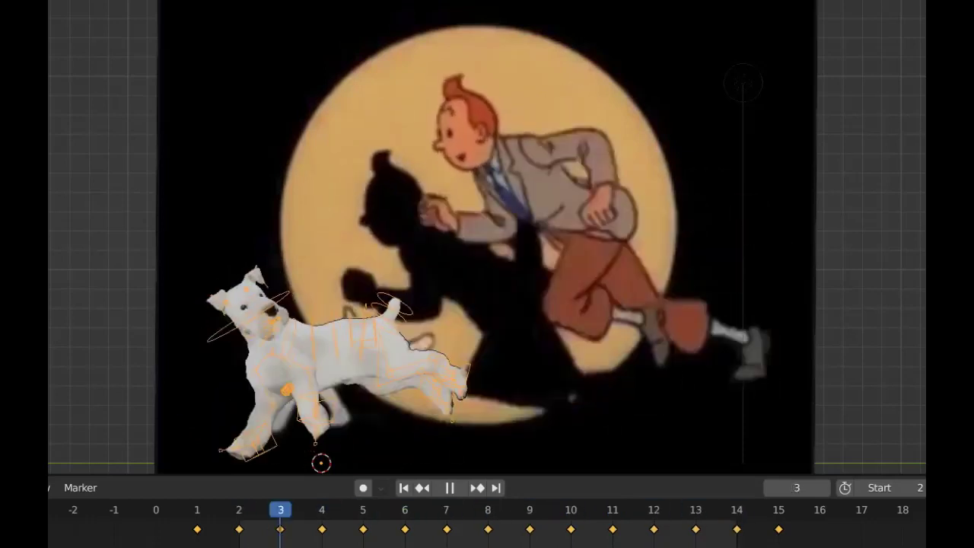
- Stop the run-cycle preview, compare frame 4 against the Tintin reference, then return to frame 2
key("Escape")
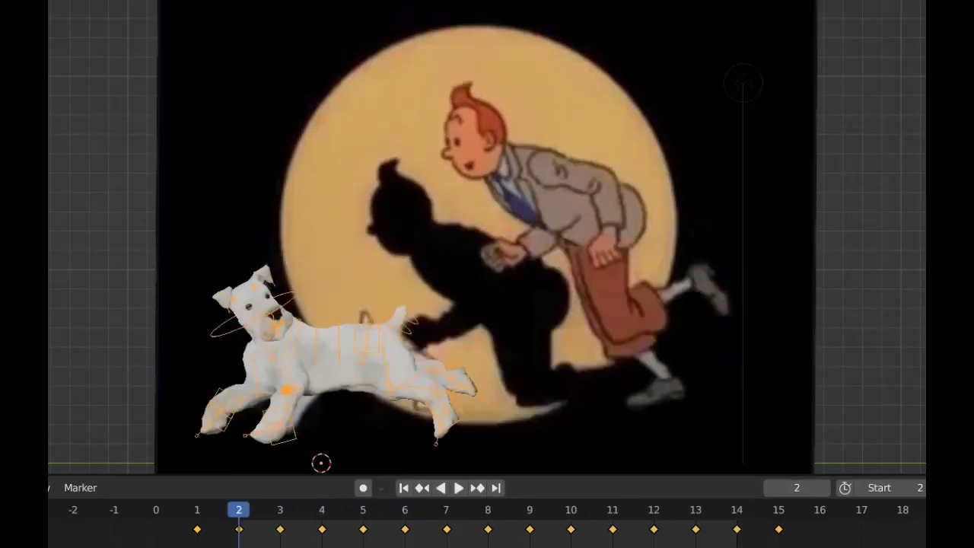
mouse_move(239, 513)
left_mouse_down()
mouse_move(809, 531)
mouse_move(238, 522)
left_mouse_up()
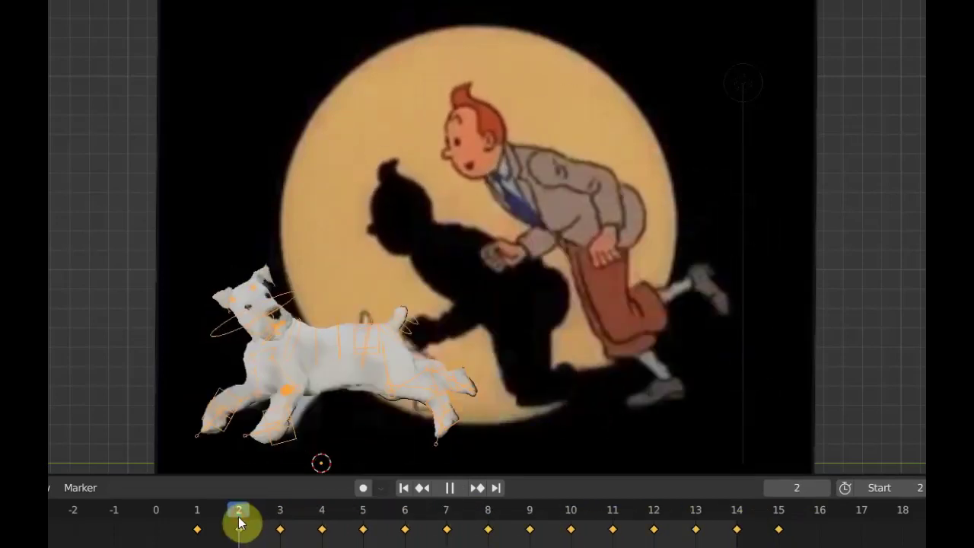
left_click(520, 232)
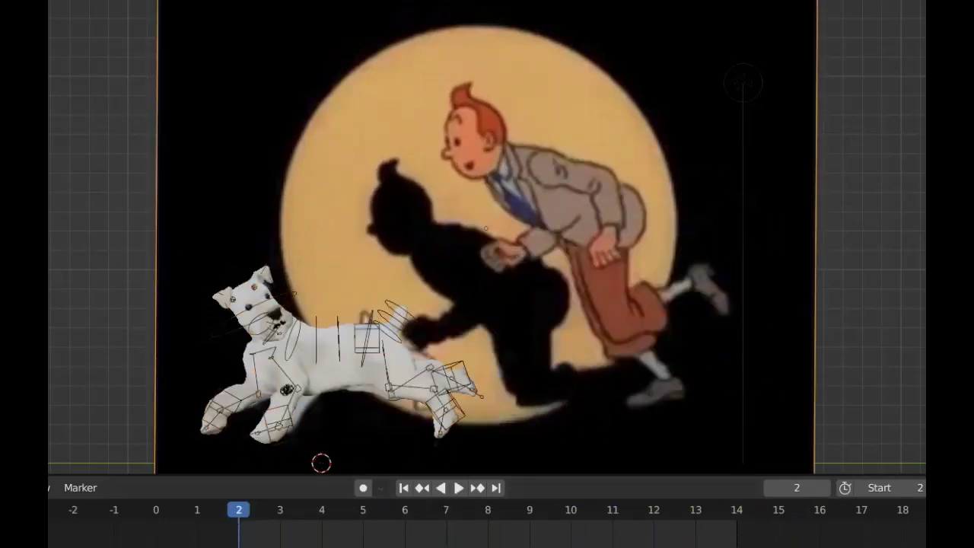
- Shift the Tintin reference right and up, move the dog rig left, key it, and play the run
left_click_drag(591, 225, 736, 223)
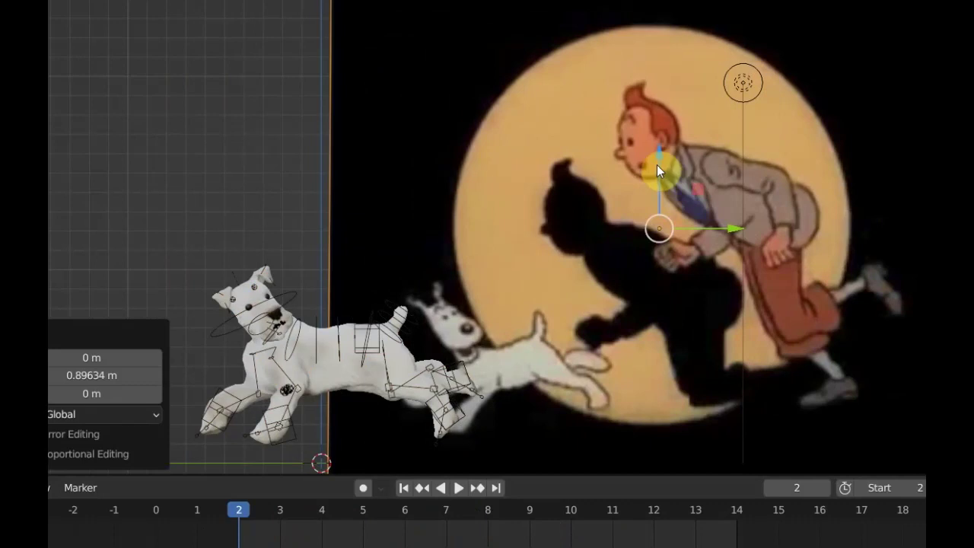
mouse_move(659, 163)
left_mouse_down()
mouse_move(667, 132)
mouse_move(672, 142)
left_mouse_up()
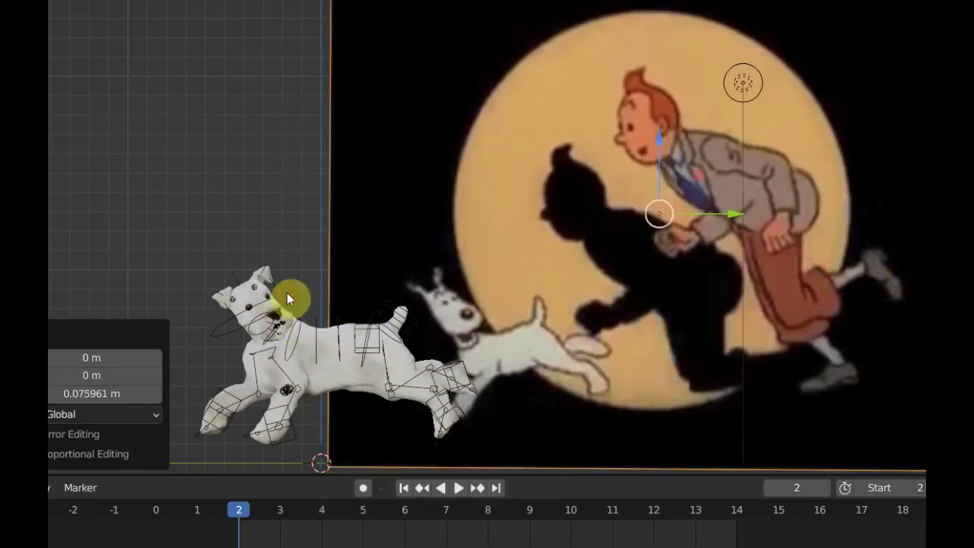
left_click(360, 325)
left_click_drag(396, 461, 318, 461)
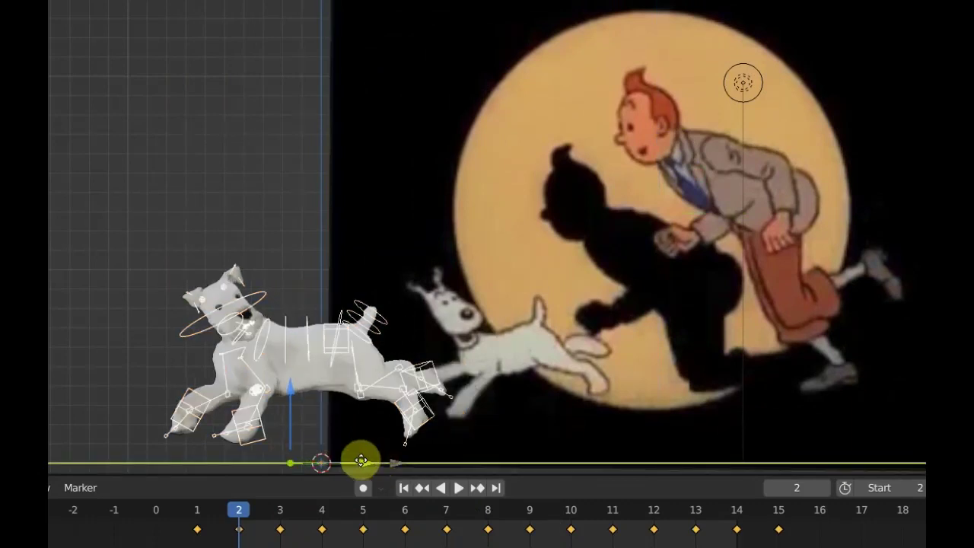
left_click_drag(330, 462, 305, 462)
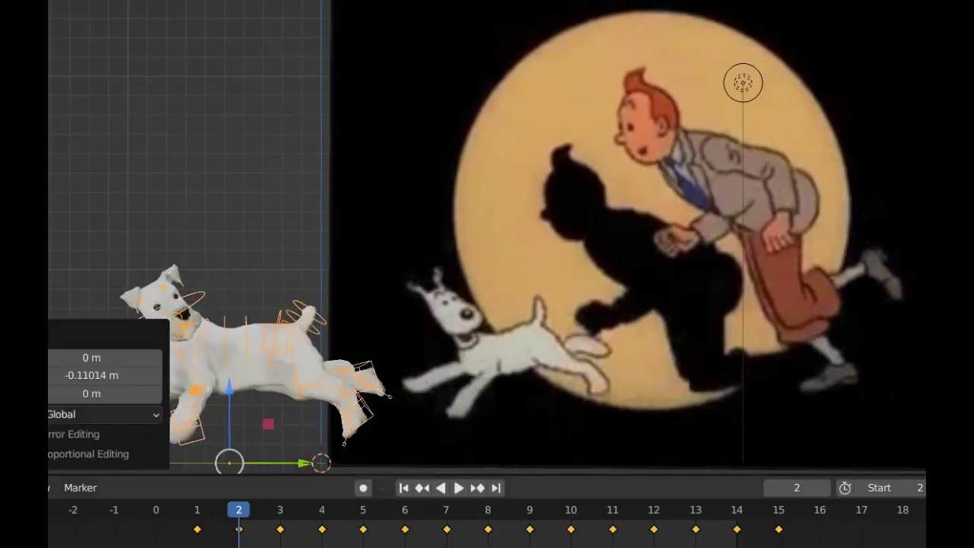
key("i")
key("space")
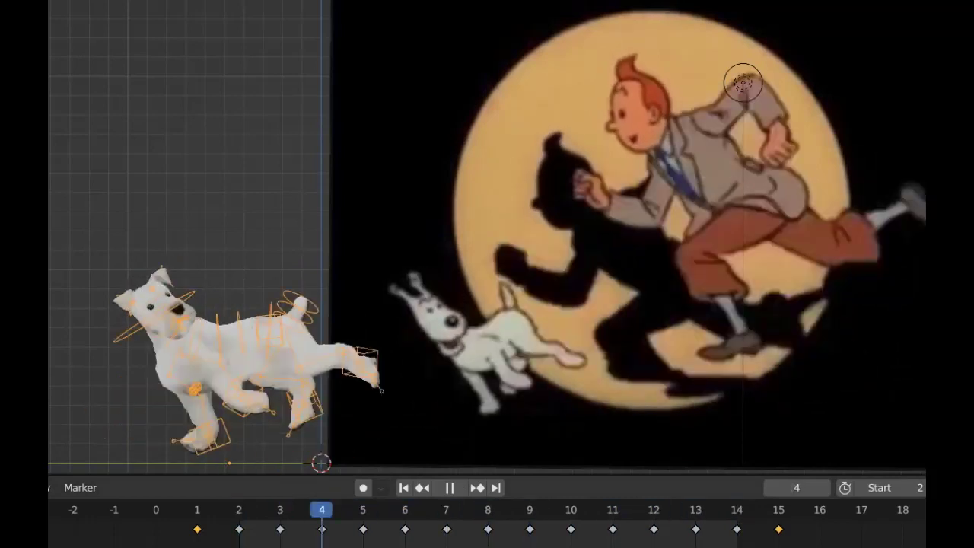
- At frame 6, scale the dog rig to 0.864, raise it 0.15572 m on Z, then scale it to 0.928
key("space")
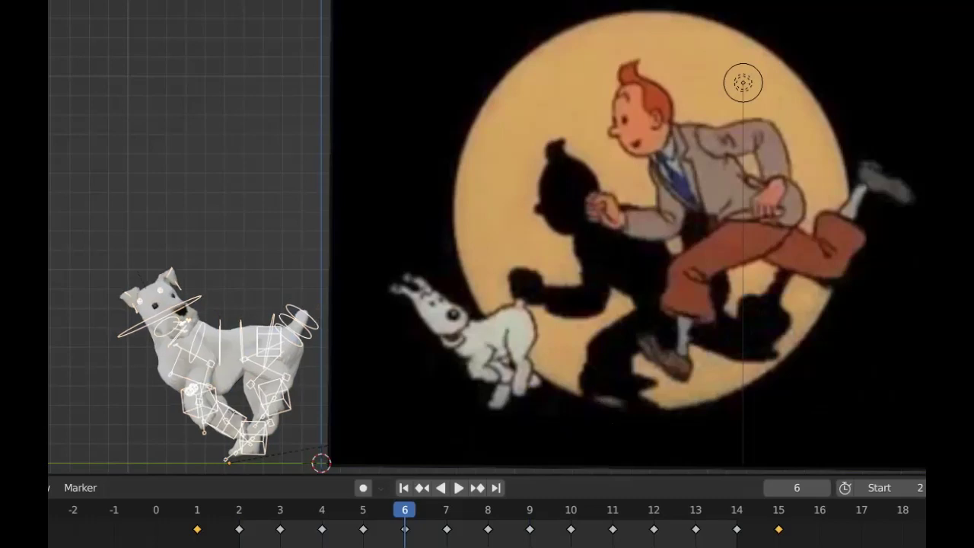
key("a")
key("s")
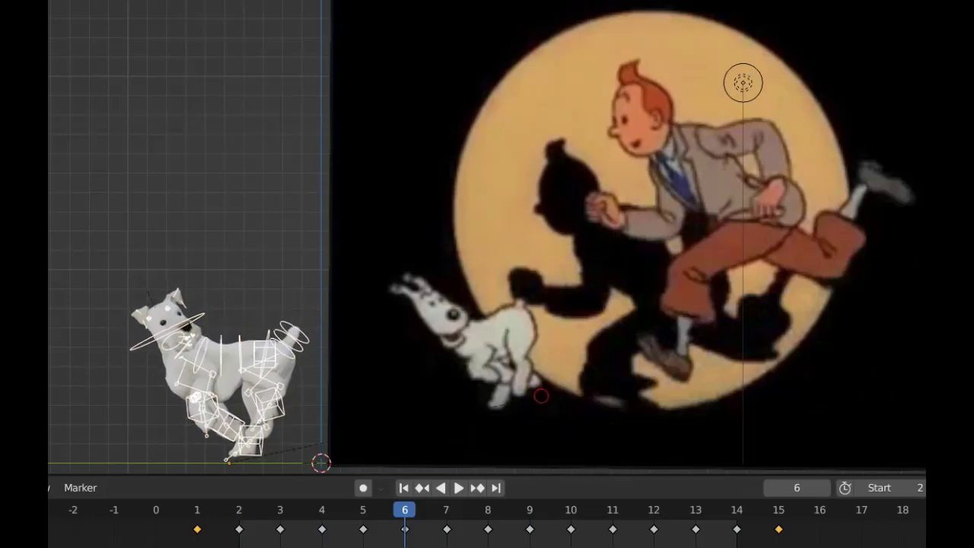
left_click(490, 409)
key("g")
key("z")
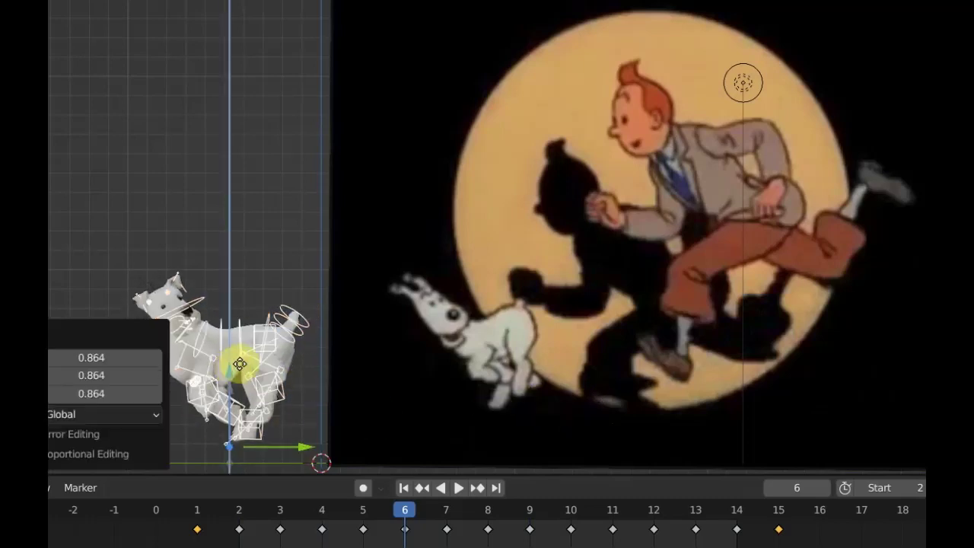
left_click(244, 354)
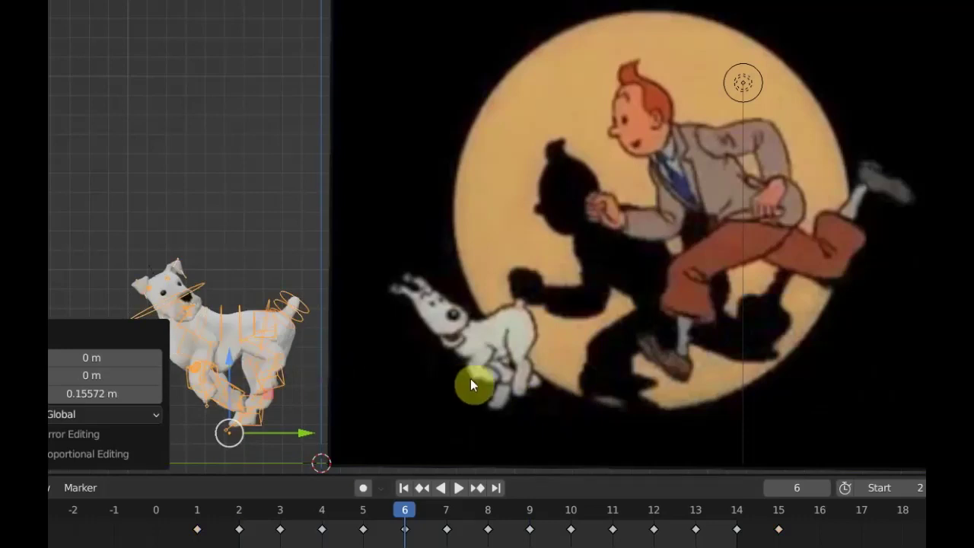
key("ctrl+Tab")
key("r")
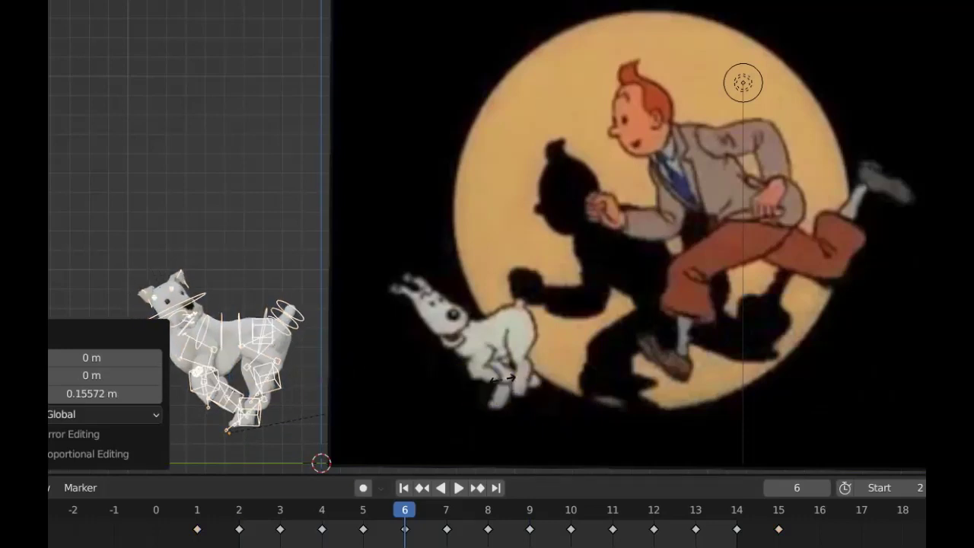
left_click(500, 379)
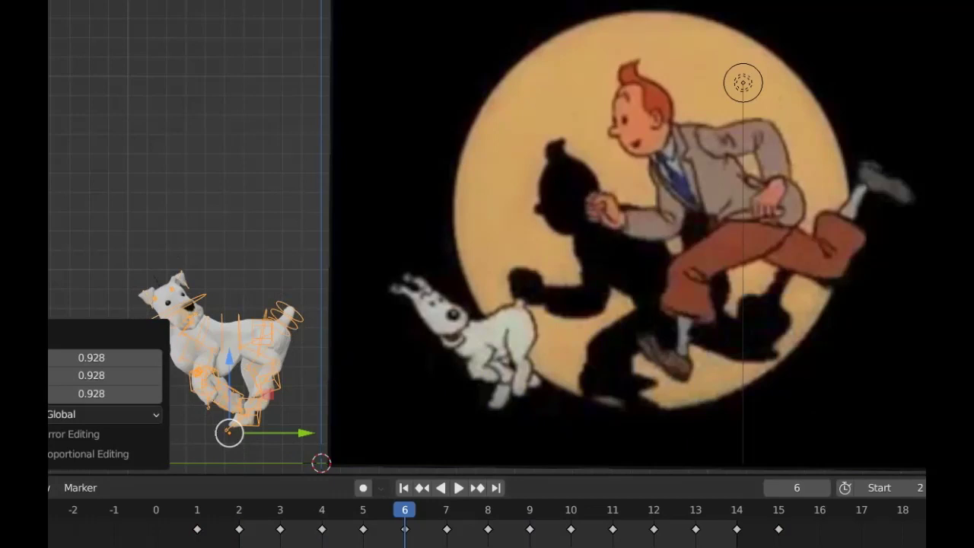
- Deselect the rig and slide the Tintin reference image to the left
key("alt+a")
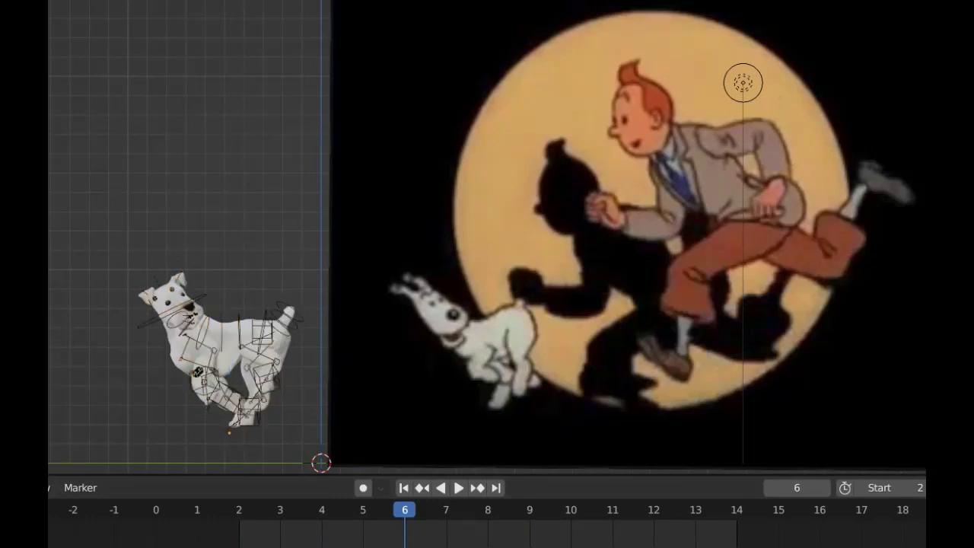
left_click(878, 292)
left_click_drag(750, 226, 658, 227)
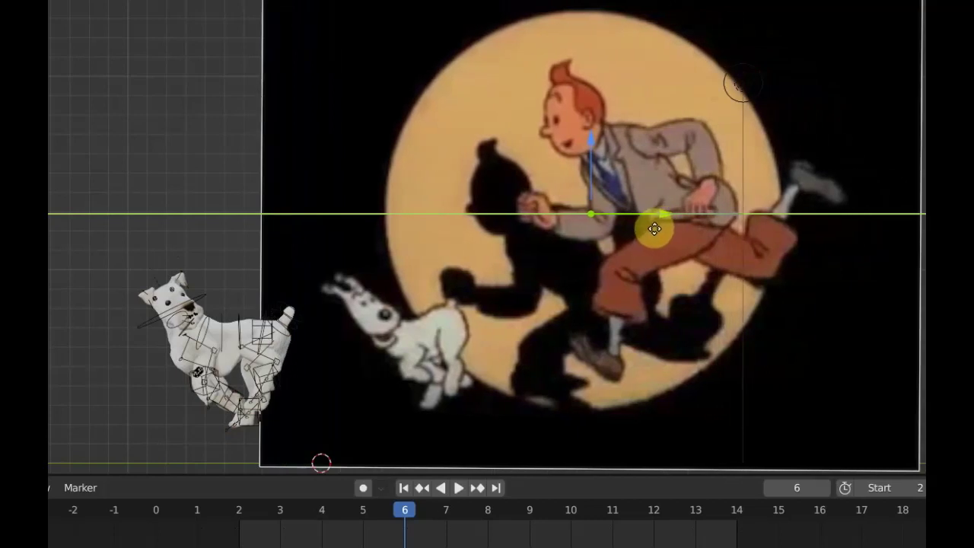
- Nudge the reference image further left, deselect it, and stop the run preview on frame 2
left_click_drag(655, 229, 652, 235)
key("alt+a")
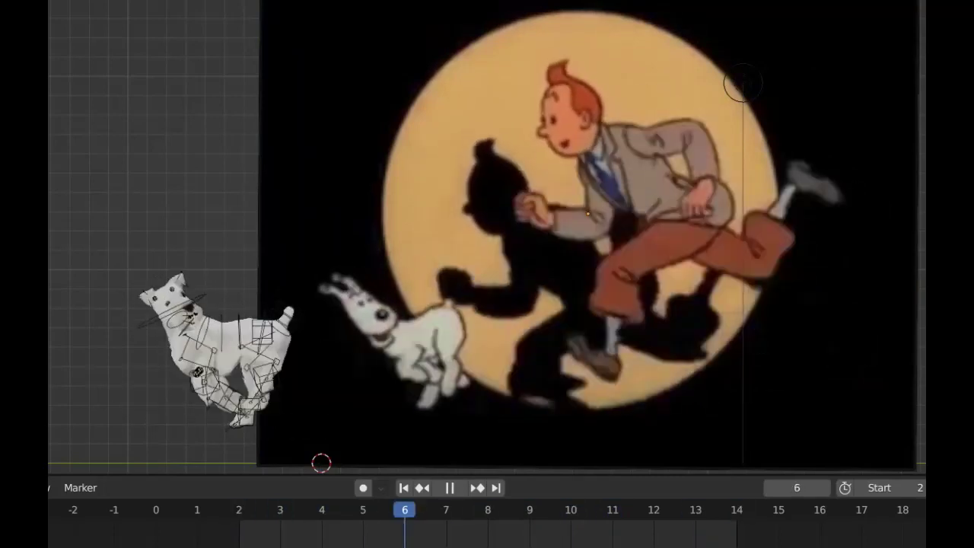
key("Escape")
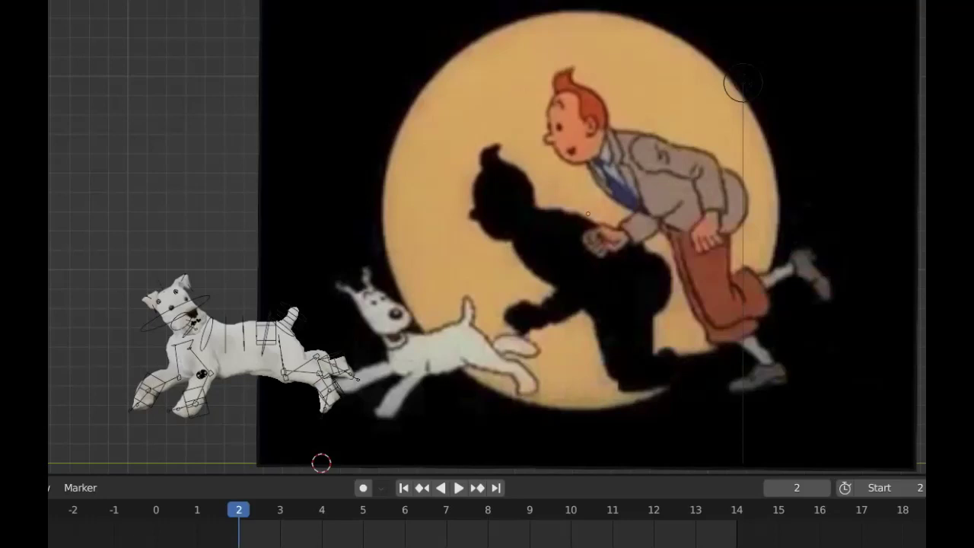
- Settle on frame 3 after comparing it with frame 4, and select the dog's foot bone in pose mode
left_click_drag(253, 506, 271, 504)
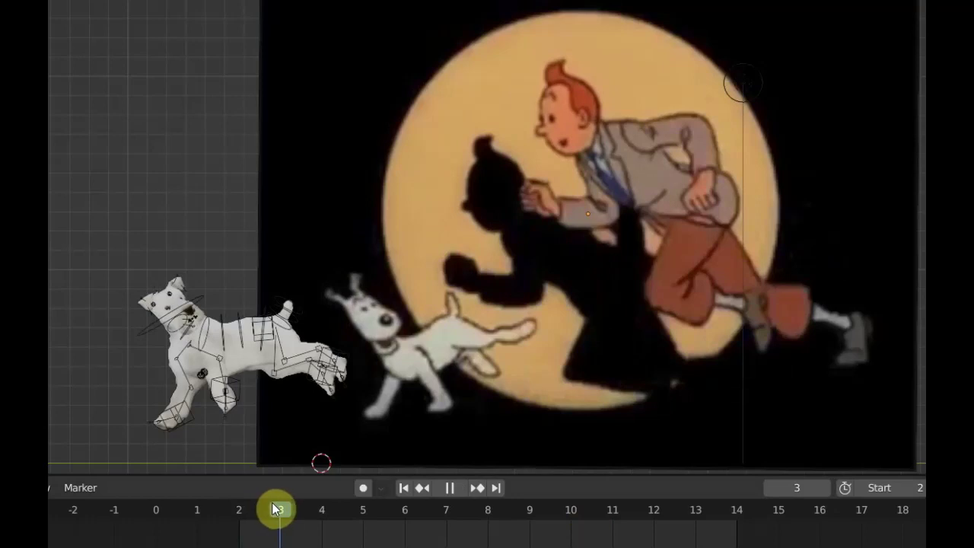
left_click_drag(302, 504, 283, 517)
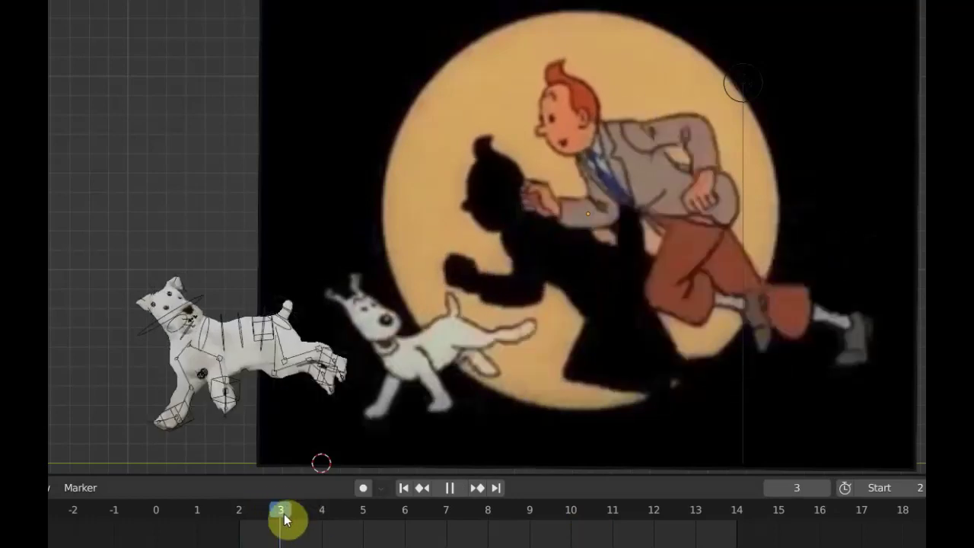
left_click(232, 406)
left_click(224, 391)
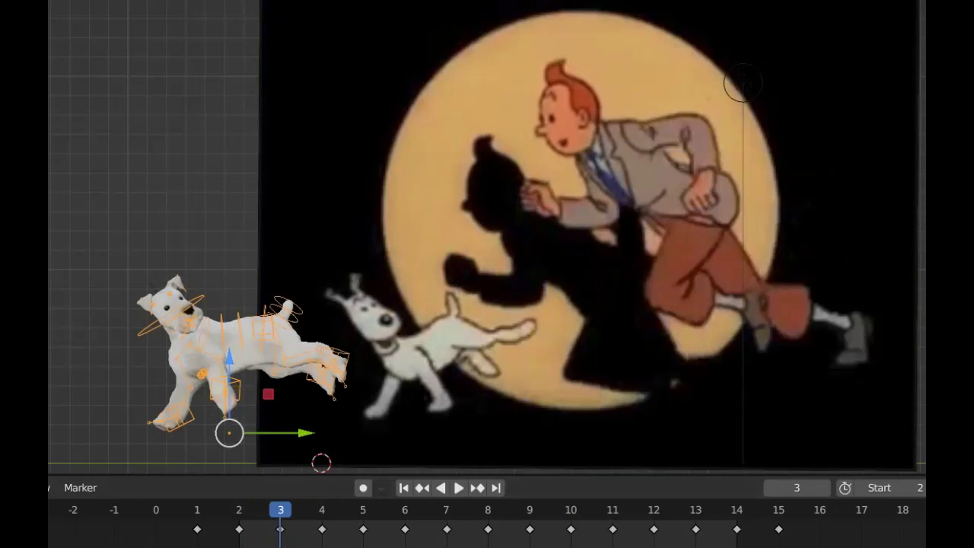
key("ctrl+Tab")
left_click(235, 367)
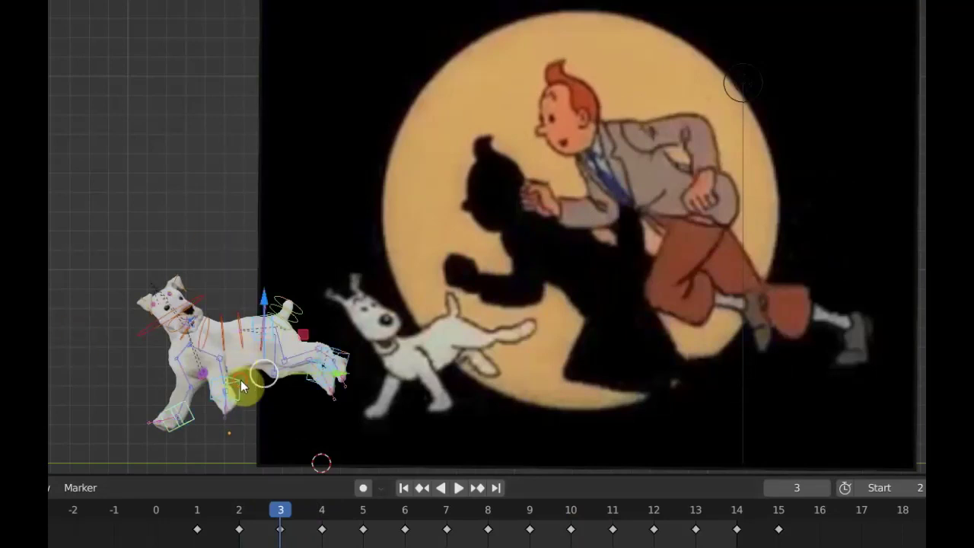
left_click(241, 381)
- Lower, rotate and reposition the foot bone, tilting it by -26° and raising its control
left_click_drag(243, 391, 244, 417)
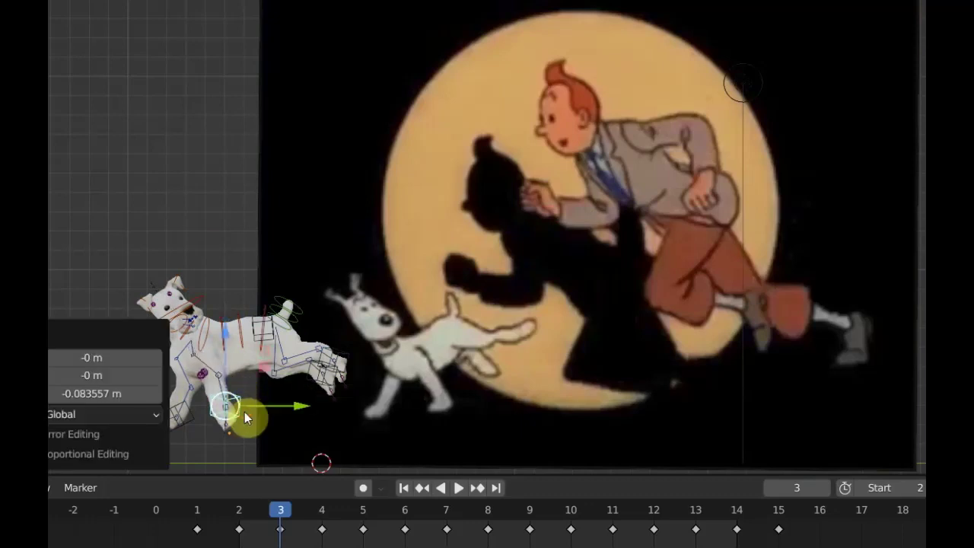
key("r")
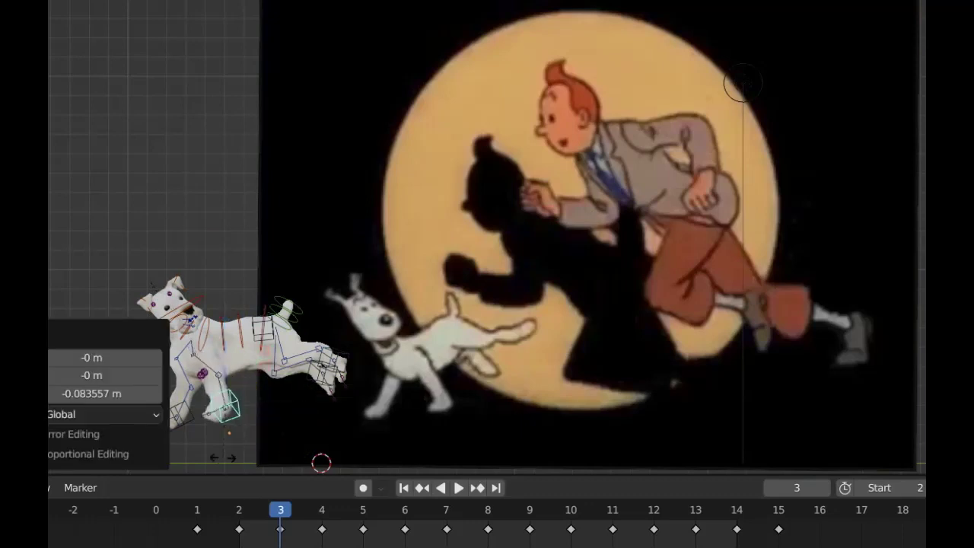
left_click(233, 458)
key("g")
left_click(310, 422)
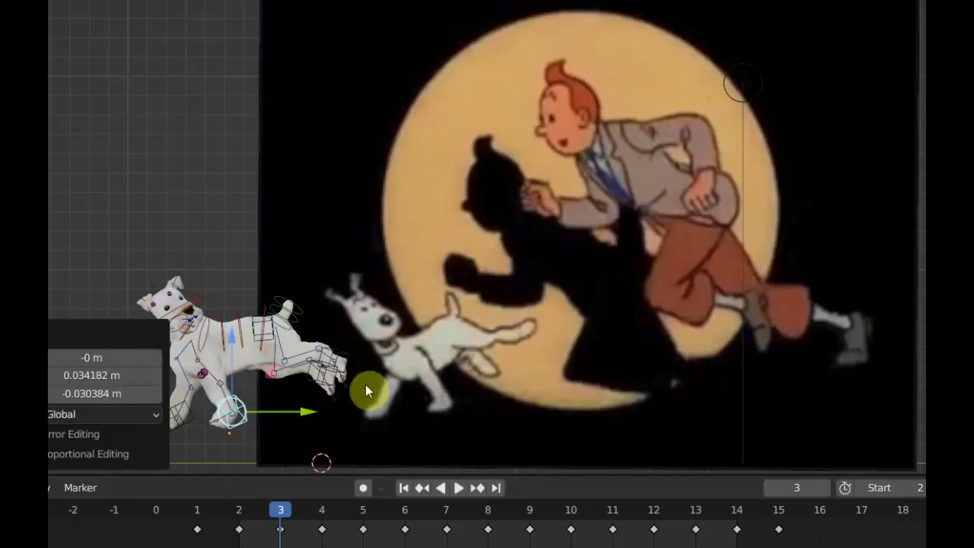
left_click_drag(305, 414, 312, 411)
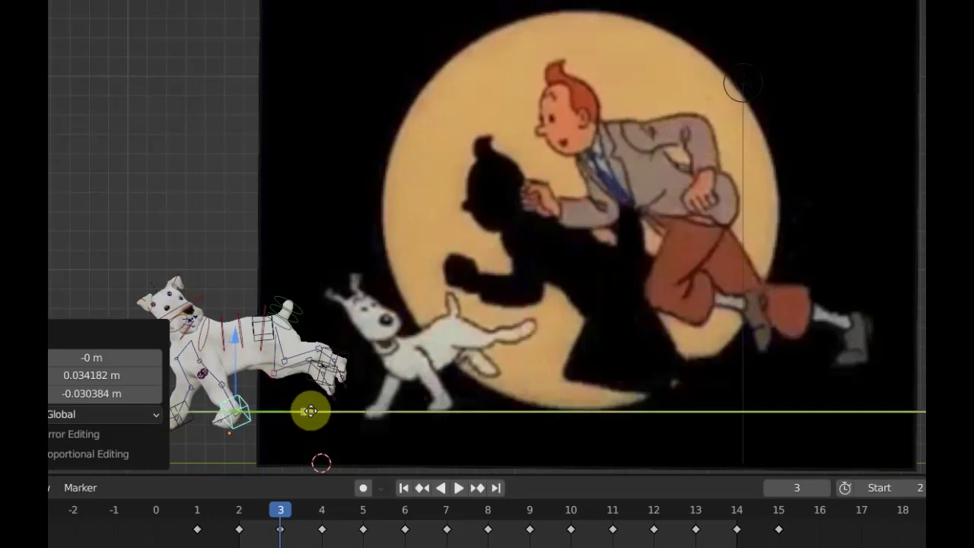
key("r")
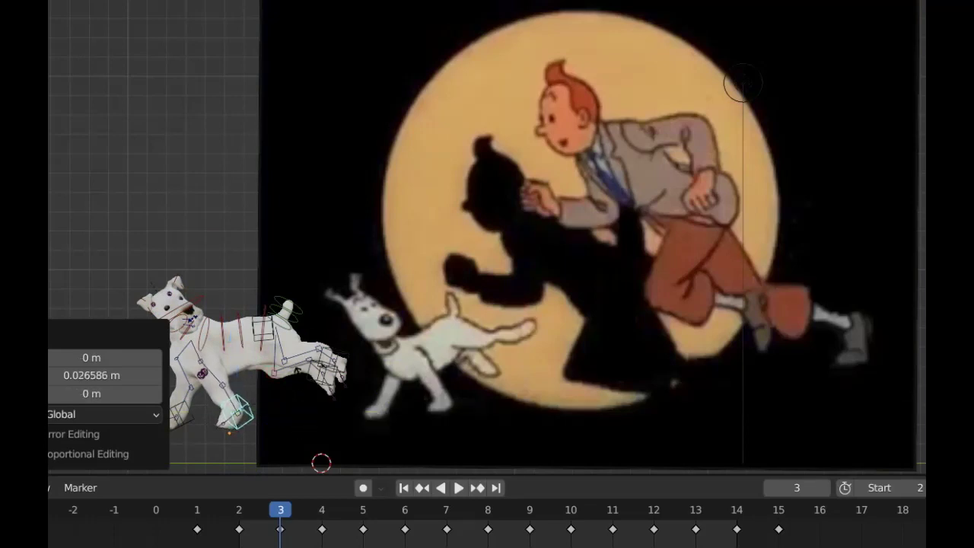
left_click(288, 372)
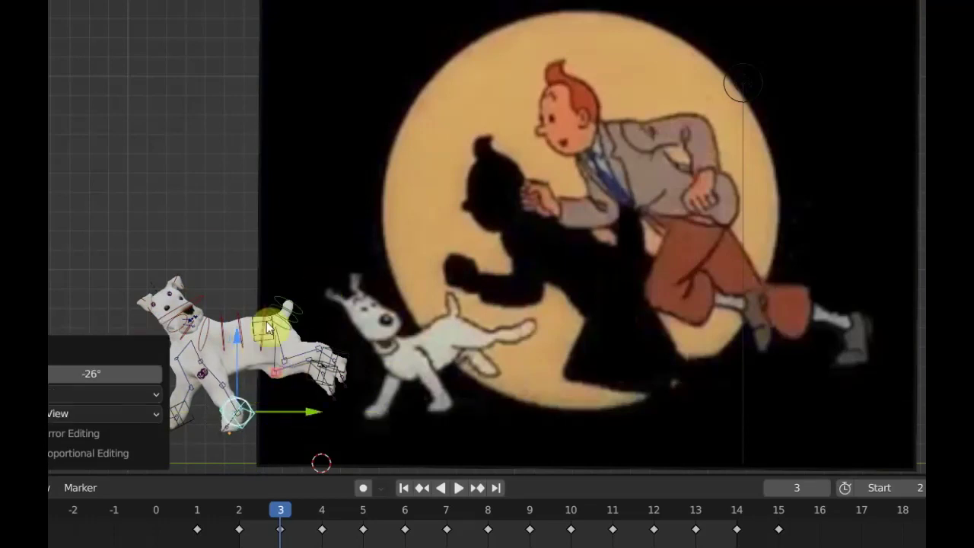
mouse_move(234, 345)
left_mouse_down()
mouse_move(235, 330)
mouse_move(269, 323)
left_mouse_up()
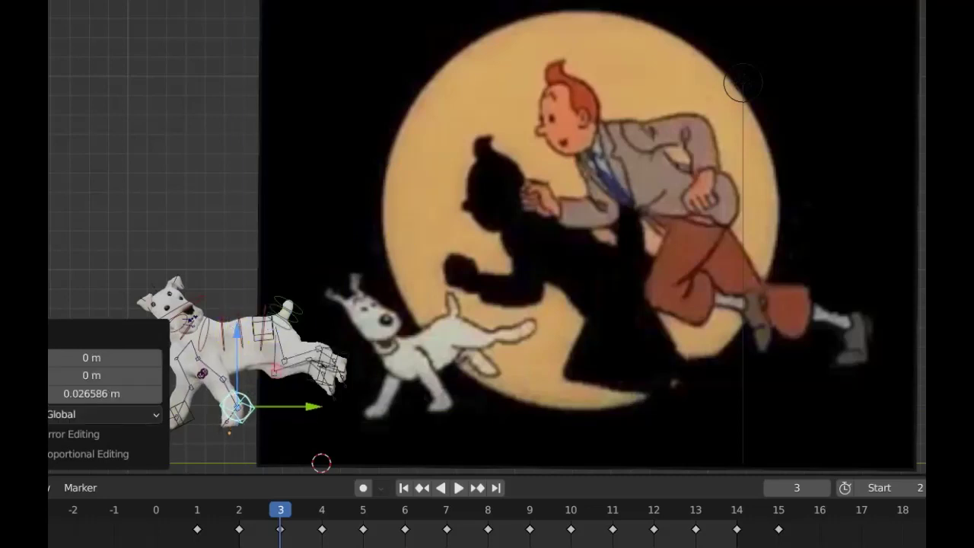
- Undo the last bone move, key location and rotation at frame 3, and play the run
key("ctrl+z")
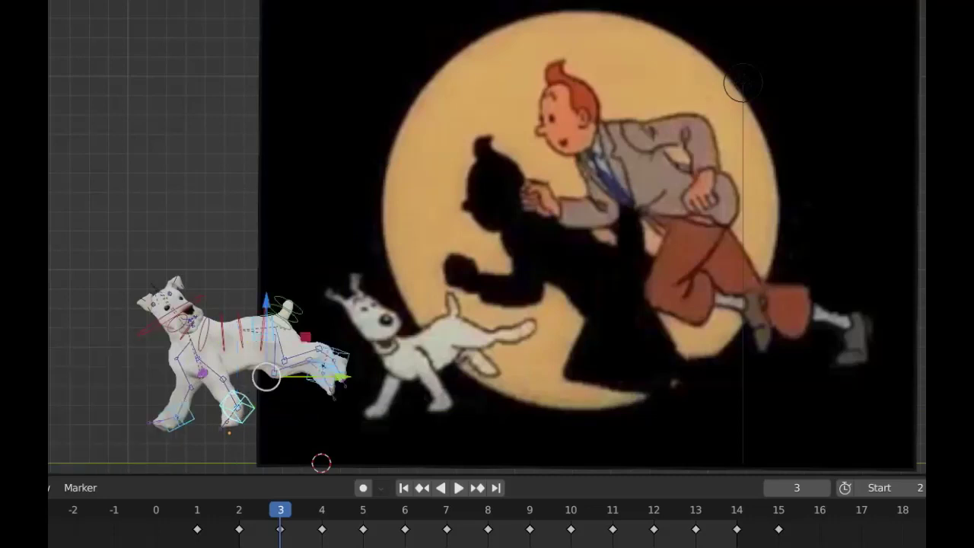
key("i")
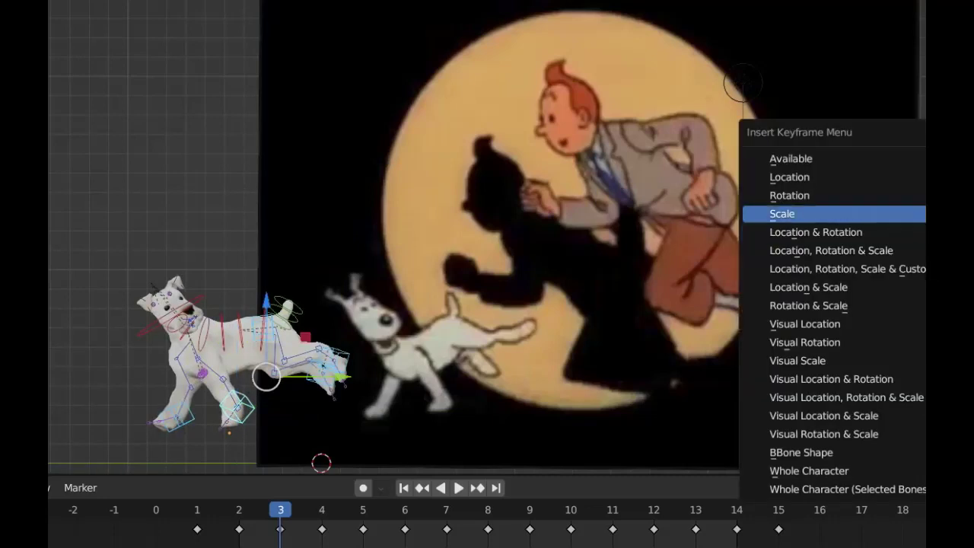
left_click(865, 230)
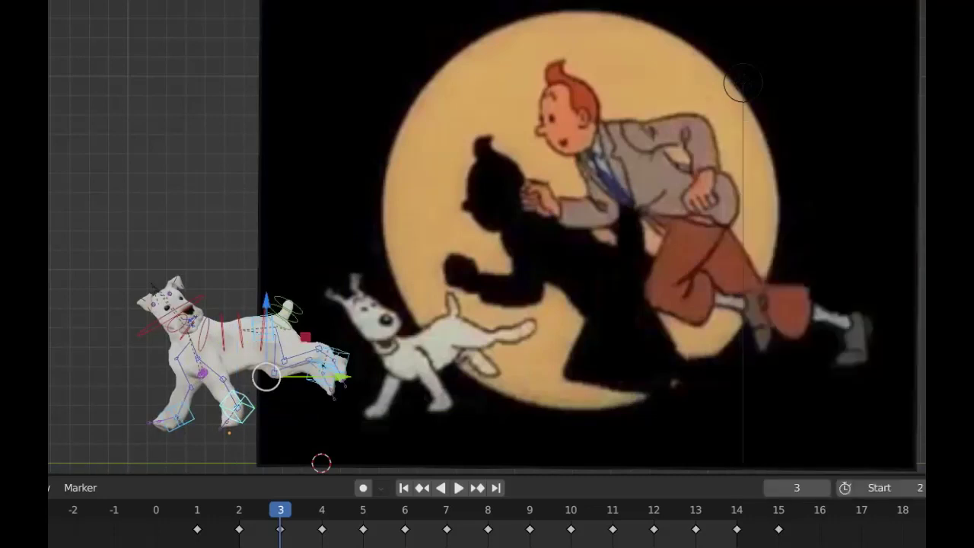
key("space")
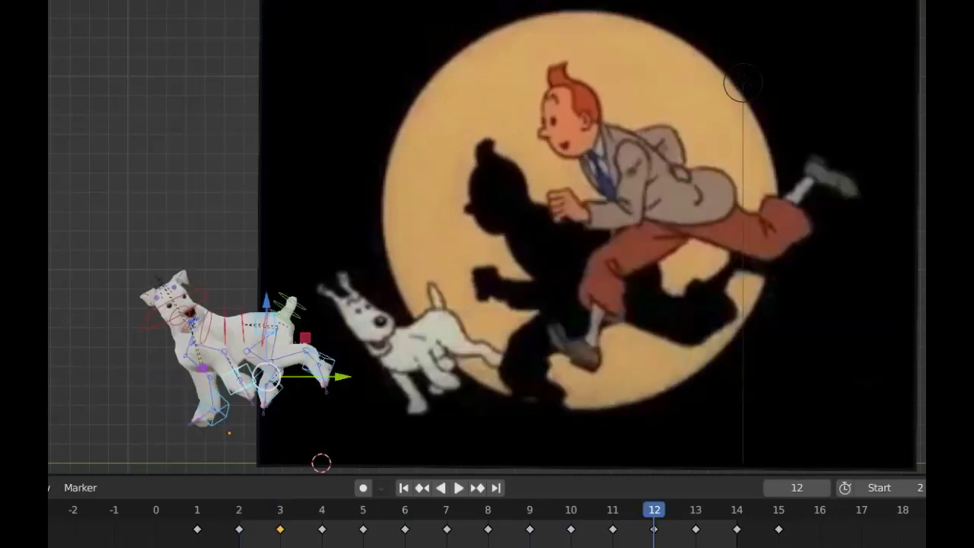
- Scrub through frames 3–4 and 10–11 to compare the dog's poses
left_click(323, 513)
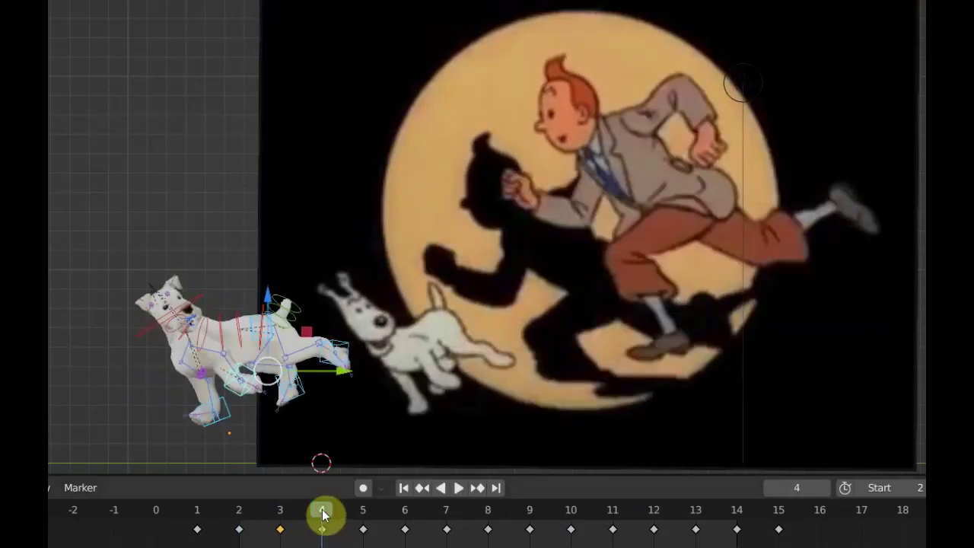
mouse_move(320, 514)
left_mouse_down()
mouse_move(293, 505)
mouse_move(307, 507)
mouse_move(294, 517)
mouse_move(306, 516)
left_mouse_up()
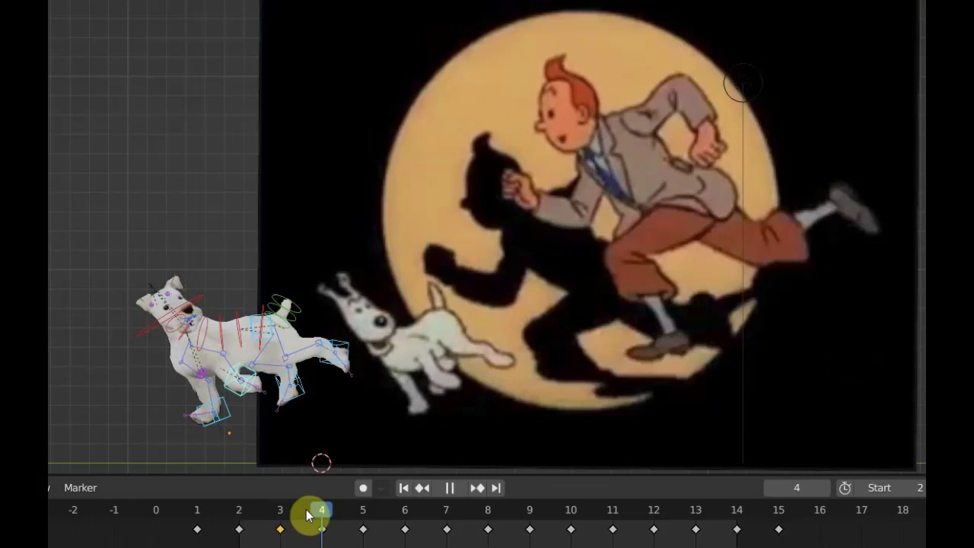
mouse_move(303, 509)
left_mouse_down()
mouse_move(299, 518)
mouse_move(601, 527)
left_mouse_up()
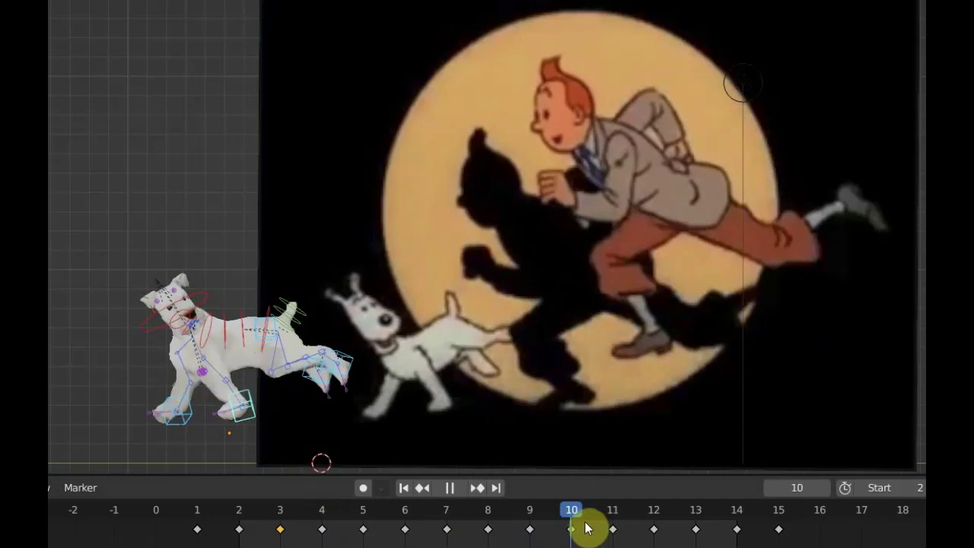
mouse_move(596, 527)
left_mouse_down()
mouse_move(613, 531)
mouse_move(603, 525)
left_mouse_up()
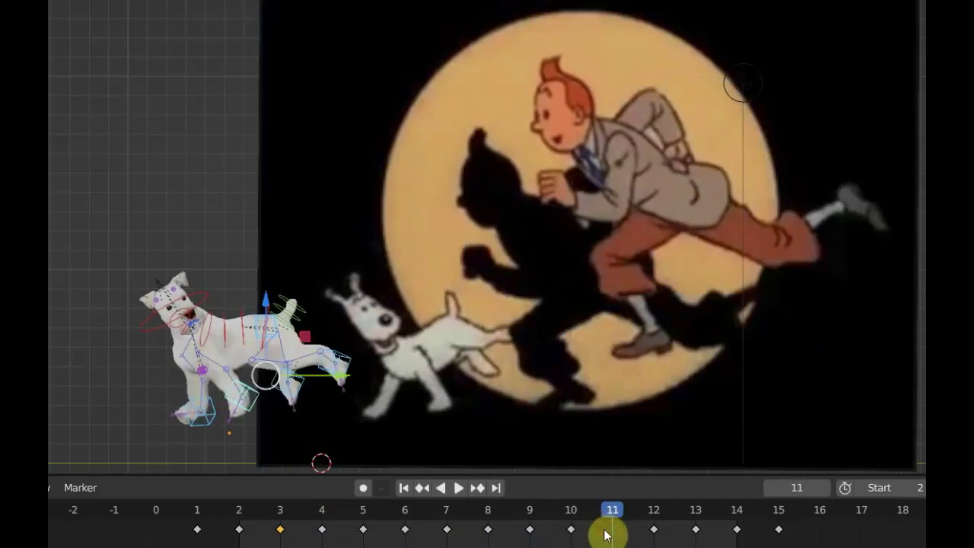
- Move the frame-11 key to frame 10, duplicate it onto frame 11, and play the run
left_click_drag(599, 539, 563, 532)
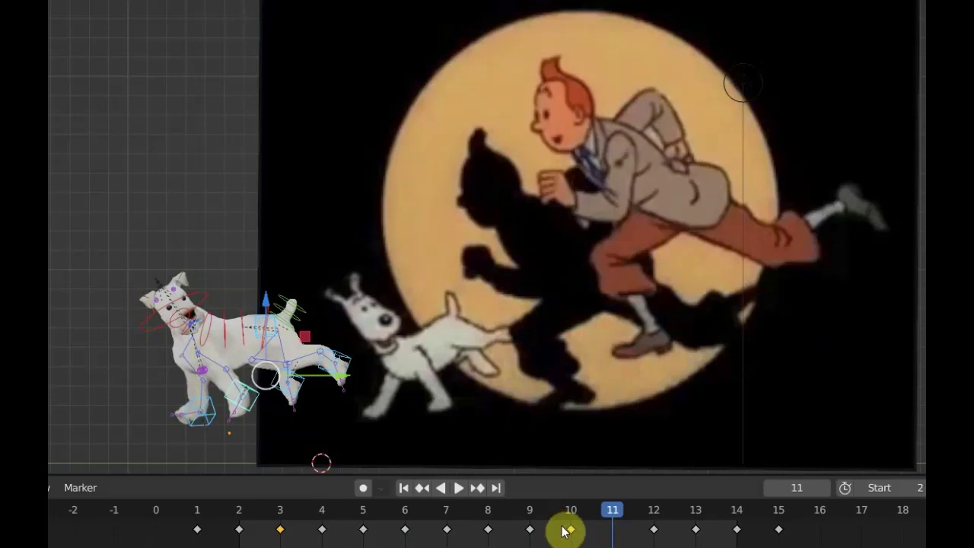
key("shift+d")
left_click(600, 522)
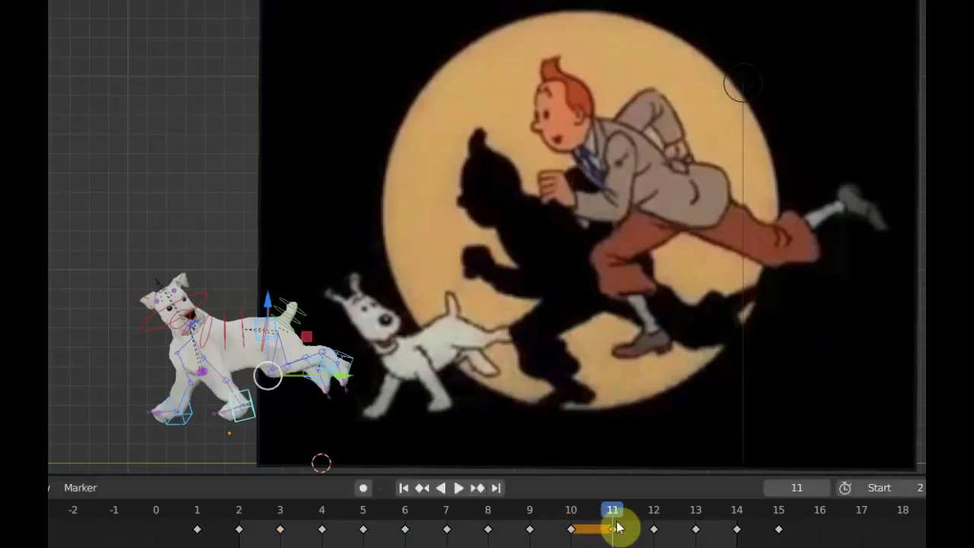
key("space")
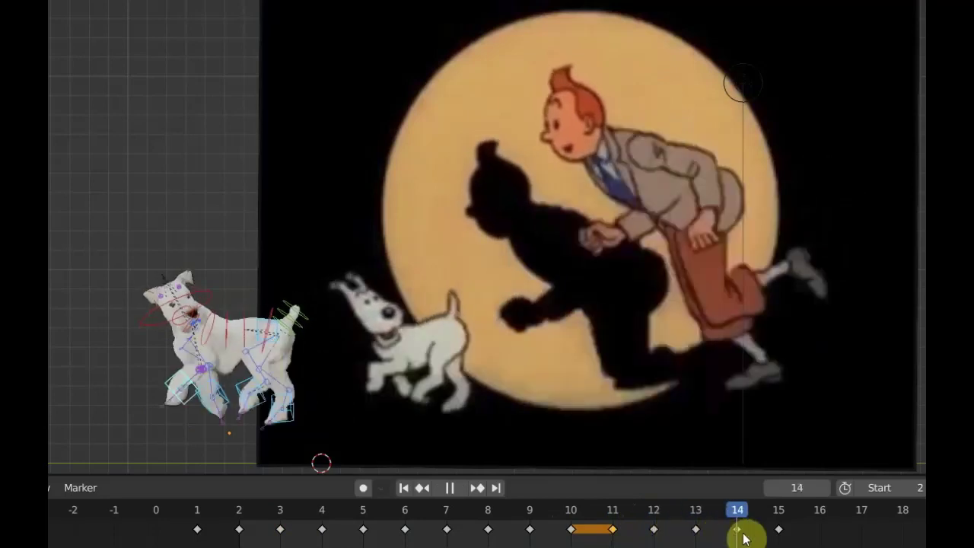
- At frame 13, lower the hind-leg bone and raise the hind foot bone slightly
mouse_move(744, 539)
left_mouse_down()
mouse_move(713, 538)
mouse_move(724, 524)
mouse_move(698, 537)
left_mouse_up()
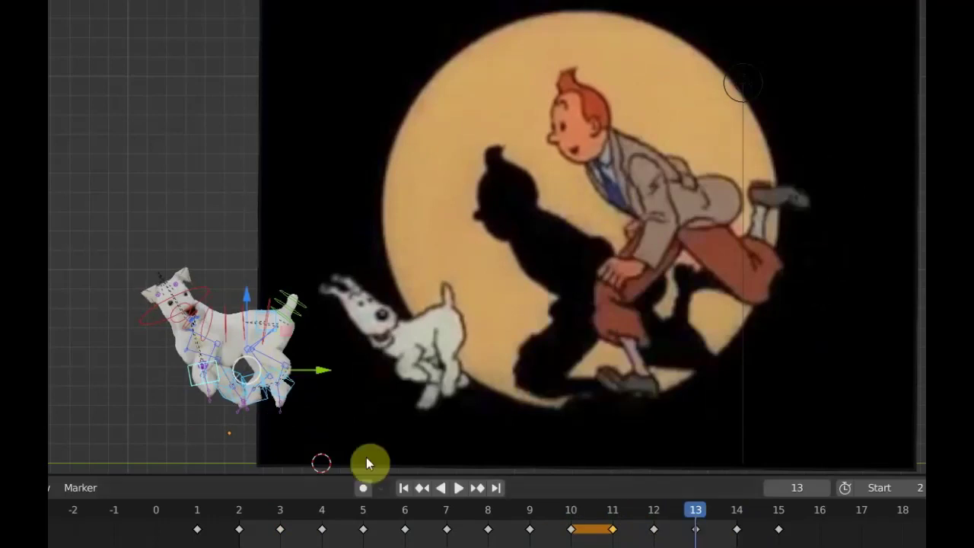
left_click(267, 400)
mouse_move(258, 321)
left_mouse_down()
mouse_move(258, 335)
mouse_move(256, 323)
left_mouse_up()
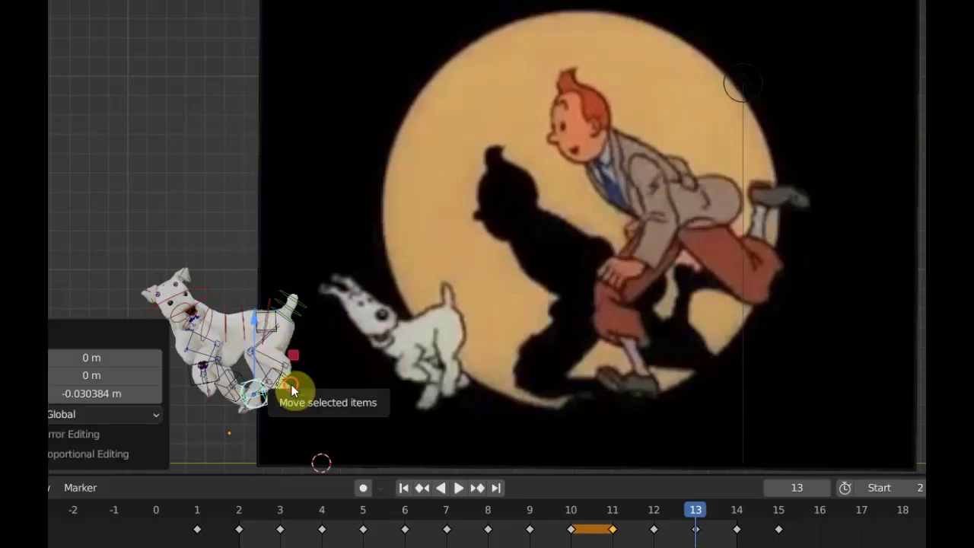
left_click(294, 384)
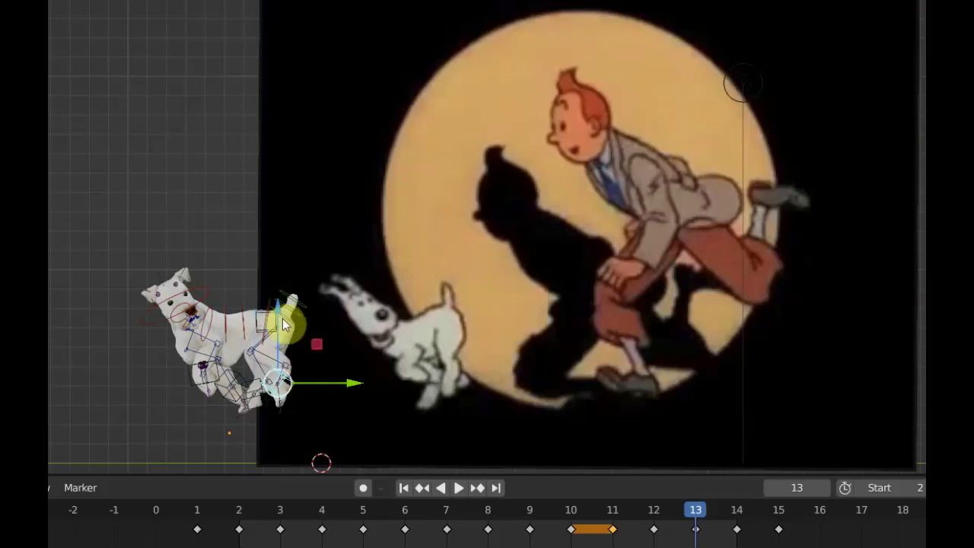
left_click_drag(284, 323, 283, 311)
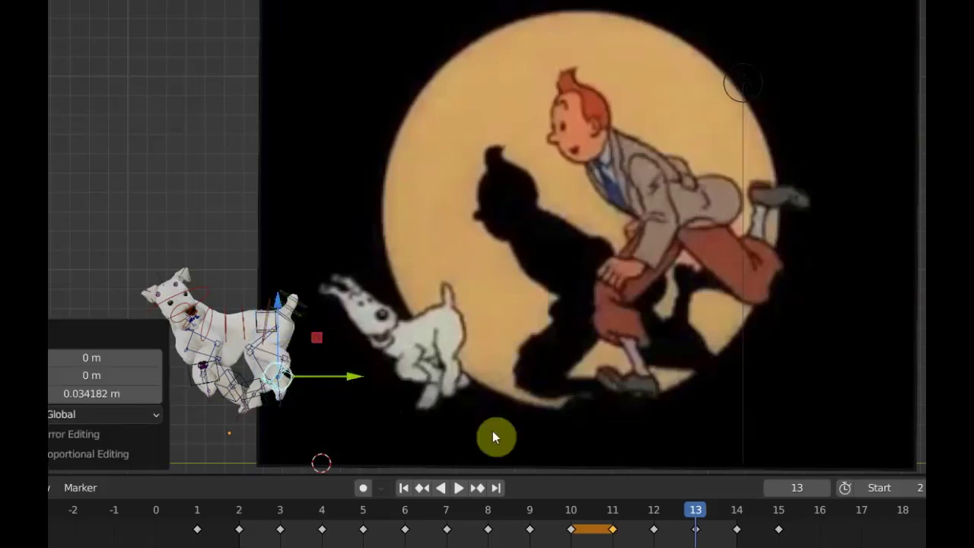
- Select all bones, key location and rotation at frame 13, and play the run
key("a")
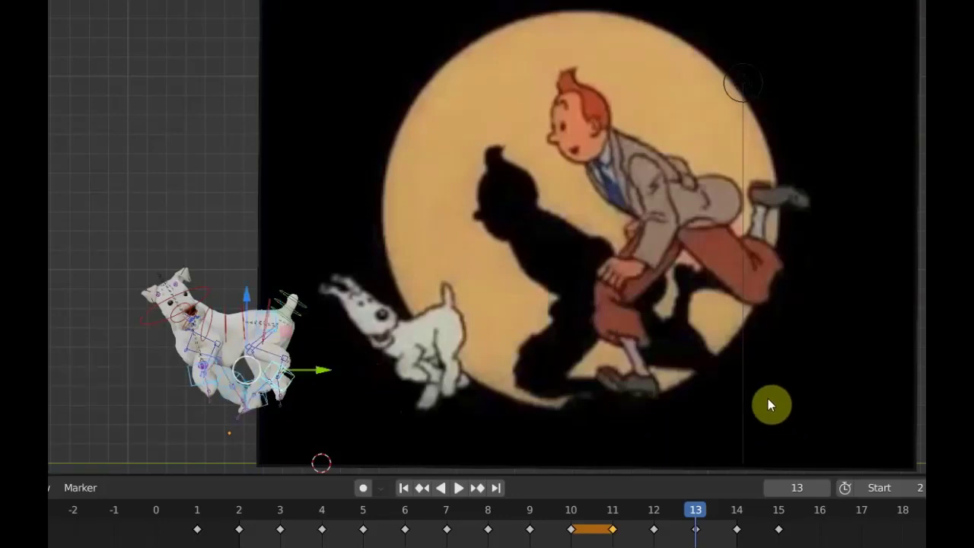
key("i")
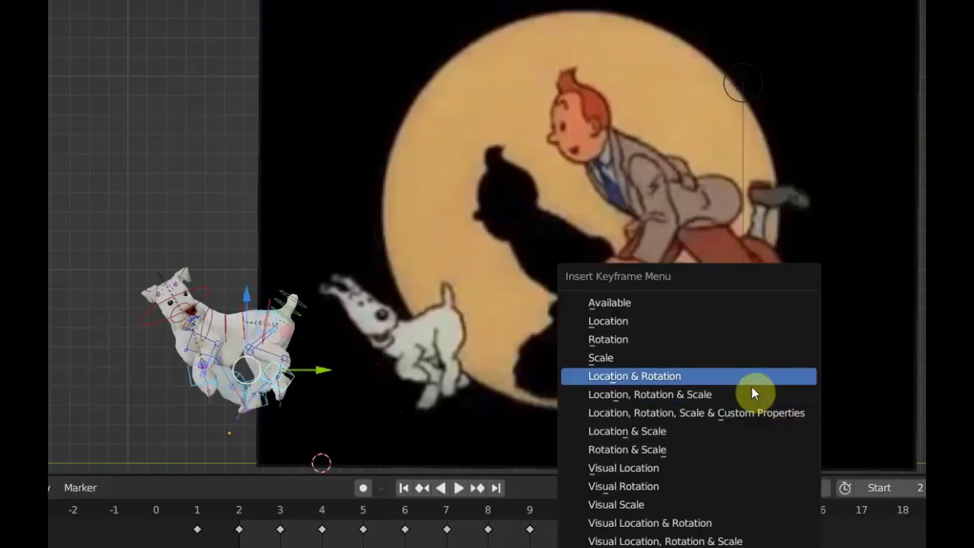
left_click(750, 376)
key("space")
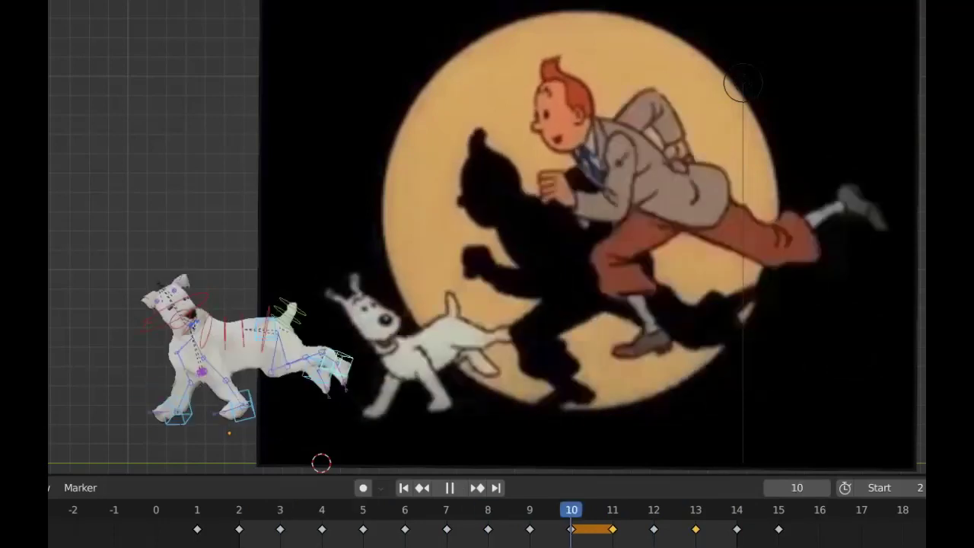
key("space")
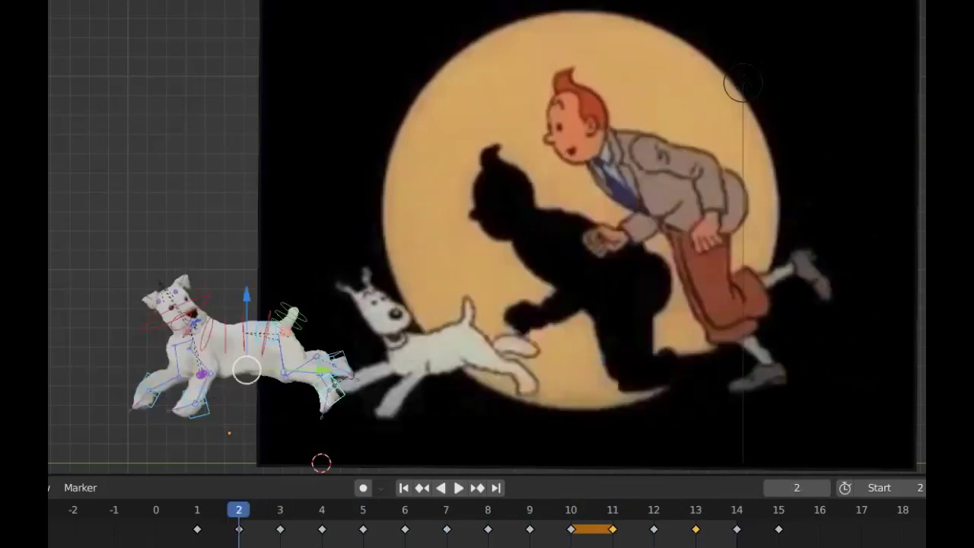
key("space")
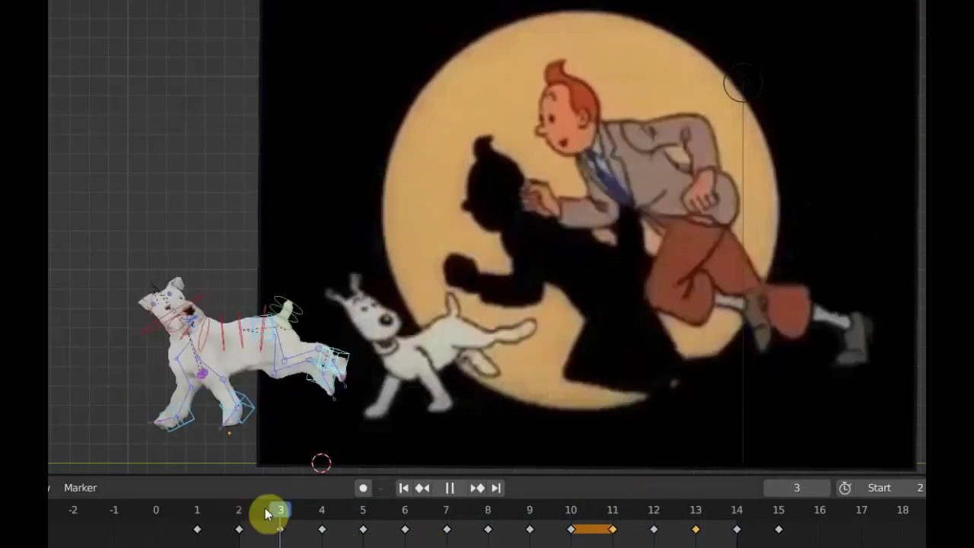
mouse_move(523, 517)
left_mouse_down()
mouse_move(705, 526)
mouse_move(398, 515)
mouse_move(576, 520)
mouse_move(586, 530)
mouse_move(533, 525)
mouse_move(652, 538)
mouse_move(628, 542)
mouse_move(642, 529)
mouse_move(626, 529)
mouse_move(639, 531)
mouse_move(632, 519)
left_mouse_up()
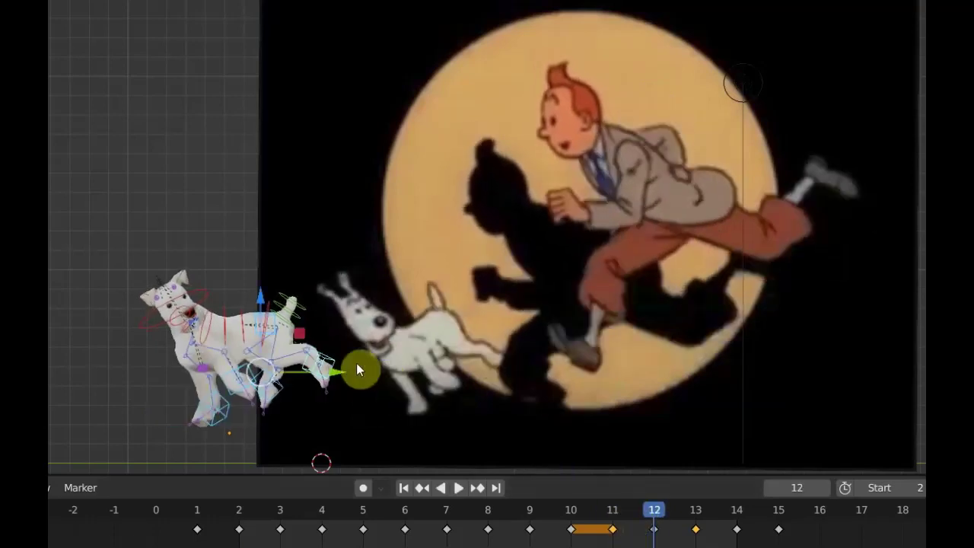
- Nudge the dog's body bone -0.030384 m along Y, key location and rotation at frame 12, and play
left_click(266, 321)
left_click_drag(335, 318, 324, 321)
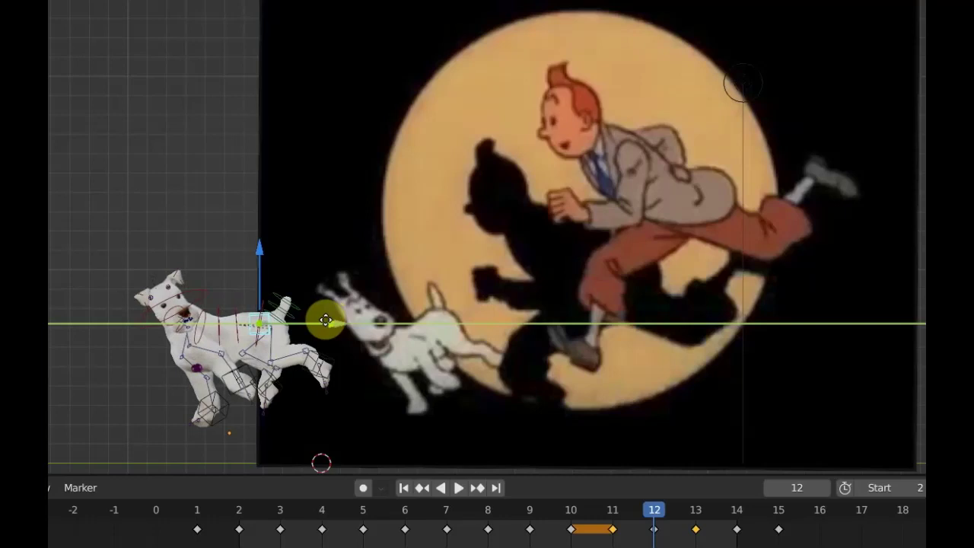
left_click_drag(321, 319, 346, 323)
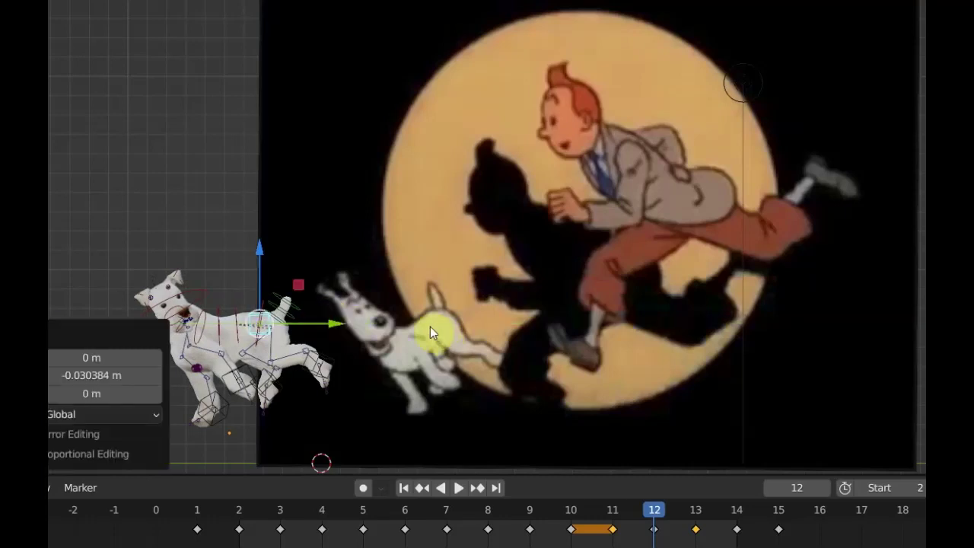
key("a")
key("i")
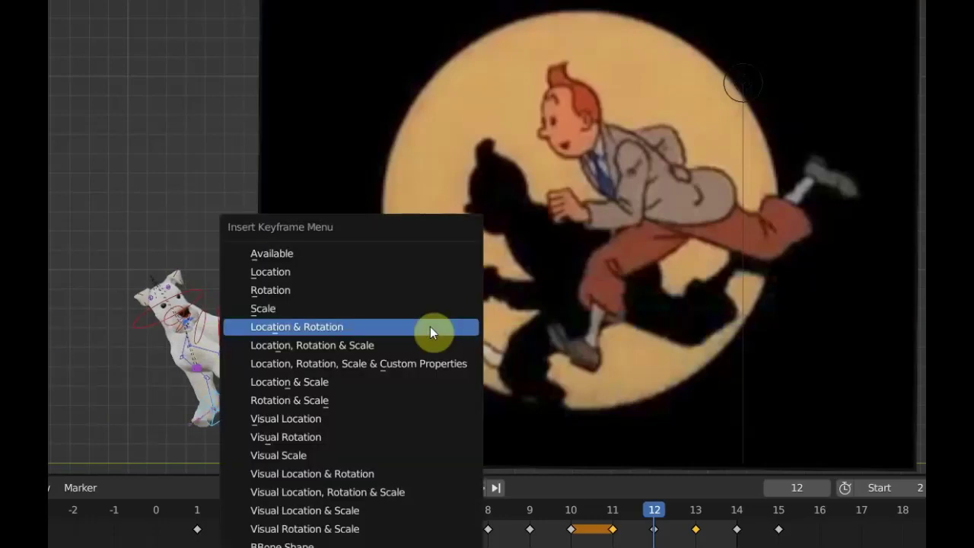
left_click(430, 326)
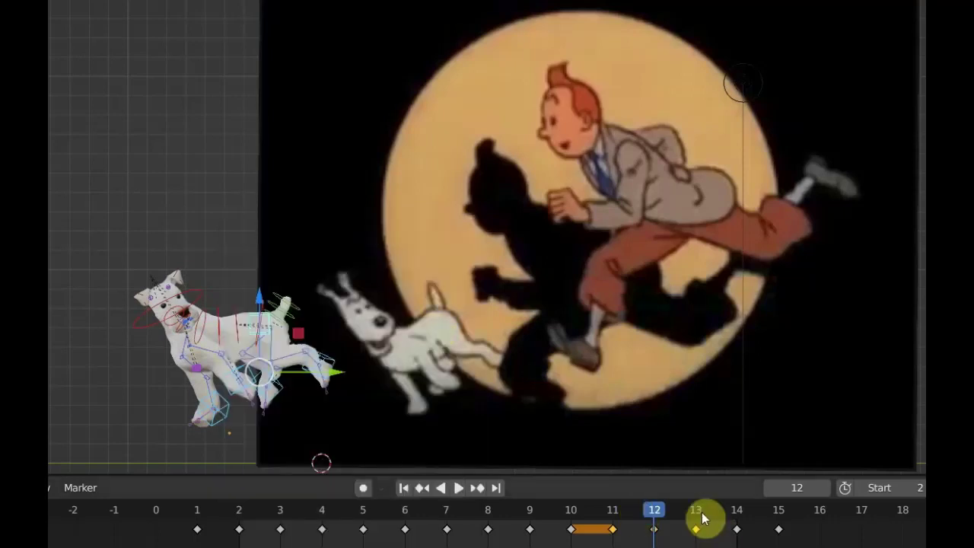
key("space")
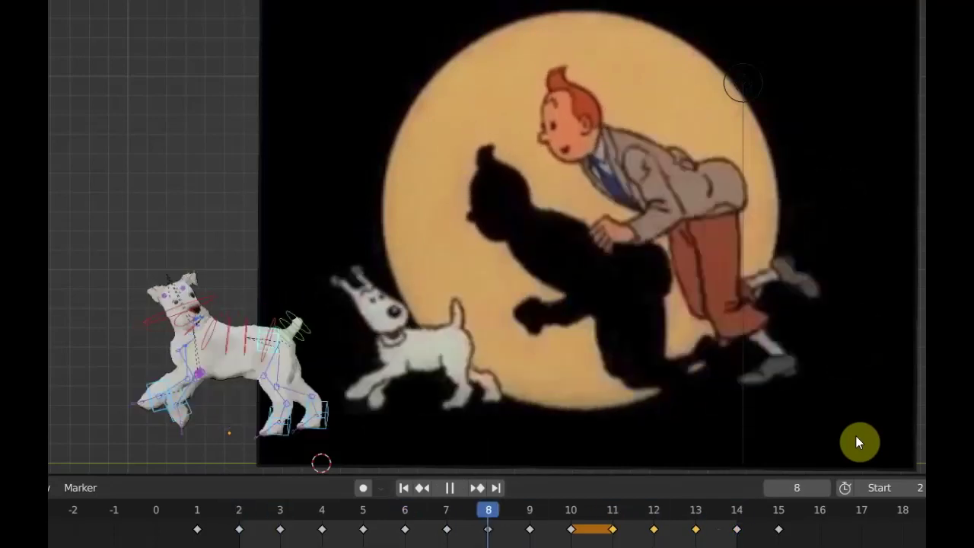
- Stop playback and compare the dog's poses at frames 4 and 5
key("space")
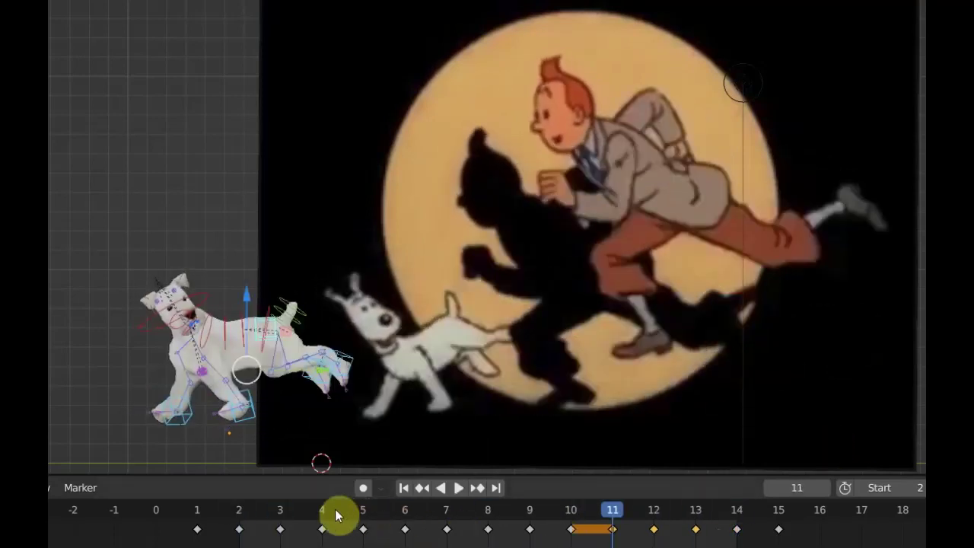
left_click(322, 508)
key("space")
mouse_move(352, 520)
left_mouse_down()
mouse_move(337, 524)
mouse_move(355, 524)
mouse_move(337, 523)
mouse_move(363, 537)
left_mouse_up()
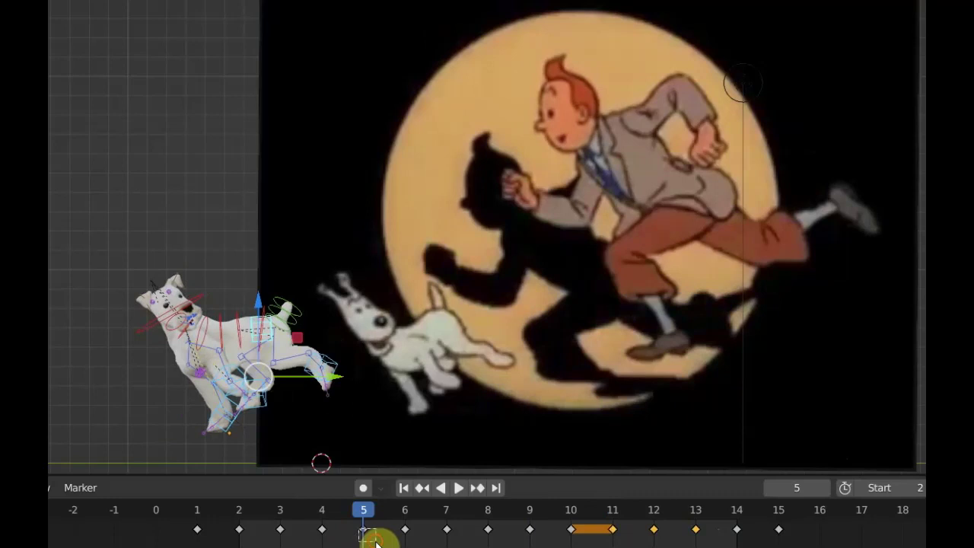
- Duplicate the frame-4 keyframe onto frame 5 and play the run cycle
left_click(362, 528)
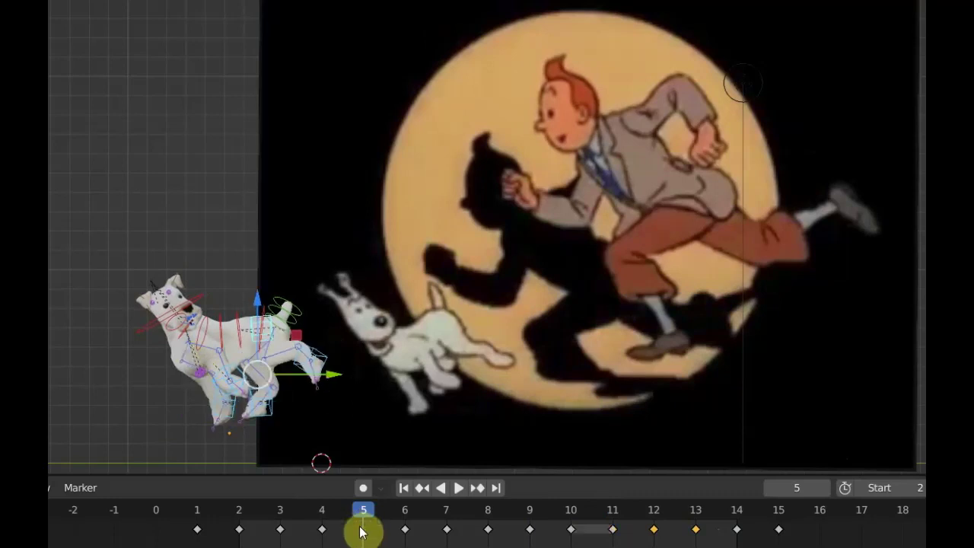
left_click(315, 530)
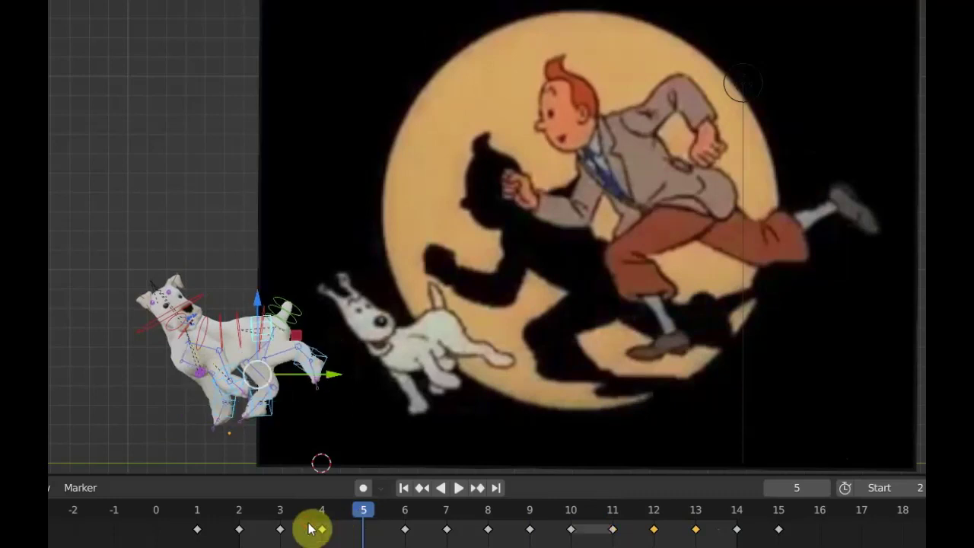
key("shift+d")
left_click(358, 529)
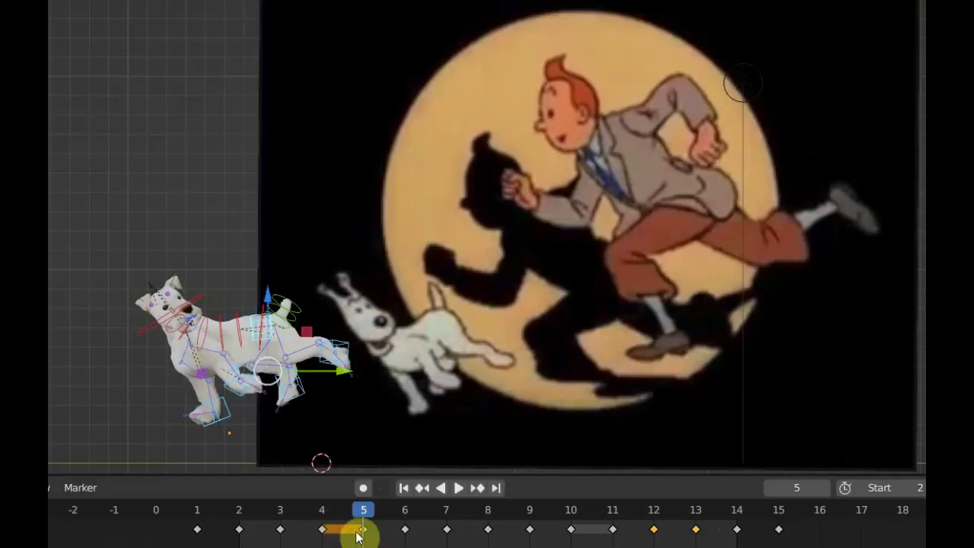
key("space")
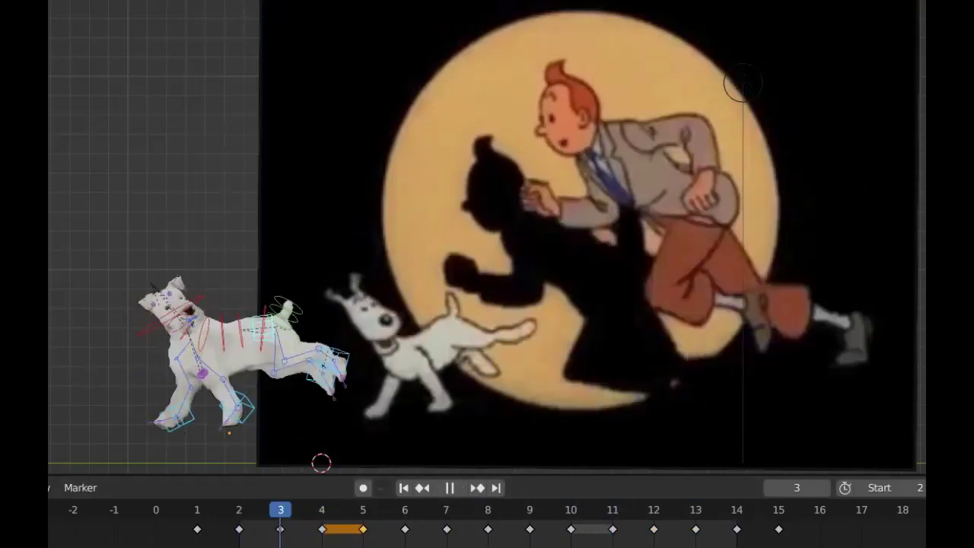
- Stop playback and return to frame 3, comparing it with a neighbouring frame
key("space")
mouse_move(294, 518)
left_mouse_down()
mouse_move(322, 526)
mouse_move(293, 527)
left_mouse_up()
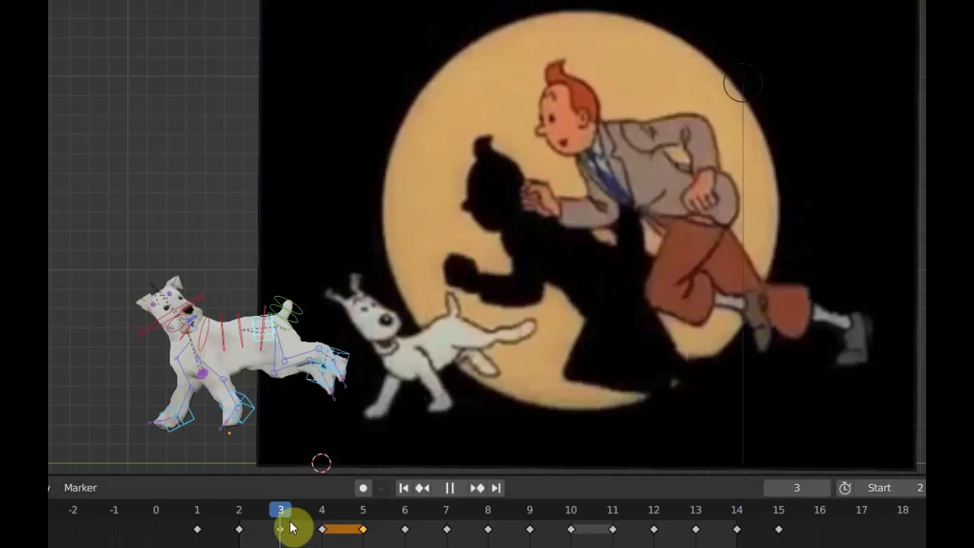
mouse_move(261, 527)
left_mouse_down()
mouse_move(247, 531)
mouse_move(294, 531)
left_mouse_up()
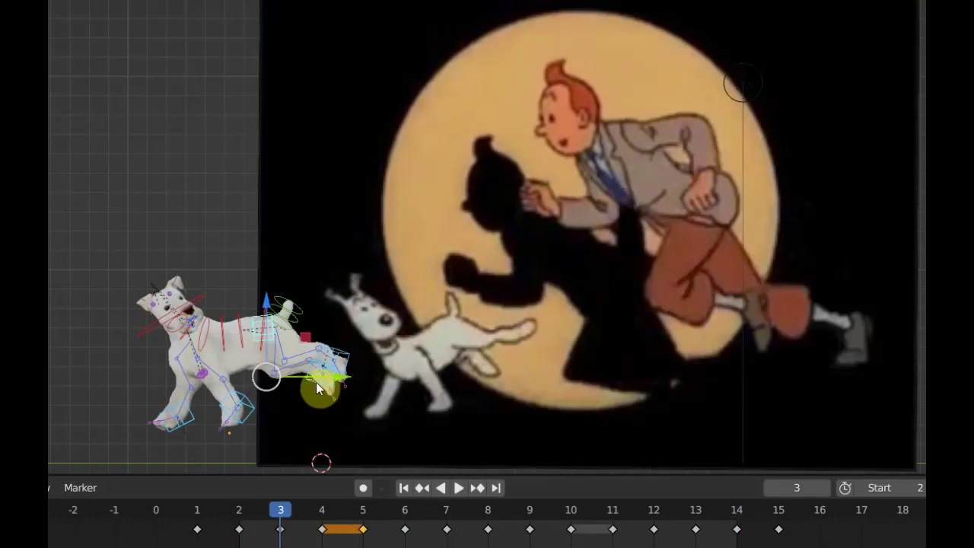
- Move the hind-foot bone to a new position; move another leg bone, then undo that move
left_click(311, 375)
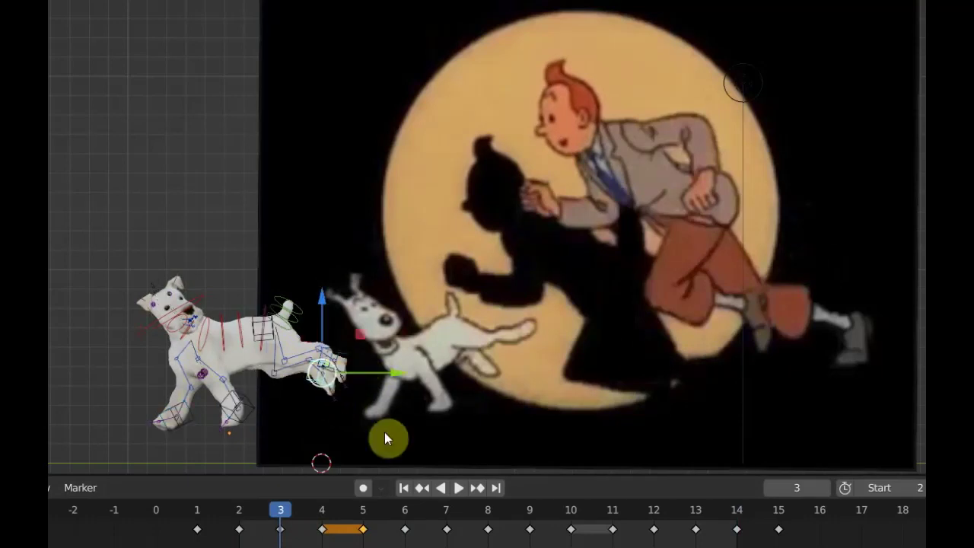
key("g")
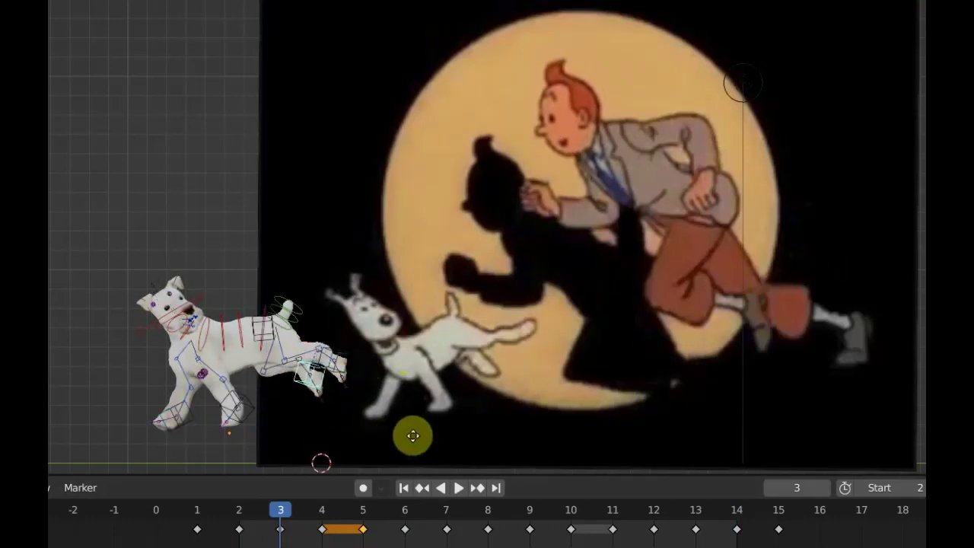
left_click(402, 441)
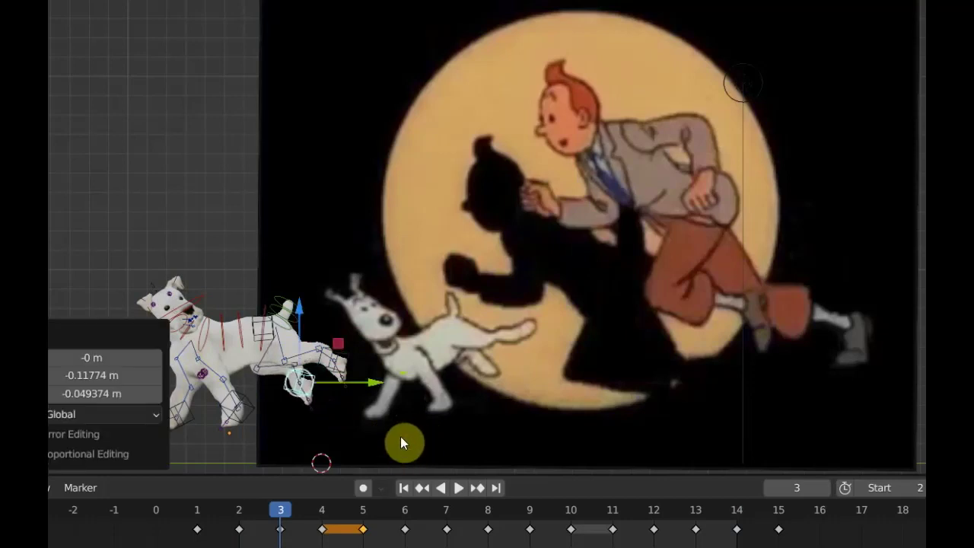
left_click(331, 357)
key("g")
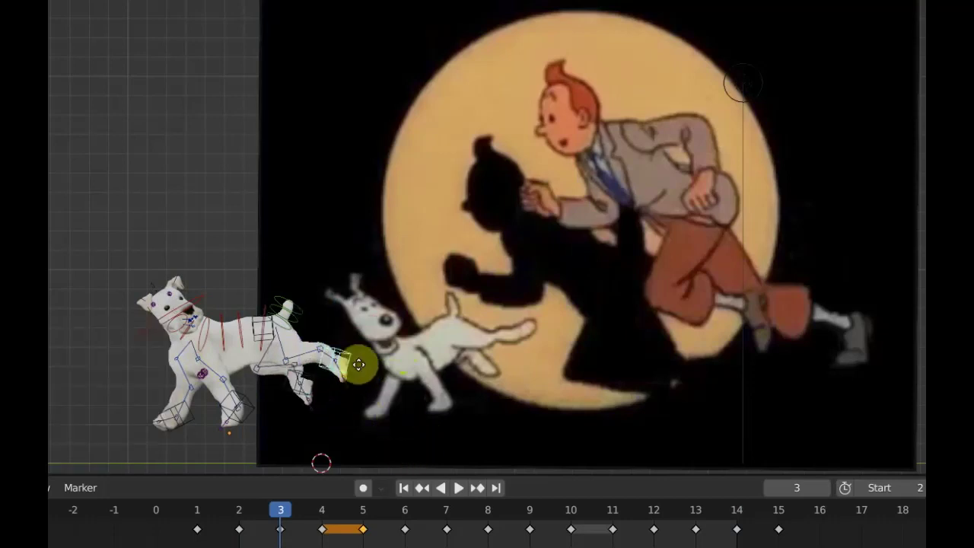
left_click(369, 354)
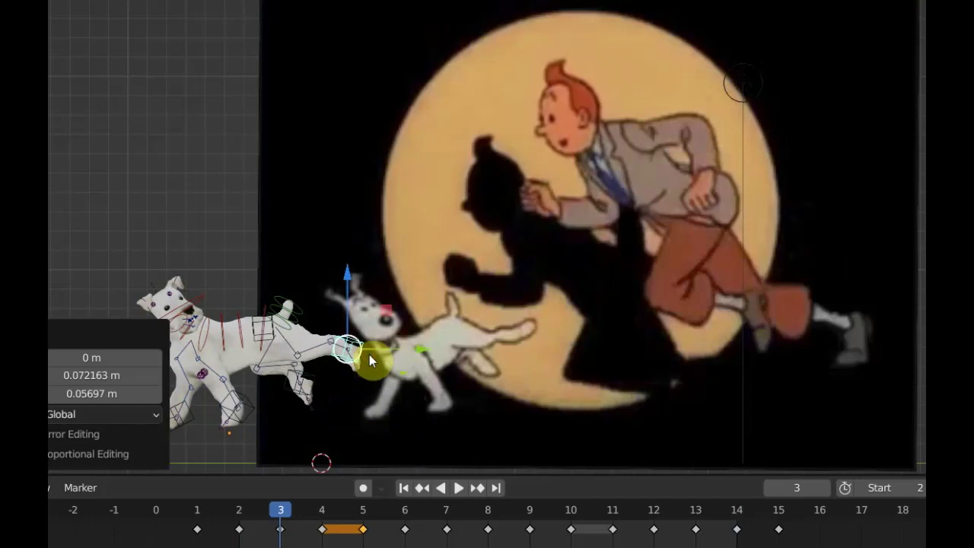
key("ctrl+z")
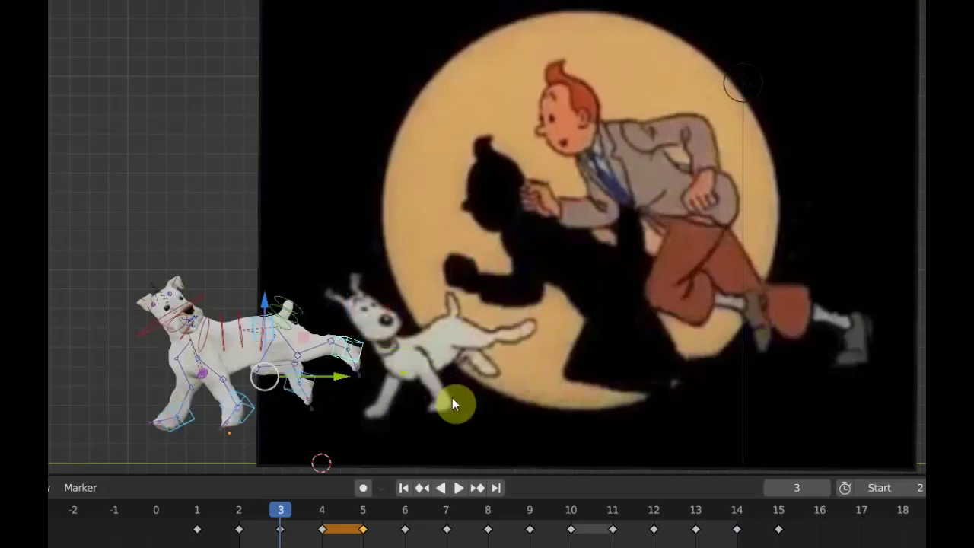
- Key location and rotation at frame 3, preview the run, and scrub to frame 4
key("i")
left_click(419, 380)
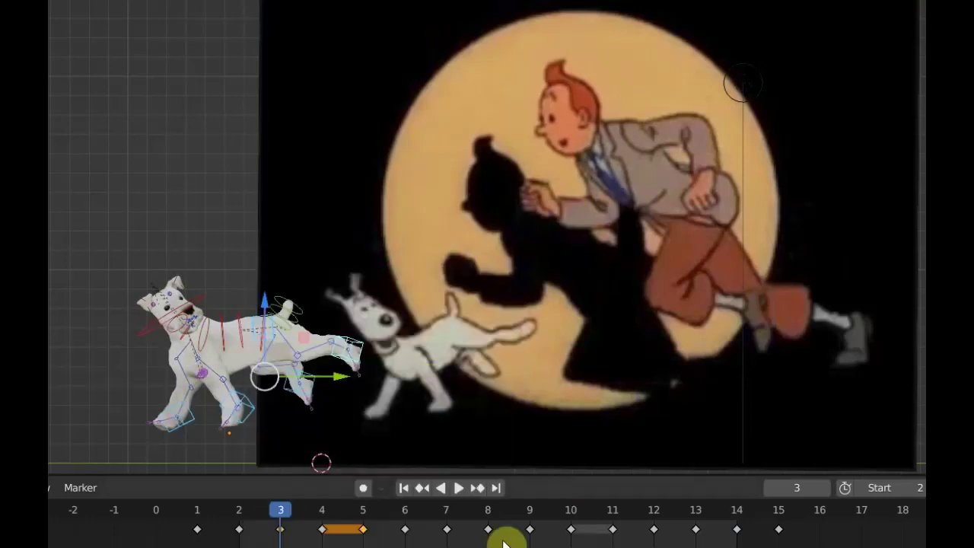
key("space")
mouse_move(286, 518)
left_mouse_down()
mouse_move(321, 522)
mouse_move(300, 522)
mouse_move(319, 522)
mouse_move(309, 528)
left_mouse_up()
- At frame 4, move the hip bone along one axis, key its location and rotation, and preview the cycle
left_click(300, 394)
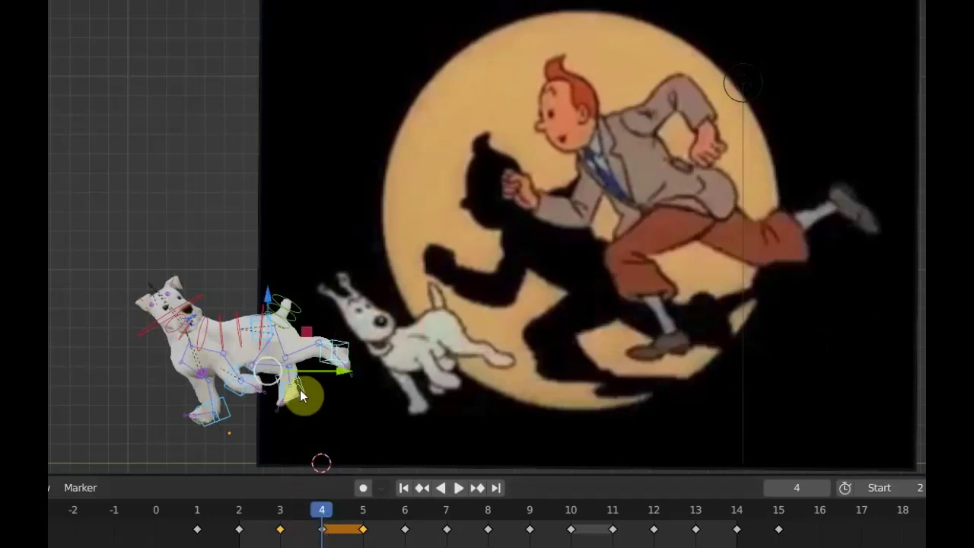
left_click(268, 327)
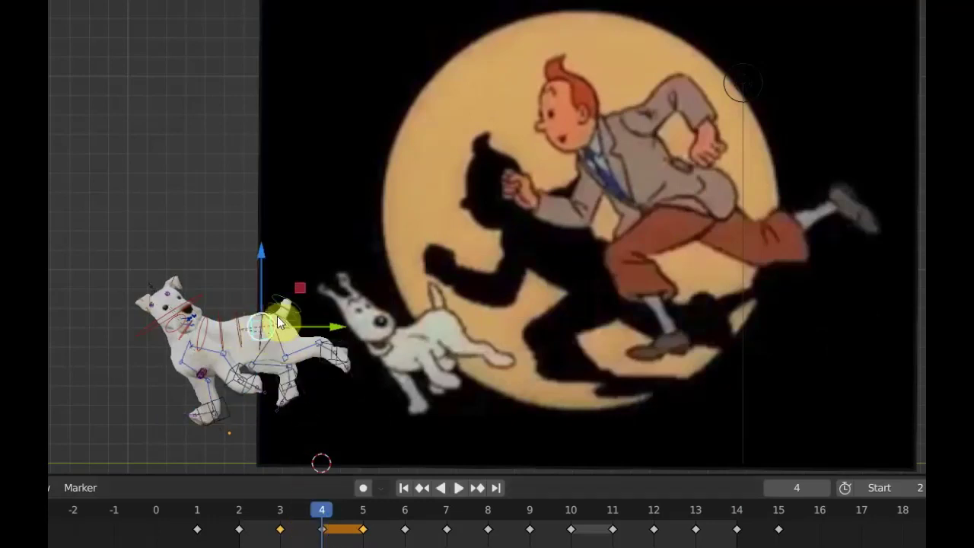
mouse_move(336, 324)
left_mouse_down()
mouse_move(358, 328)
mouse_move(344, 330)
left_mouse_up()
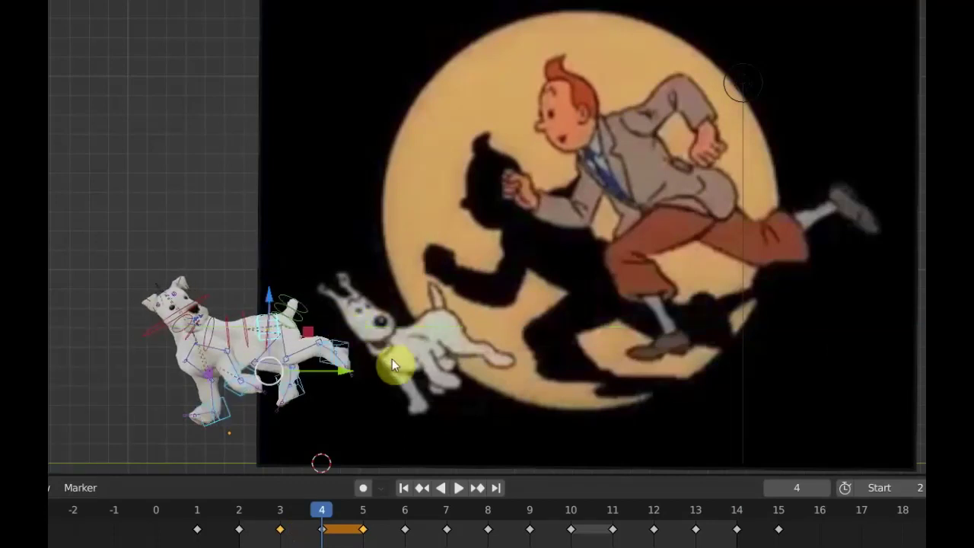
key("i")
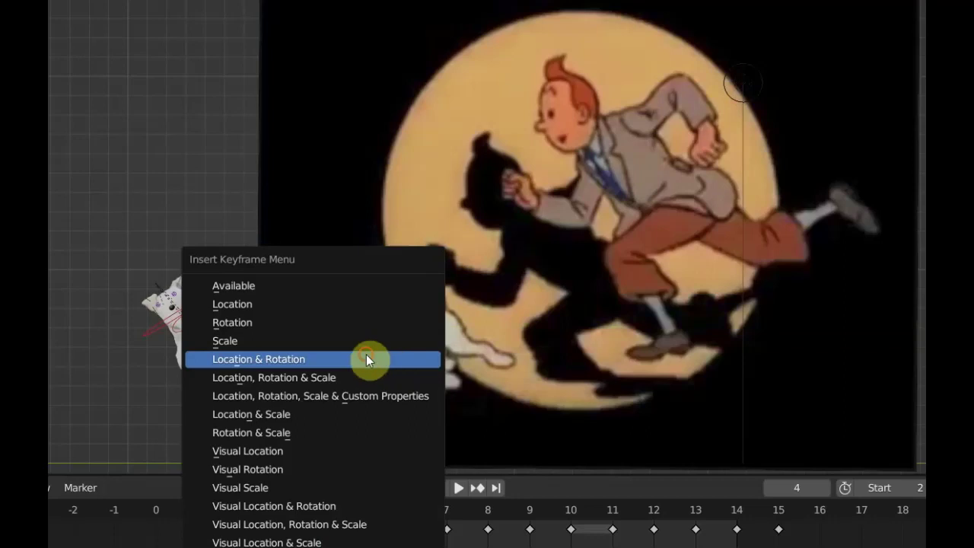
left_click(366, 354)
key("space")
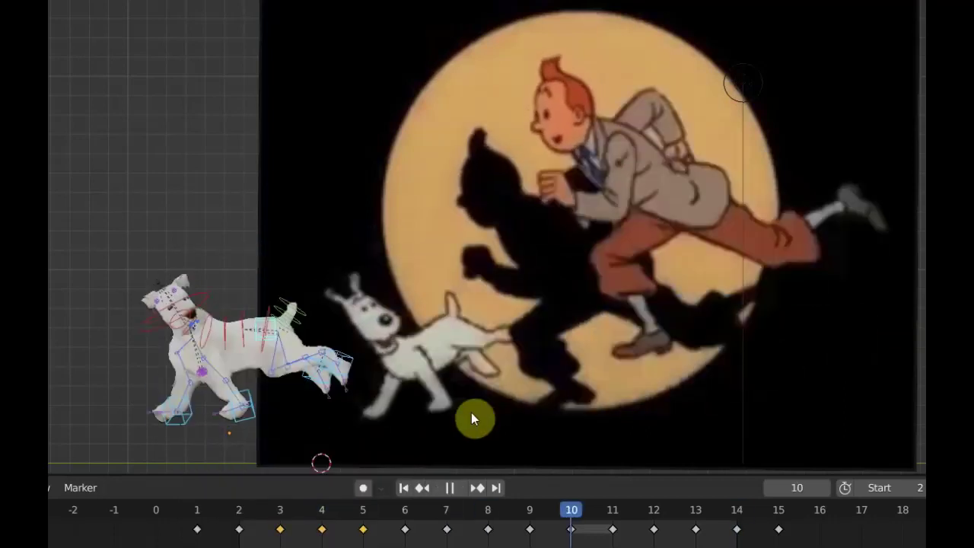
key("Escape")
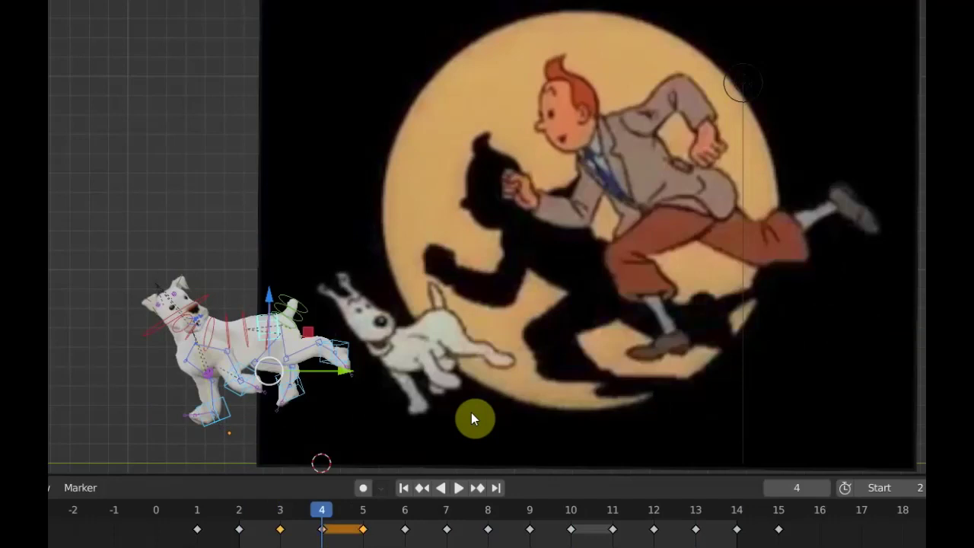
- Undo the hip move, then shift the whole rig -0.015192 m along Y and key location and rotation
key("alt+g")
key("alt+g")
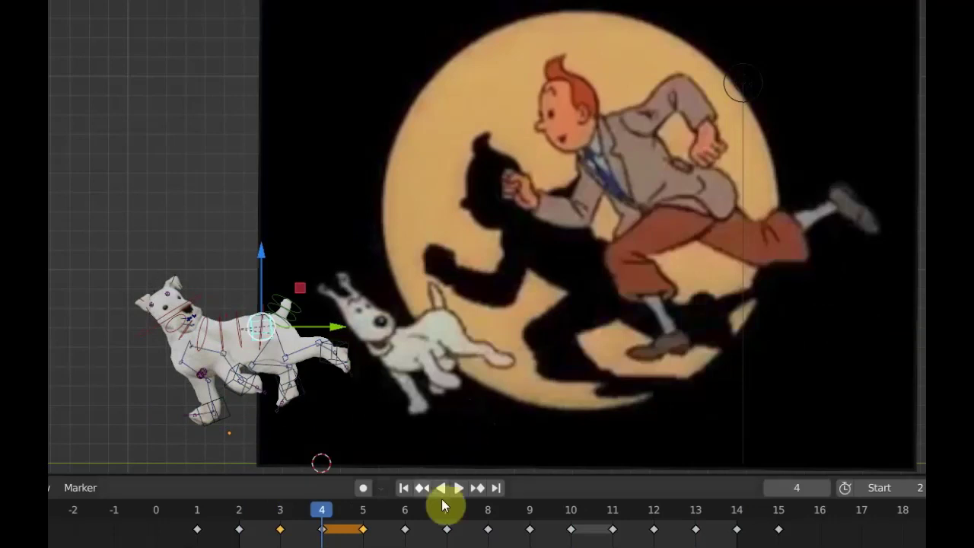
mouse_move(320, 523)
left_mouse_down()
mouse_move(295, 517)
mouse_move(315, 512)
mouse_move(297, 517)
mouse_move(306, 510)
left_mouse_up()
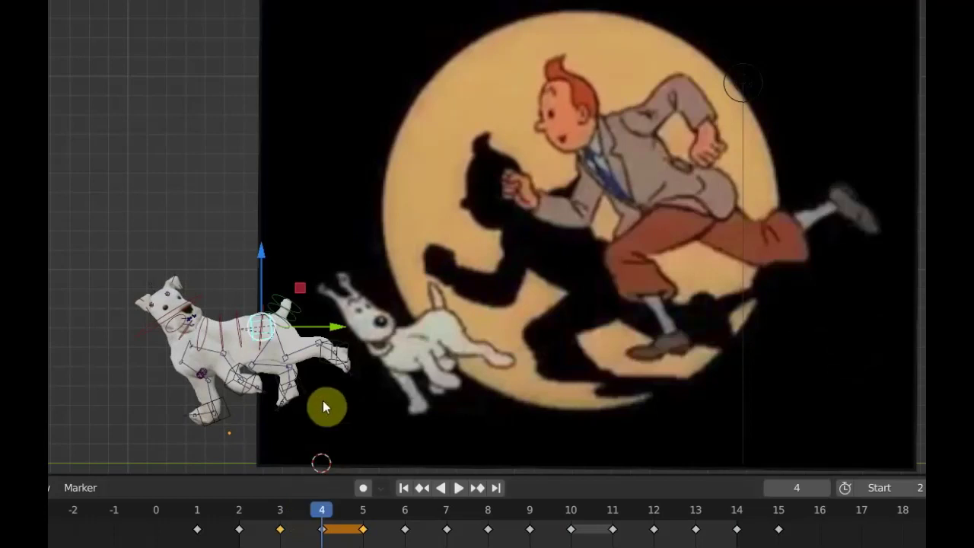
key("a")
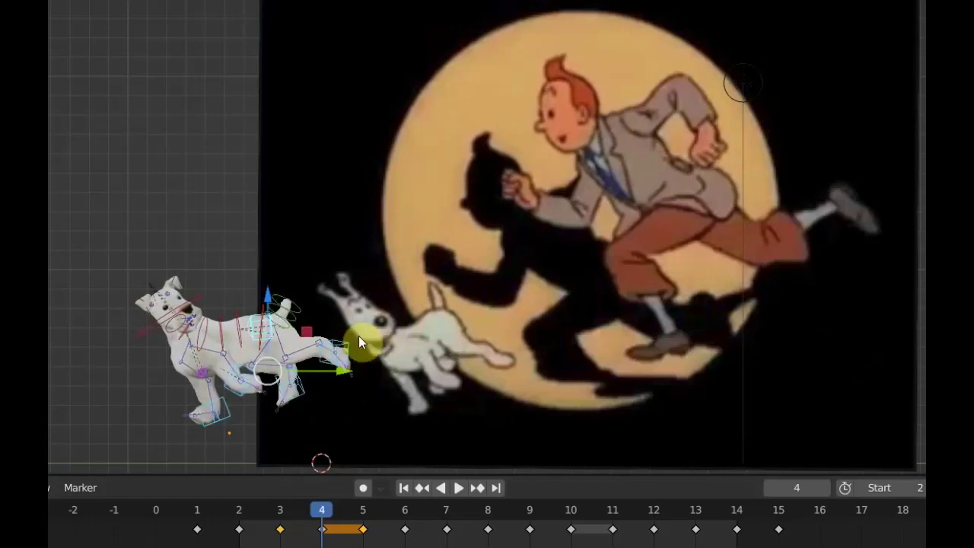
left_click_drag(342, 368, 335, 374)
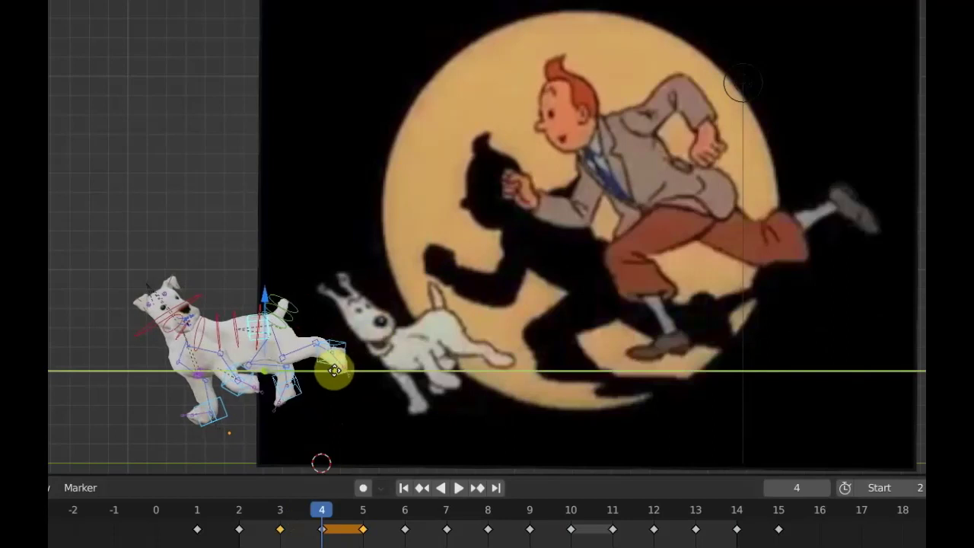
key("i")
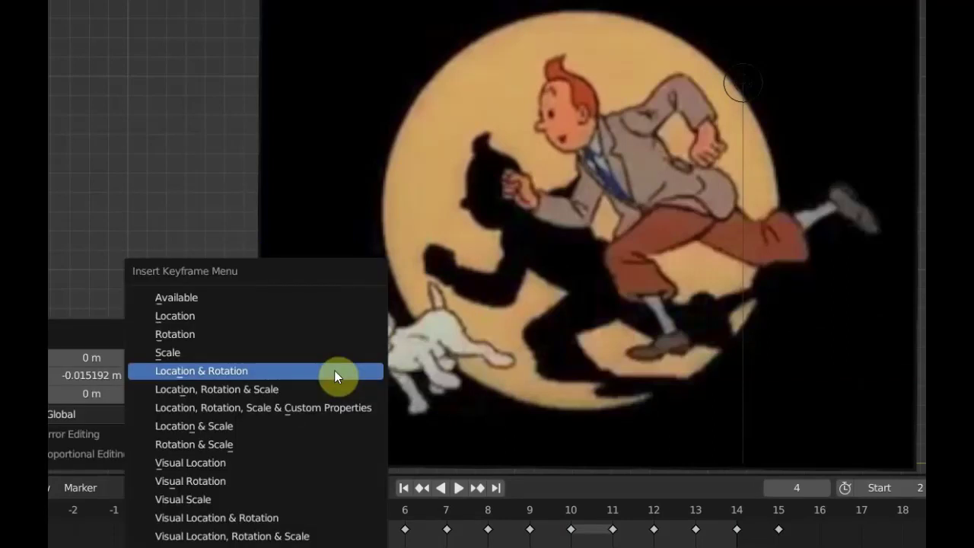
left_click(334, 370)
- Play the run cycle, stopping at frame 9, and orbit to a side view of dog and reference
key("space")
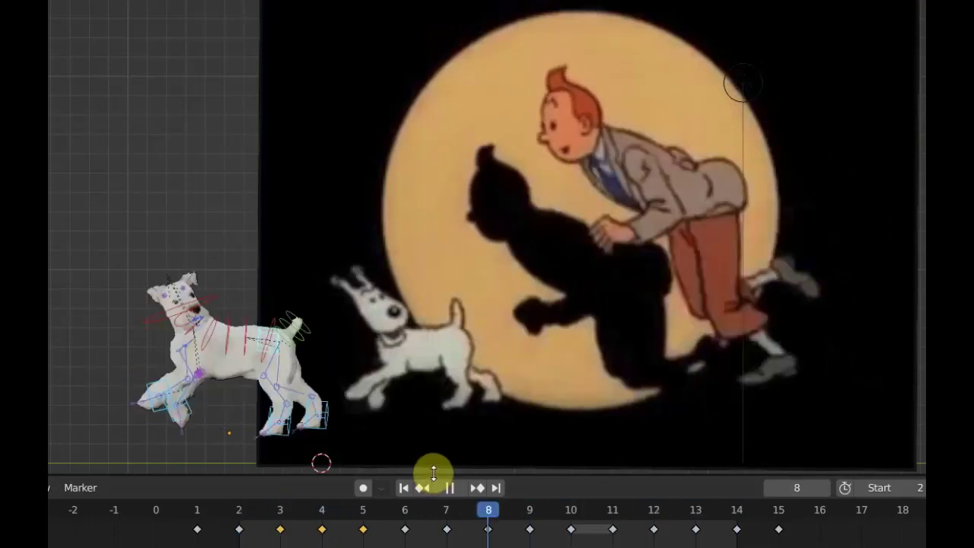
left_click(531, 529)
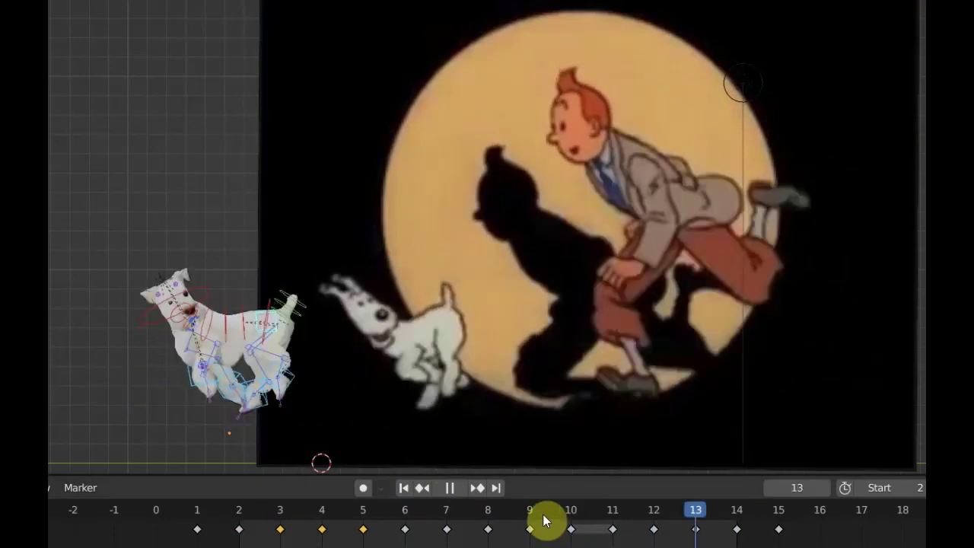
key("space")
middle_click_drag(396, 431, 541, 376)
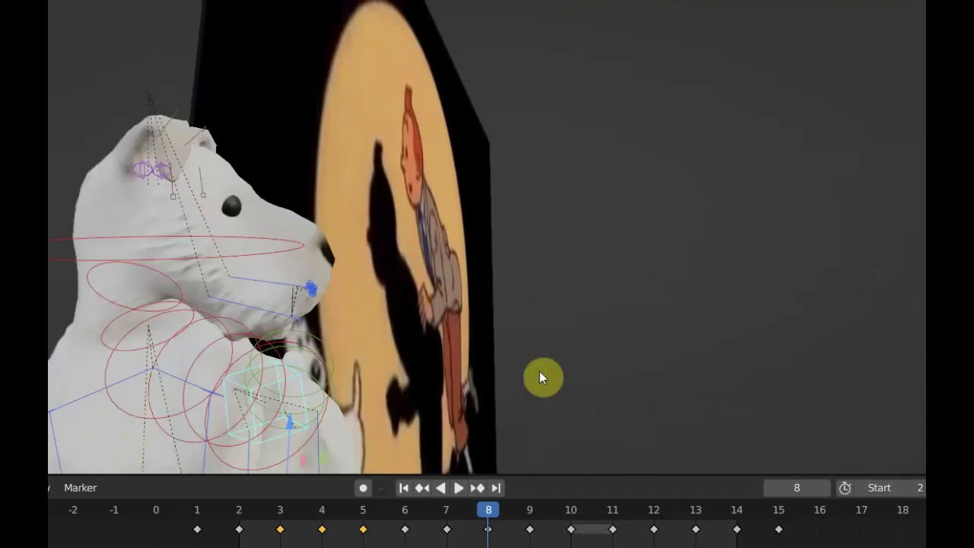
- At frame 2, rotate the dog's neck and head bone by 10.1°
left_click(259, 311)
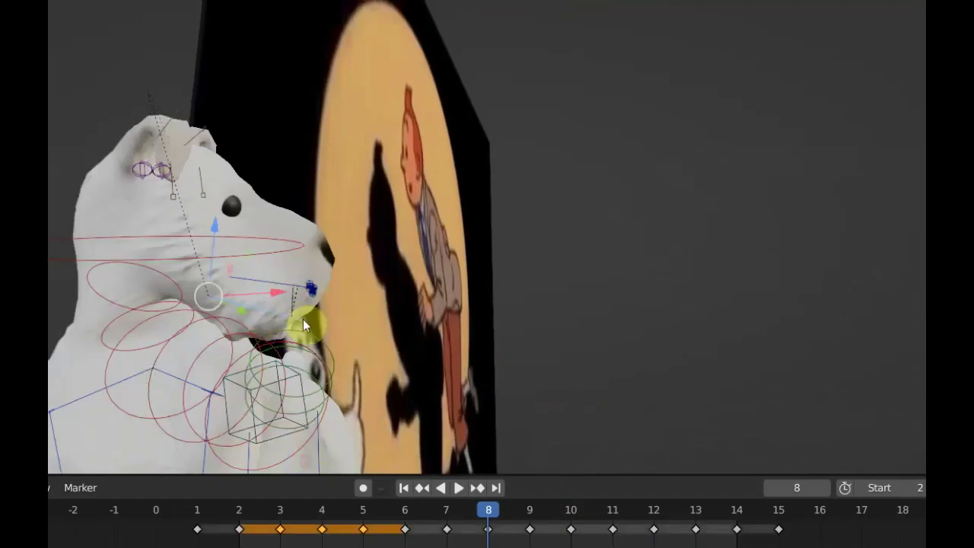
left_click(240, 512)
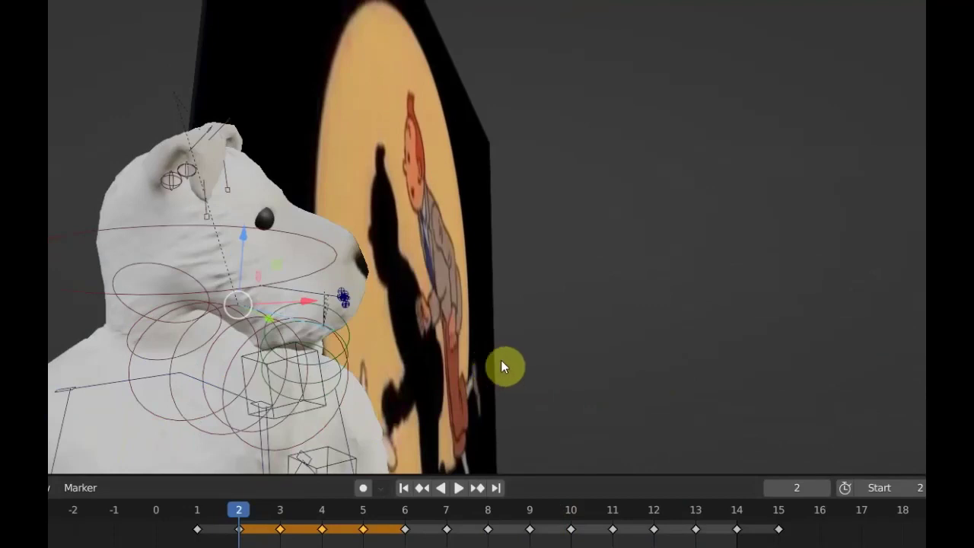
key("r")
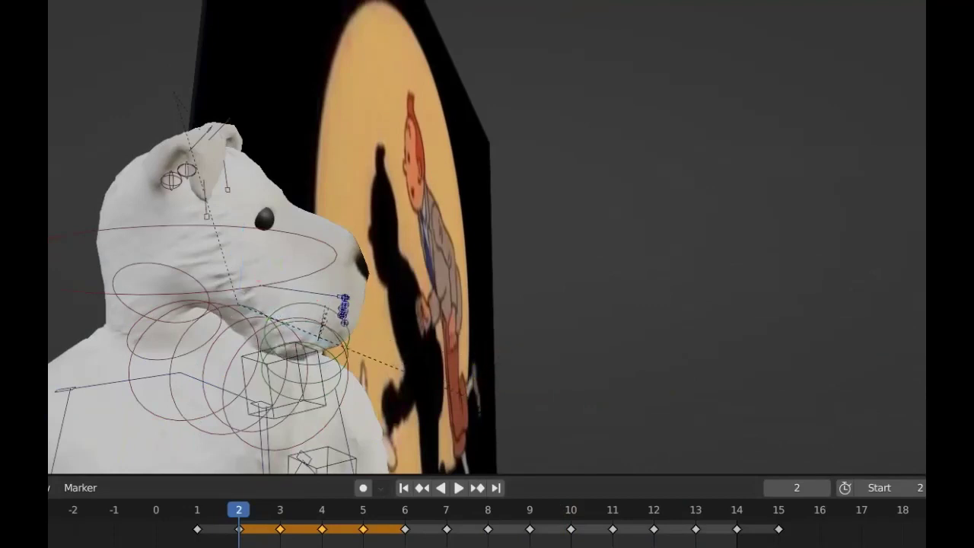
left_click(510, 396)
- Zoom in on the head and drop the first lip control lower on the muzzle
scroll(355, 389, "up", 5)
scroll(297, 391, "up", 2)
mouse_move(312, 409)
middle_mouse_down("shift")
mouse_move(661, 324)
mouse_move(770, 252)
middle_mouse_up("shift")
scroll(707, 258, "up", 3)
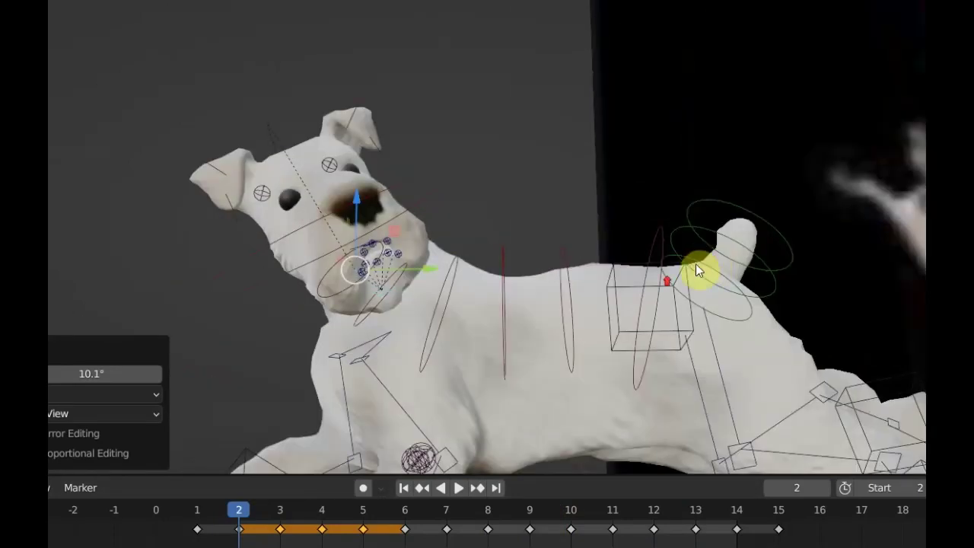
middle_click_drag(695, 264, 659, 279)
scroll(779, 257, "up", 2)
scroll(703, 288, "up", 3)
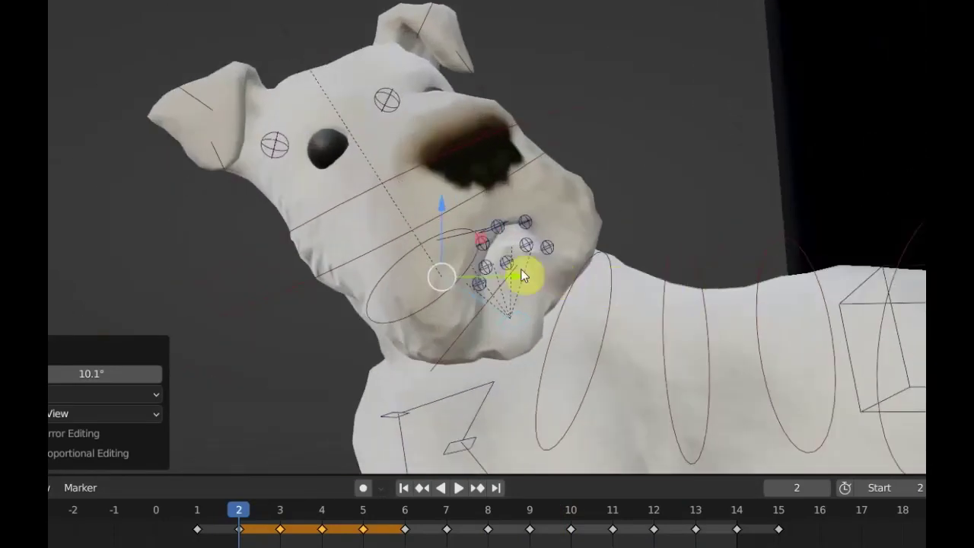
left_click(503, 262)
mouse_move(525, 288)
middle_mouse_down()
mouse_move(477, 299)
mouse_move(481, 307)
middle_mouse_up()
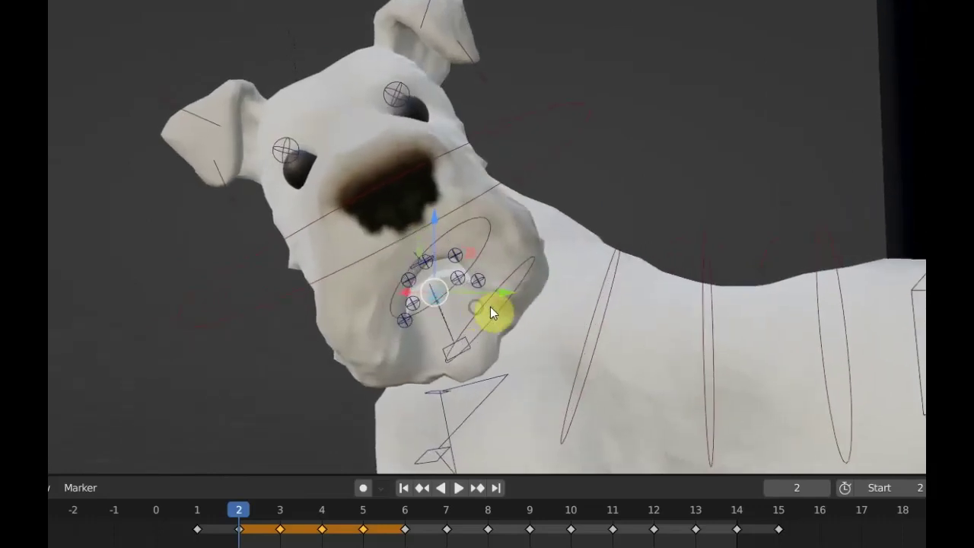
key("g")
left_click(520, 327)
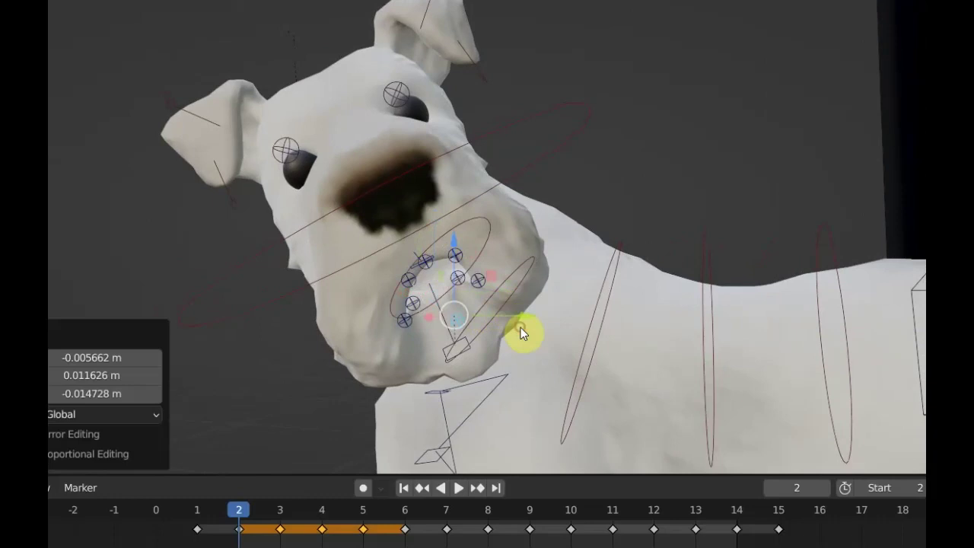
- Reposition the next lip control and the two lower-left lip controls
left_click(460, 282)
key("g")
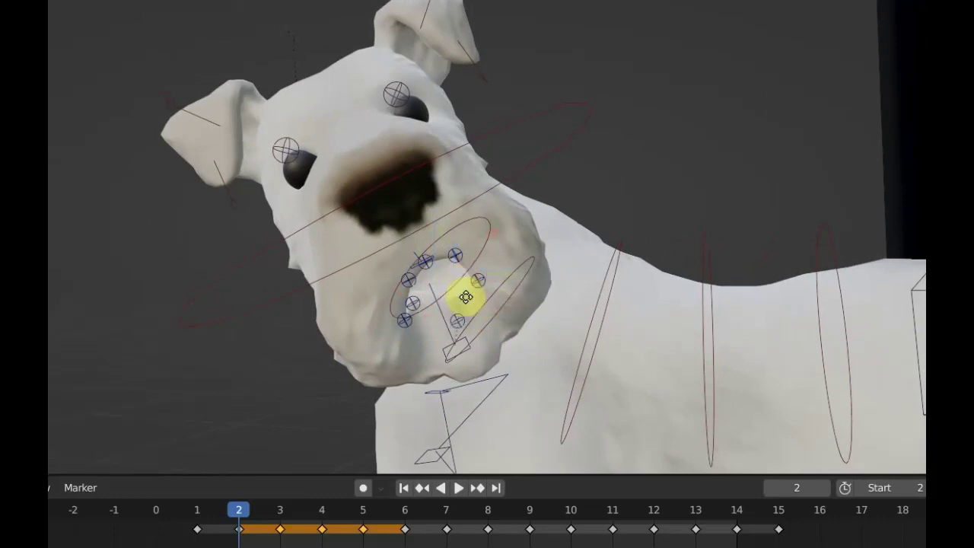
left_click(468, 298)
left_click(413, 303)
key("g")
left_click(426, 312)
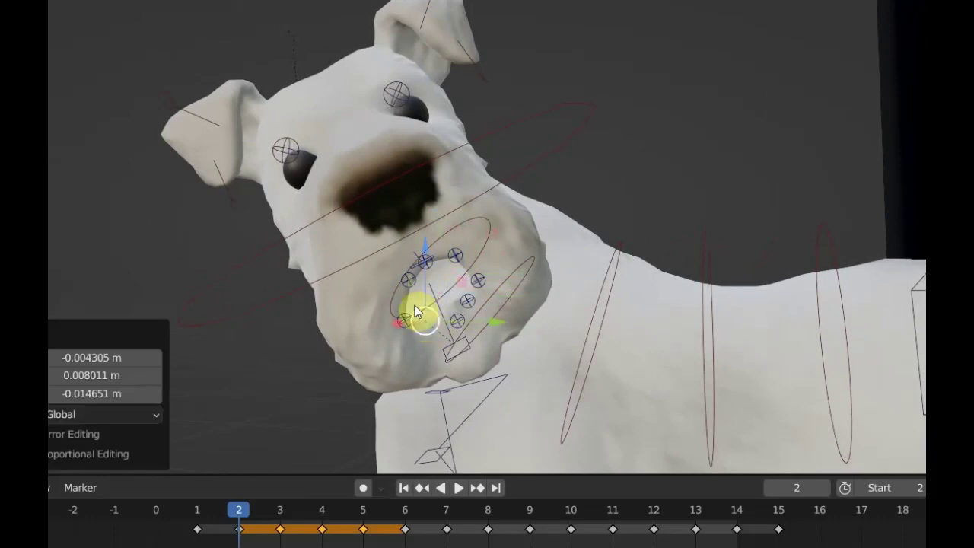
left_click(406, 320)
key("g")
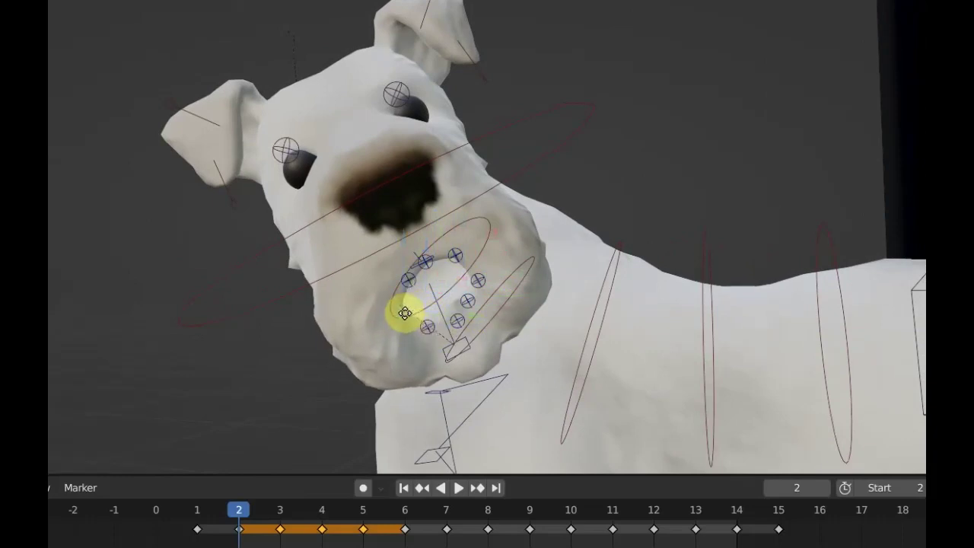
left_click(405, 313)
- Pull the mouth-corner control down-right and reposition the upper lip control
left_click(427, 268)
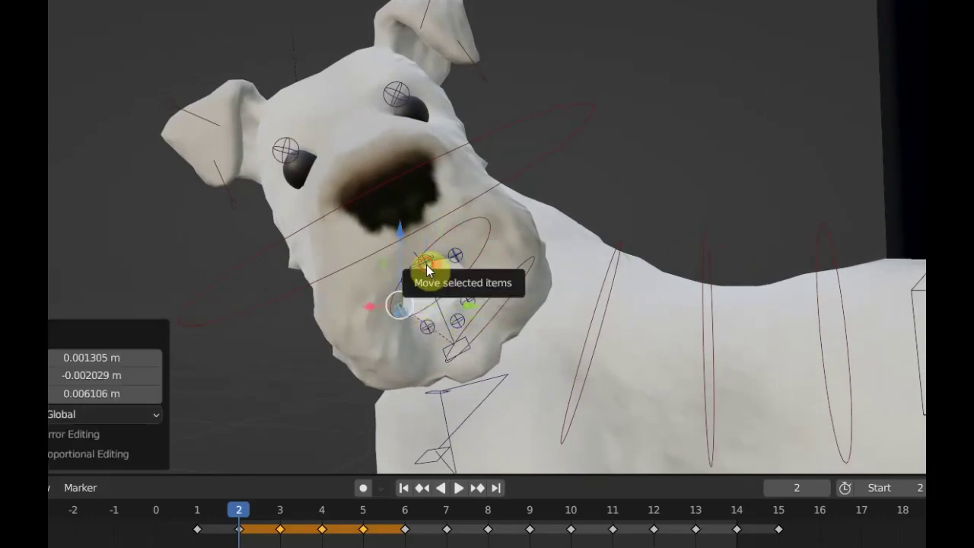
left_click_drag(428, 267, 432, 275)
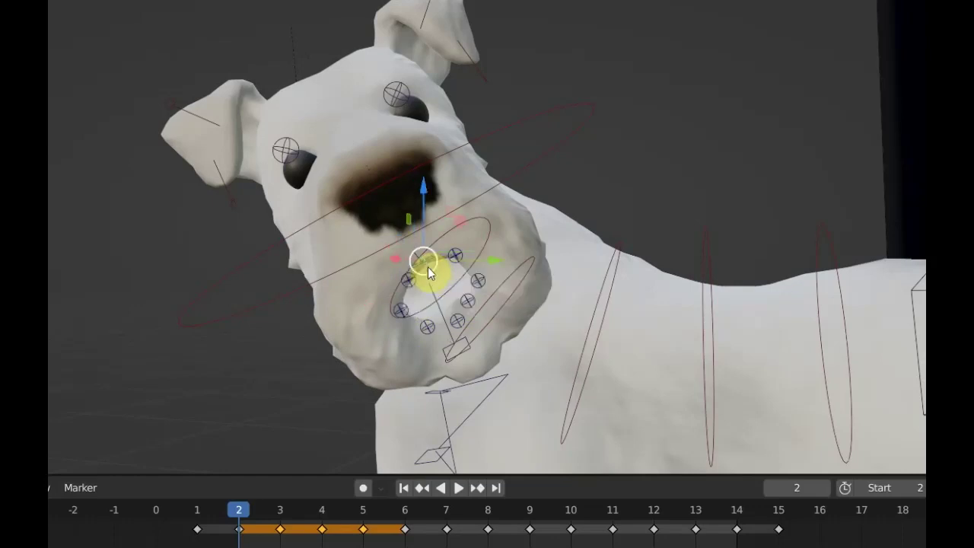
key("g")
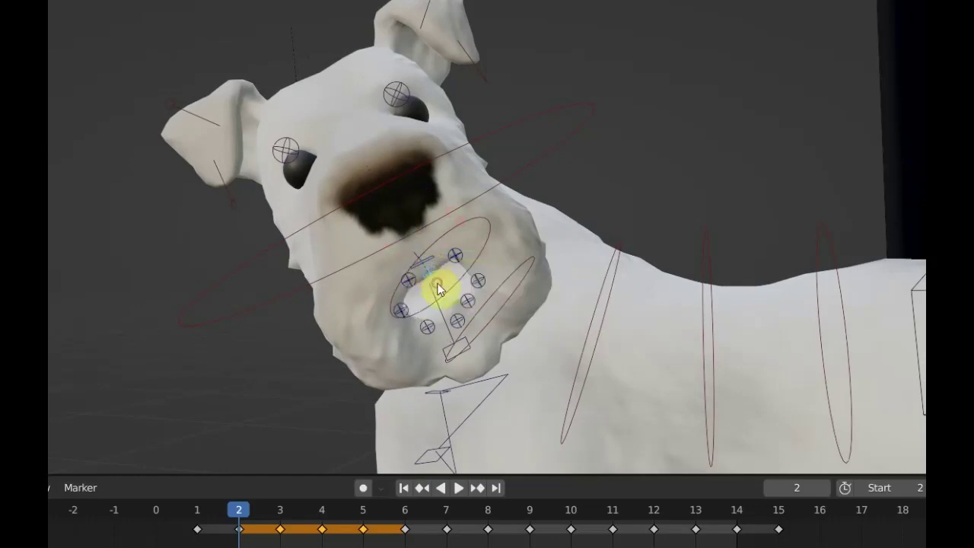
left_click(437, 288)
left_click(458, 252)
key("g")
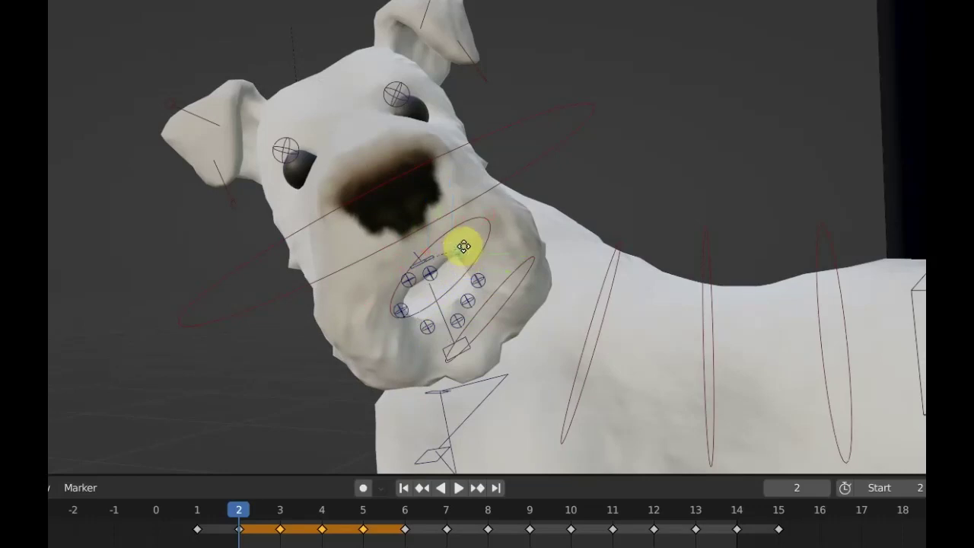
left_click(472, 234)
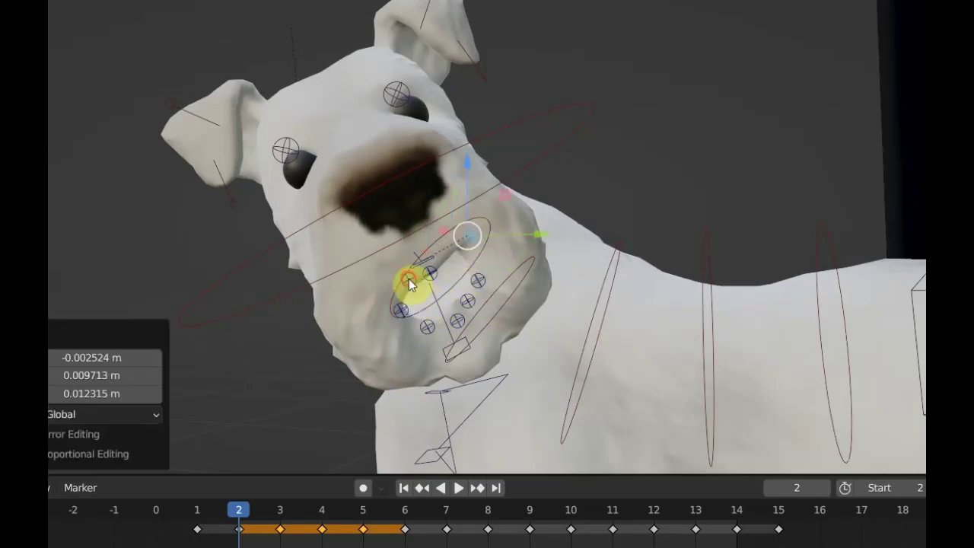
- Move the left and lower lip controls further left to reshape the mouth
left_click(409, 278)
key("g")
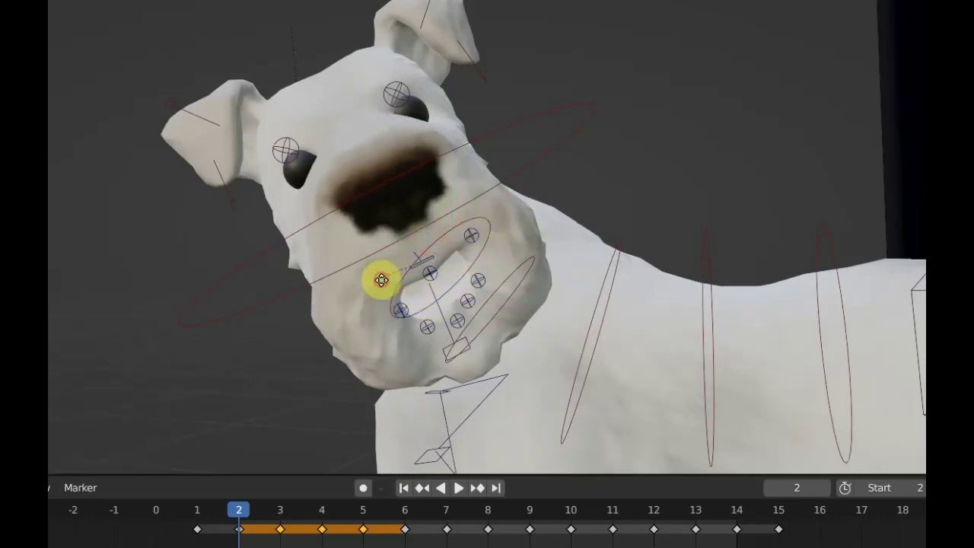
left_click(382, 280)
left_click(401, 305)
key("g")
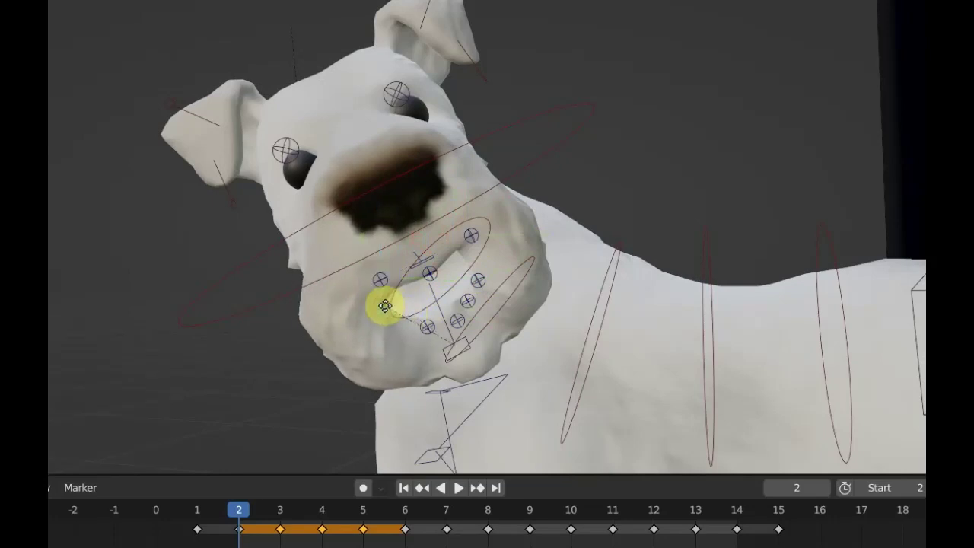
left_click(381, 304)
middle_click_drag(384, 305, 655, 280)
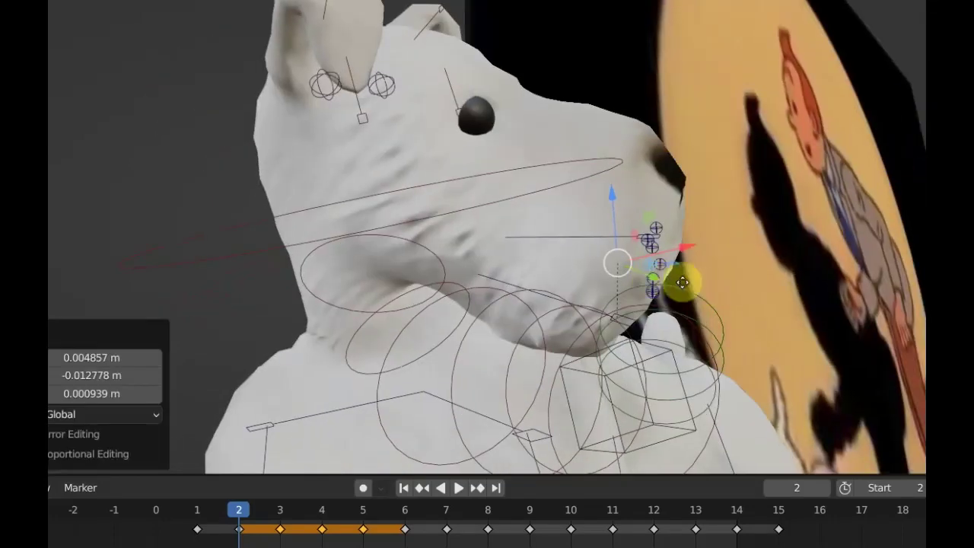
- Confirm the mouth control and adjust it again from a side view of the head
left_click(643, 286)
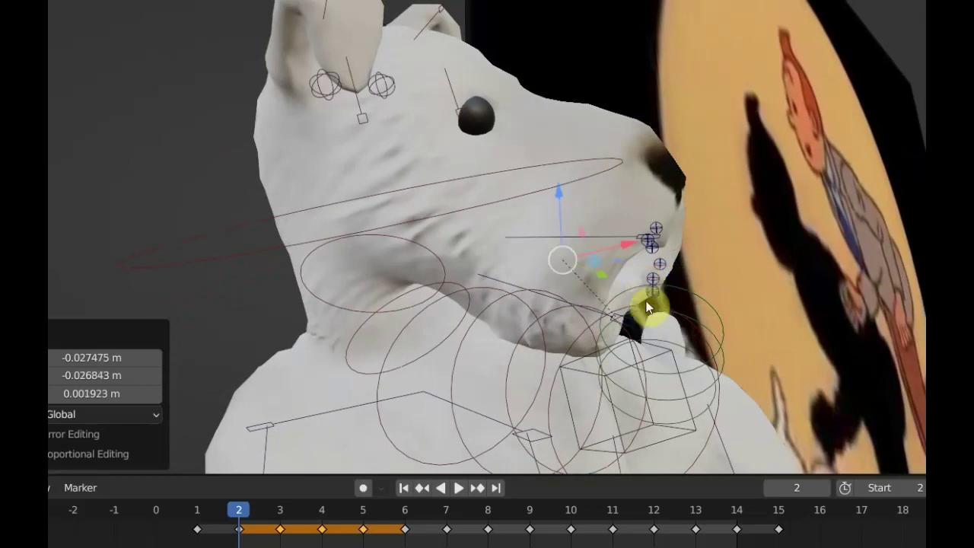
middle_click_drag(647, 309, 411, 358)
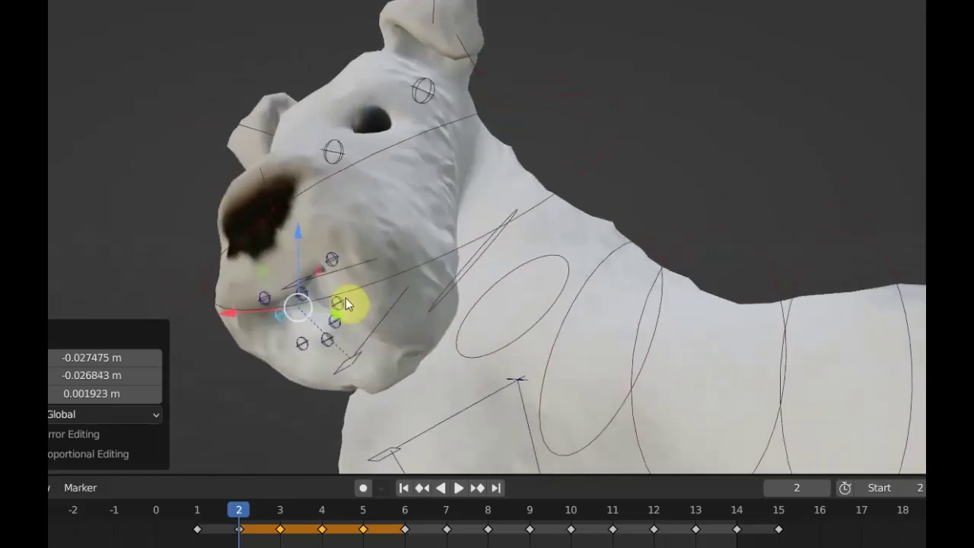
middle_click_drag(344, 303, 294, 355)
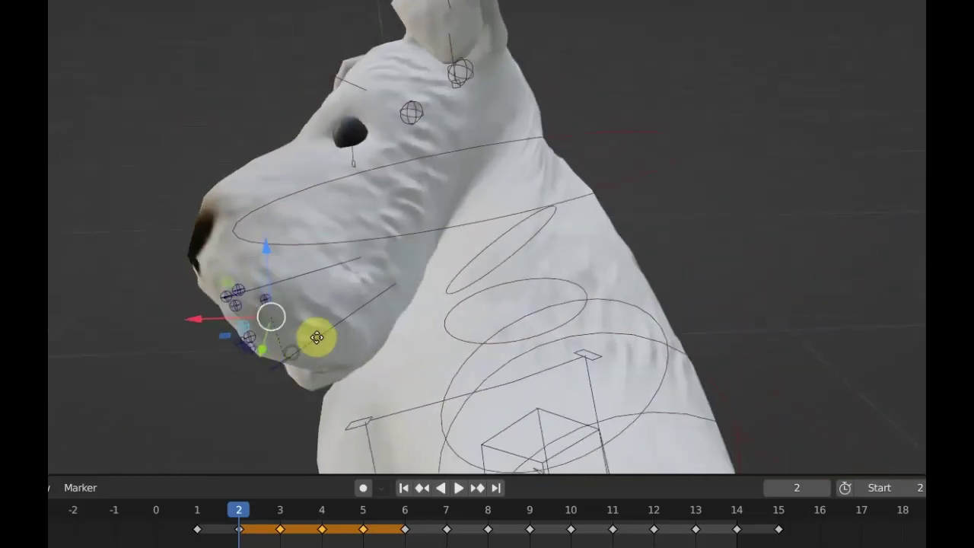
key("g")
left_click(343, 324)
mouse_move(343, 324)
middle_mouse_down()
mouse_move(377, 333)
mouse_move(472, 312)
mouse_move(435, 325)
middle_mouse_up()
- Nudge the mouth bone several more times, comparing the muzzle against the reference poster
key("g")
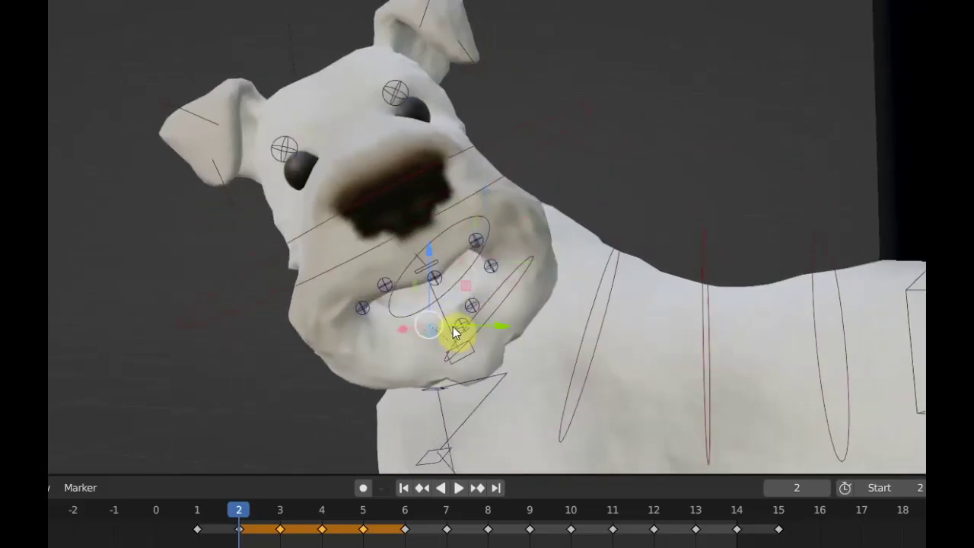
left_click(463, 324)
key("g")
left_click(463, 322)
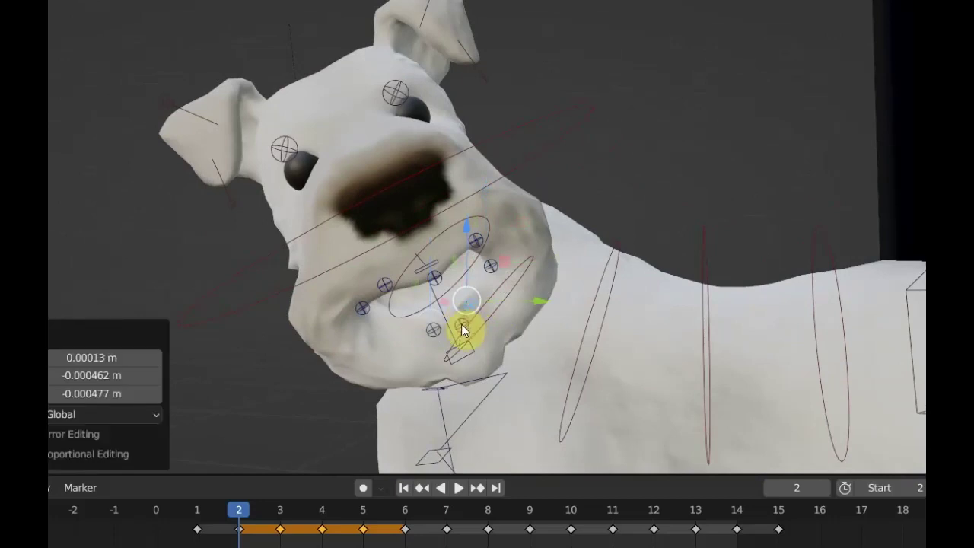
key("g")
mouse_move(448, 334)
middle_mouse_down()
mouse_move(652, 319)
mouse_move(698, 301)
middle_mouse_up()
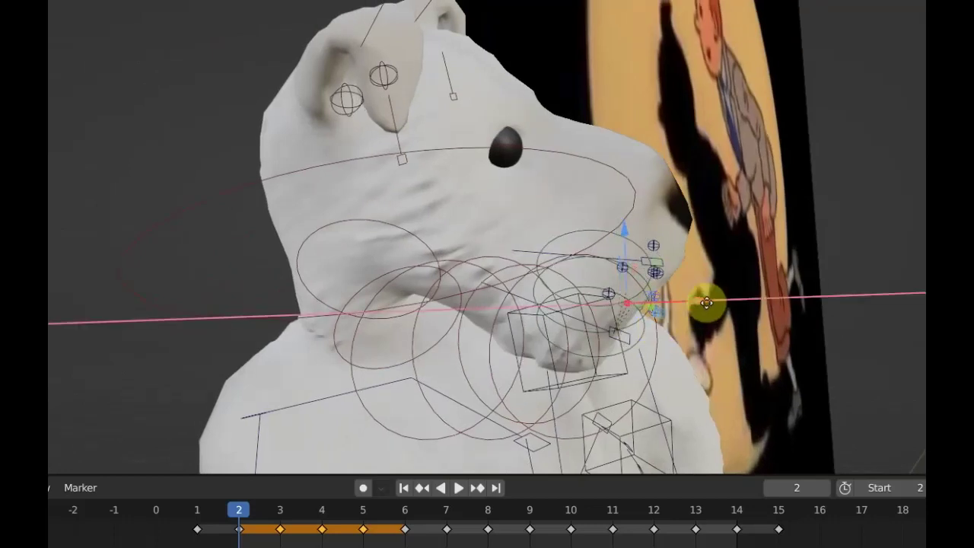
left_click(715, 305)
mouse_move(715, 304)
middle_mouse_down()
mouse_move(700, 316)
mouse_move(662, 306)
mouse_move(526, 327)
mouse_move(365, 383)
mouse_move(461, 378)
mouse_move(522, 332)
middle_mouse_up()
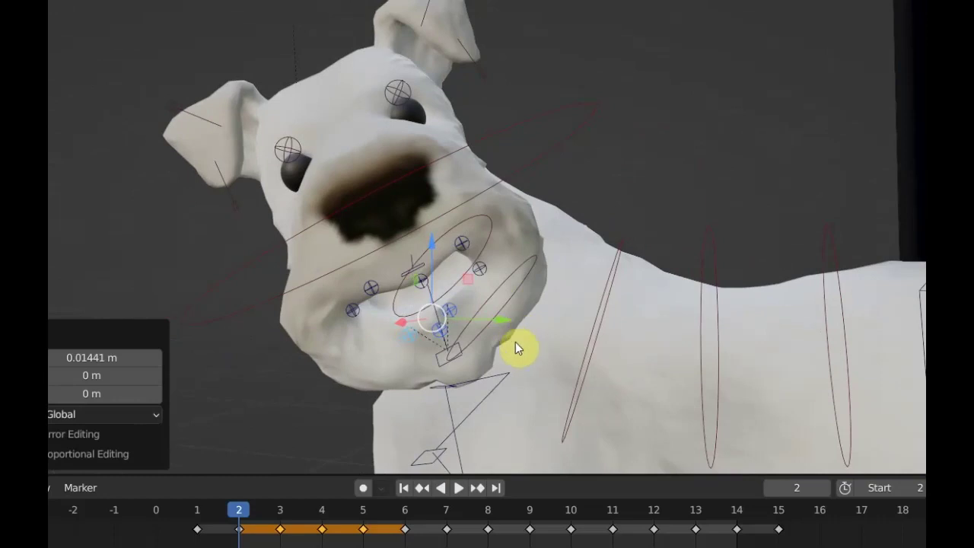
- Key location and rotation for all rig bones at frame 2
key("a")
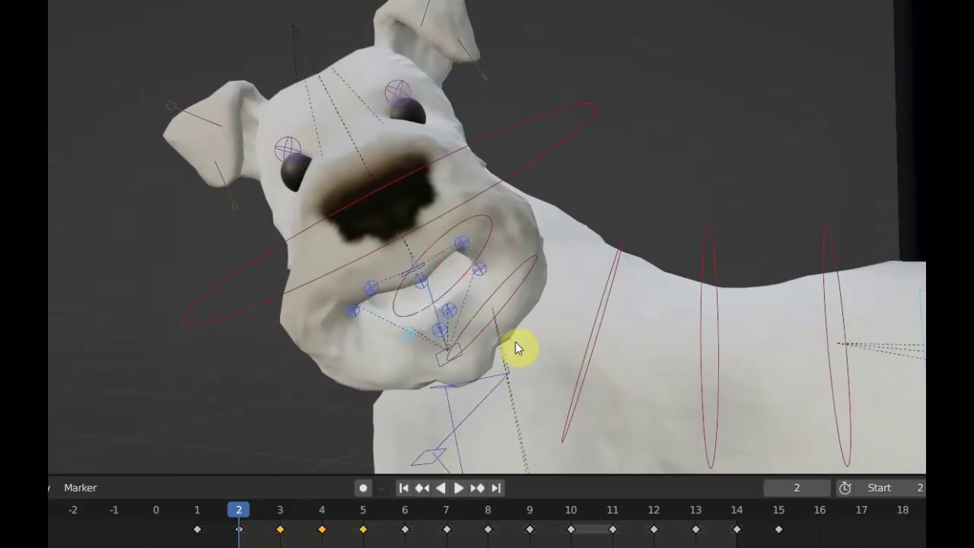
key("i")
left_click(515, 342)
- Select the mouth bones around the muzzle and lips, then zoom out
left_click(352, 310)
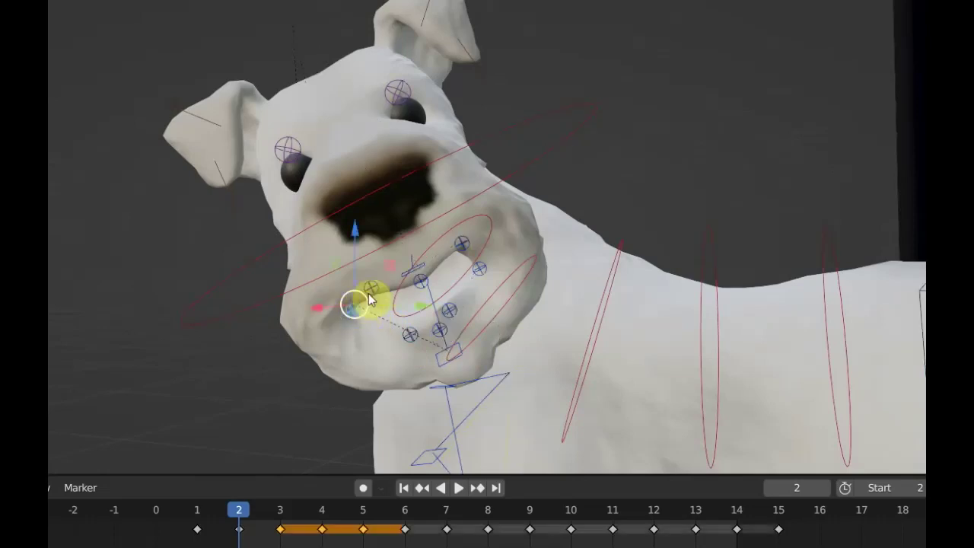
left_click(422, 282)
left_click(459, 243)
left_click(484, 266)
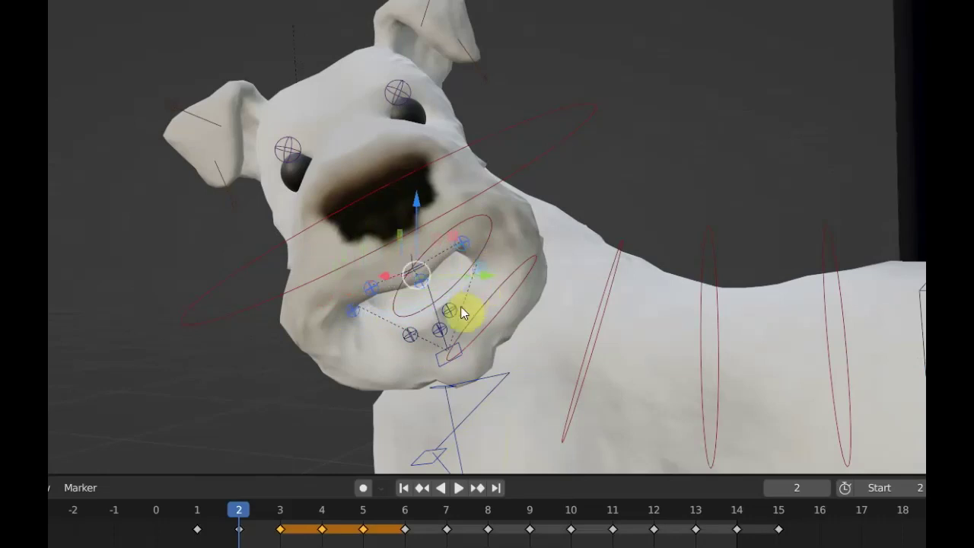
left_click(447, 329)
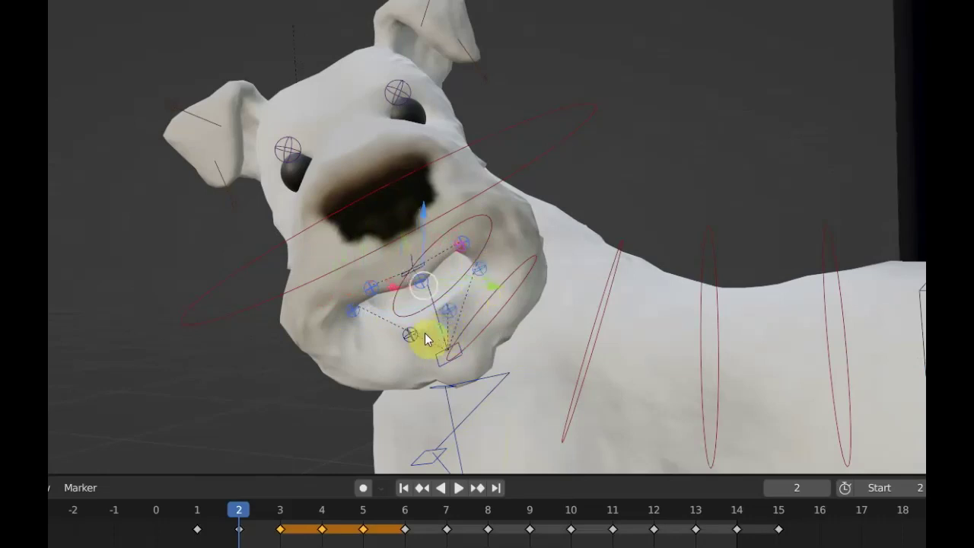
left_click(416, 330)
left_click(439, 371)
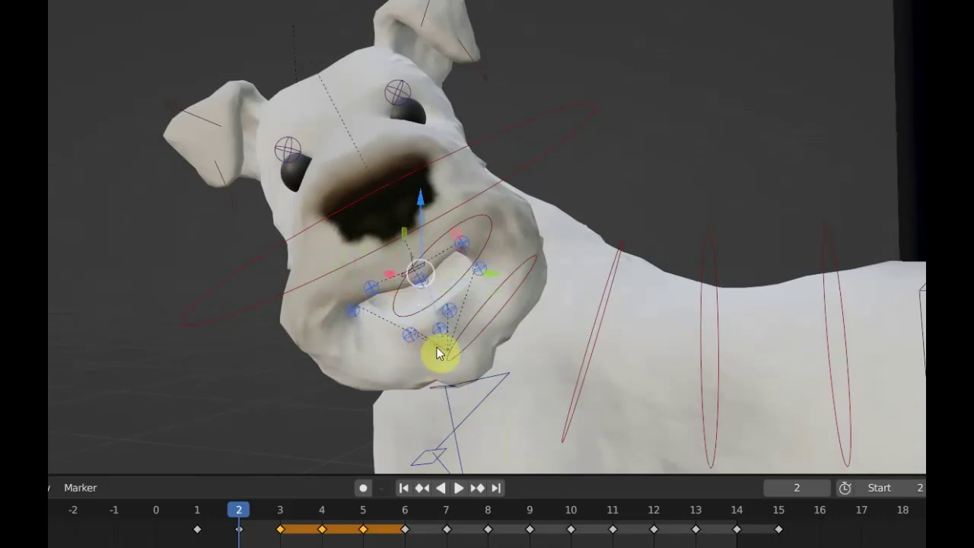
scroll(439, 354, "down", 2)
scroll(442, 357, "down", 2)
scroll(465, 368, "down", 2)
scroll(514, 367, "down", 1)
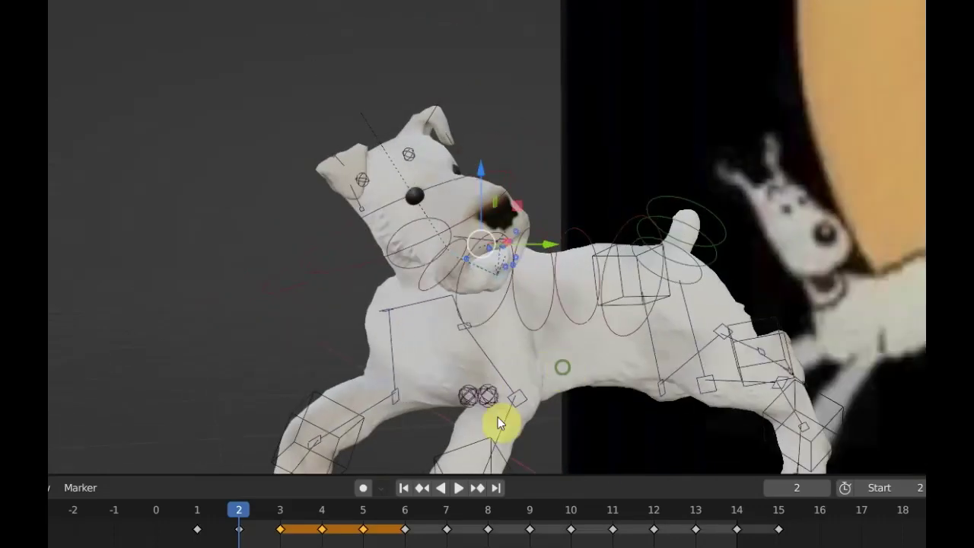
- Play and stop the run cycle twice to inspect the pose
key("space")
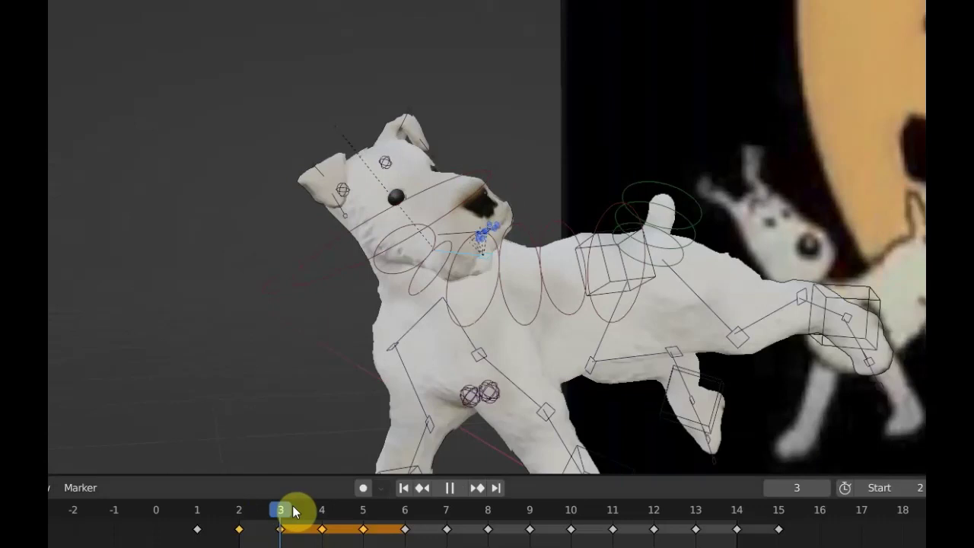
key("space")
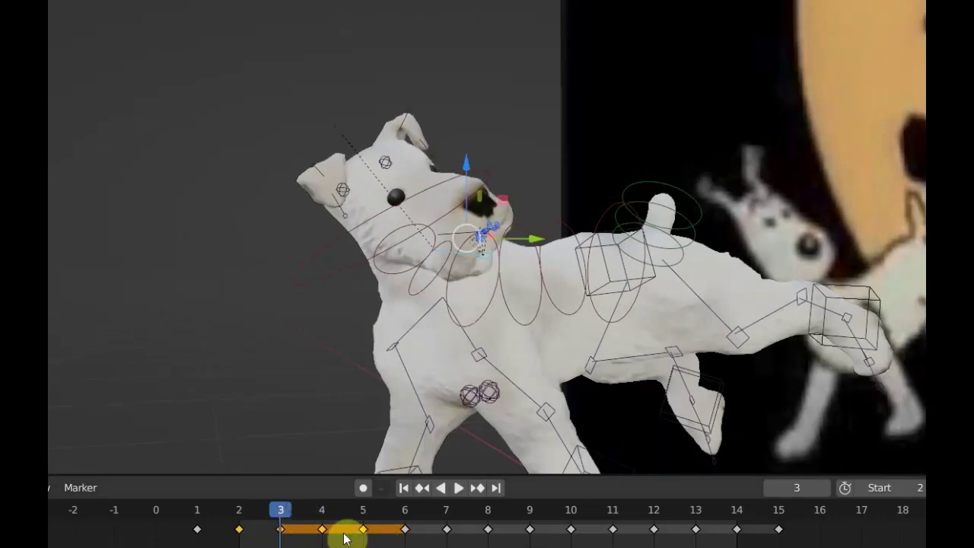
key("space")
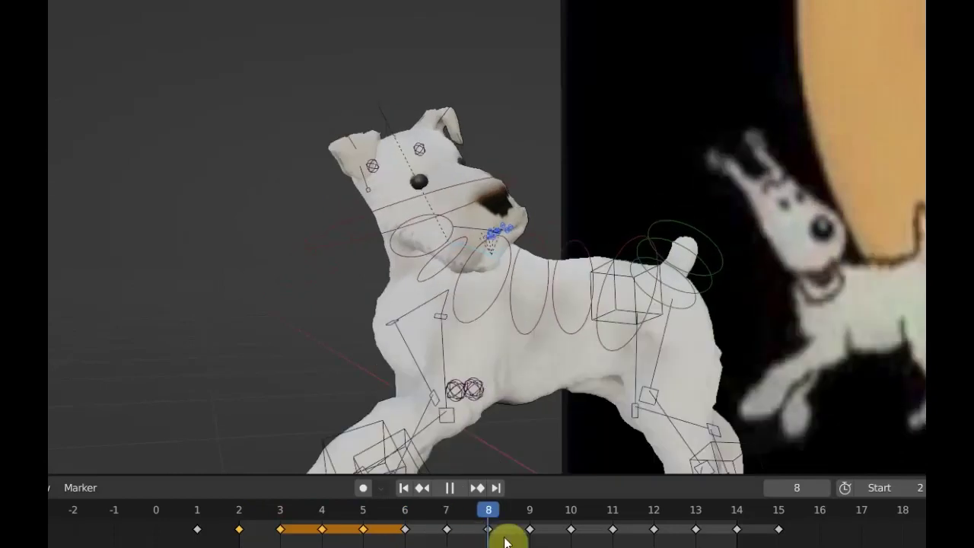
key("space")
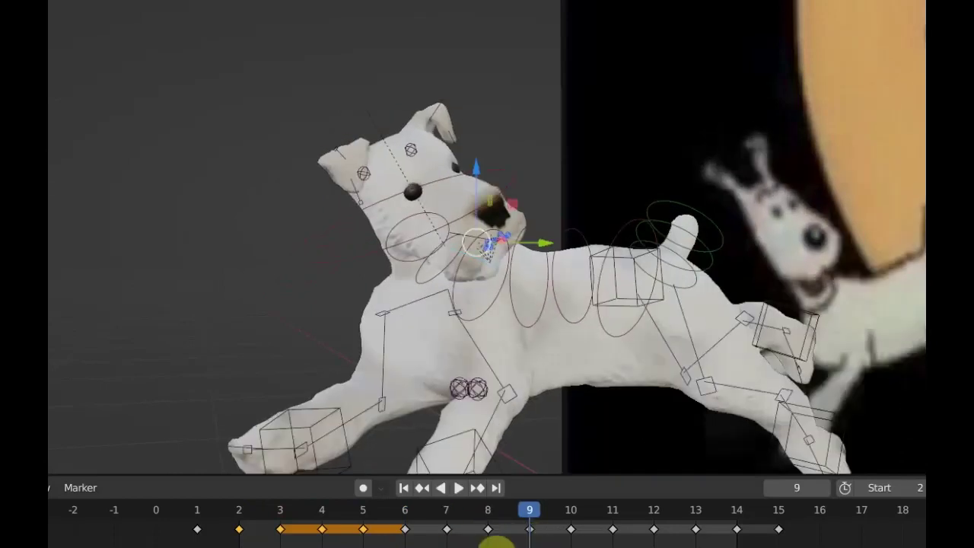
- Select the head keys on frames 2–8, move the frame-6 key onto frame 2, and replay from frame 3
left_click(241, 529)
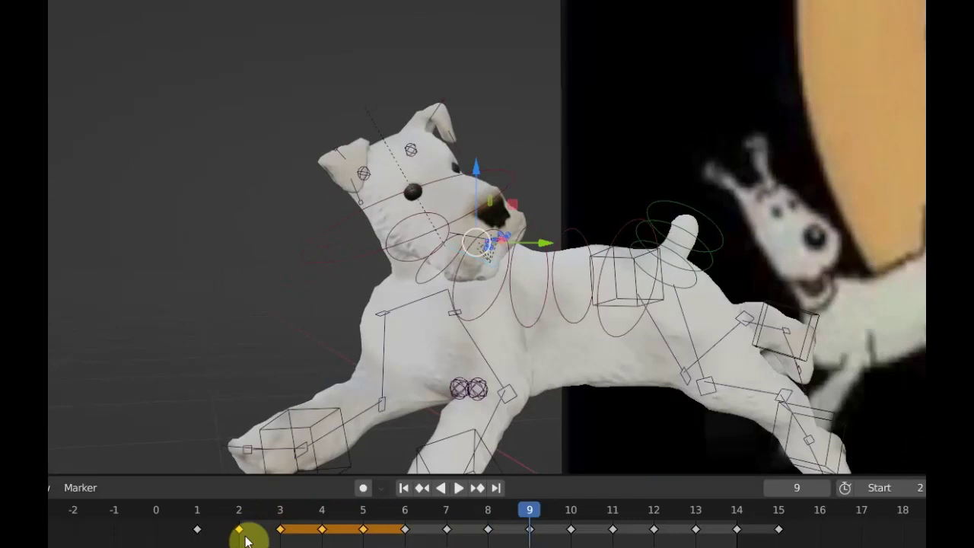
left_click(236, 526)
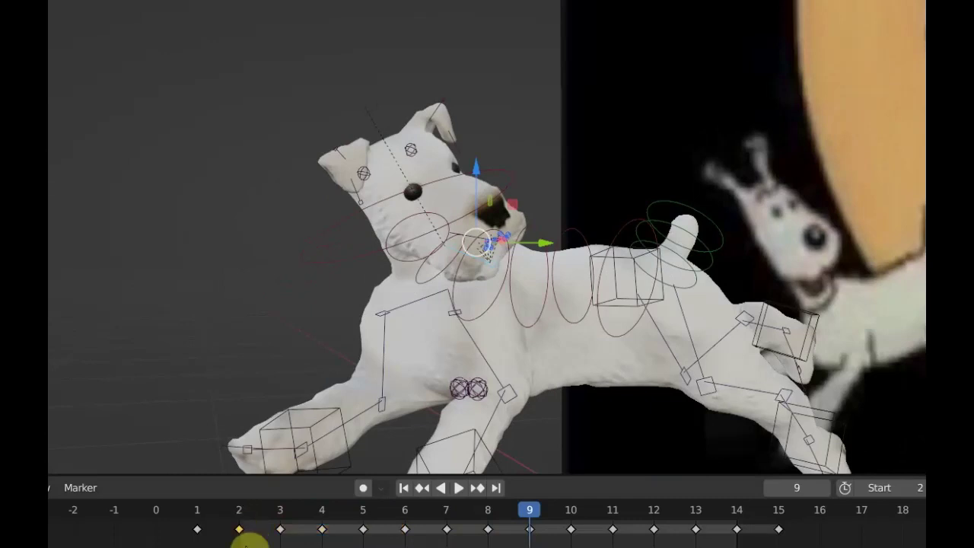
left_click_drag(239, 529, 525, 529)
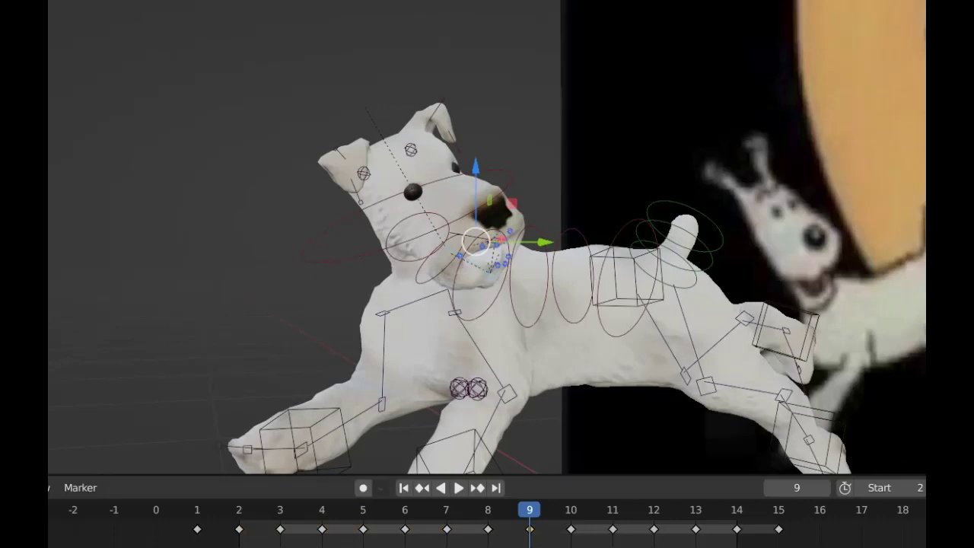
left_click(405, 529)
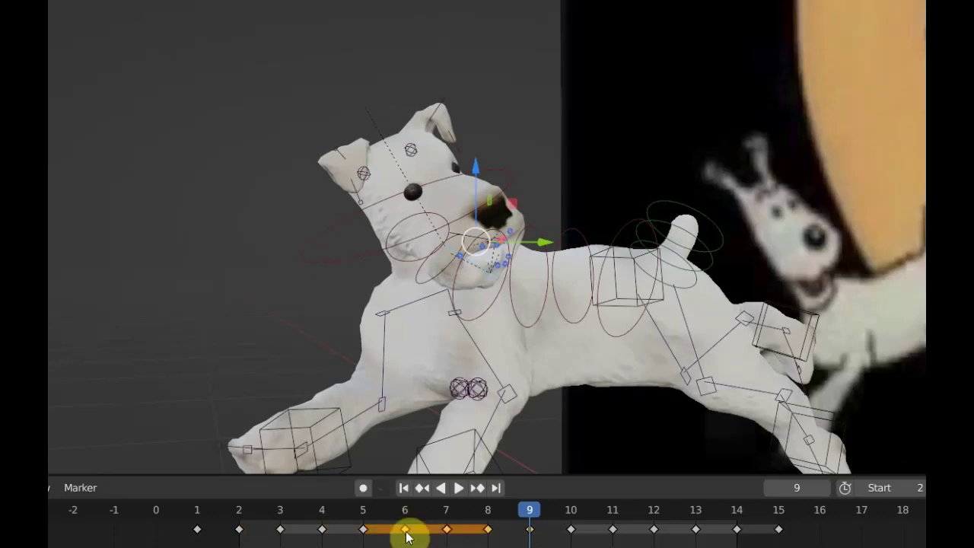
mouse_move(407, 538)
left_mouse_down()
mouse_move(253, 523)
mouse_move(266, 515)
left_mouse_up()
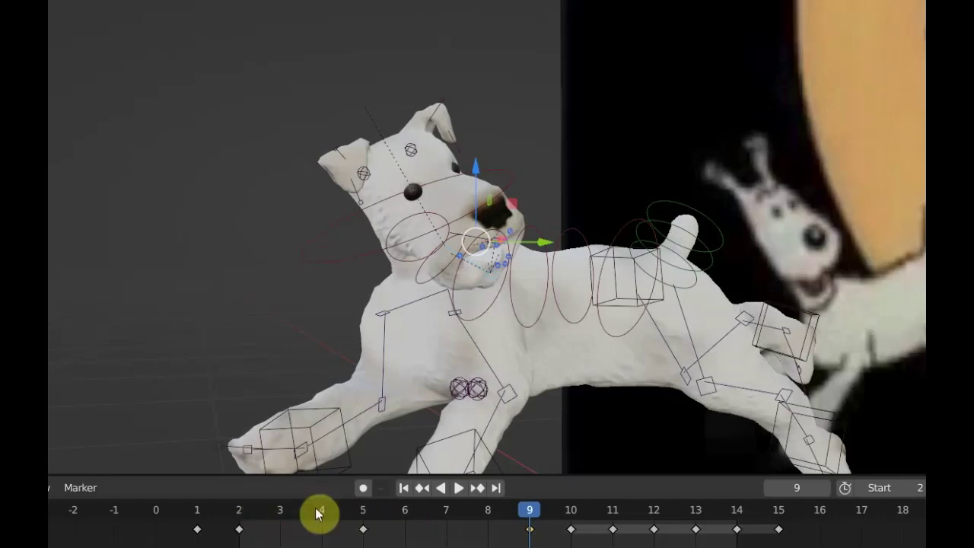
left_click(255, 509)
key("space")
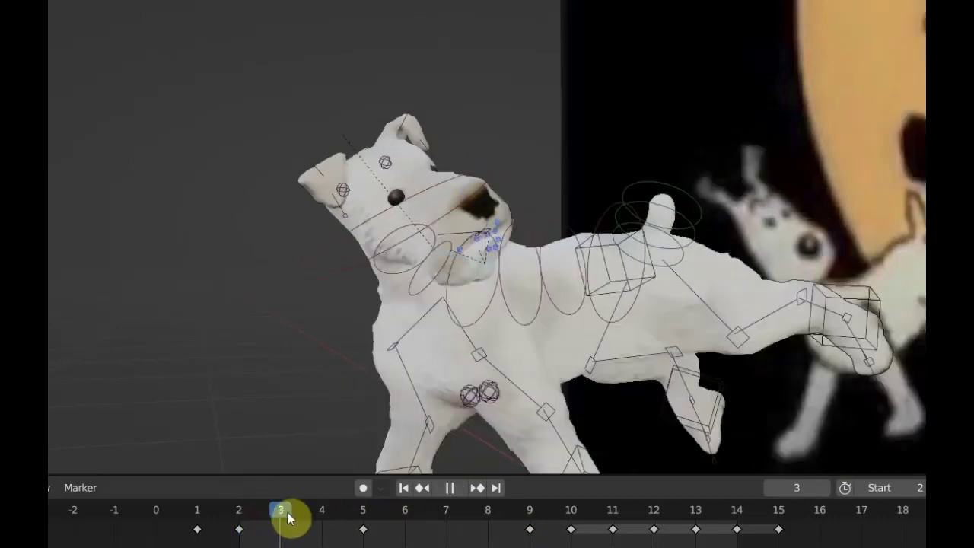
- Scrub through the cycle and delete the jaw keys at frames 10, 11 and 12
mouse_move(319, 520)
left_mouse_down()
mouse_move(489, 519)
mouse_move(717, 541)
left_mouse_up()
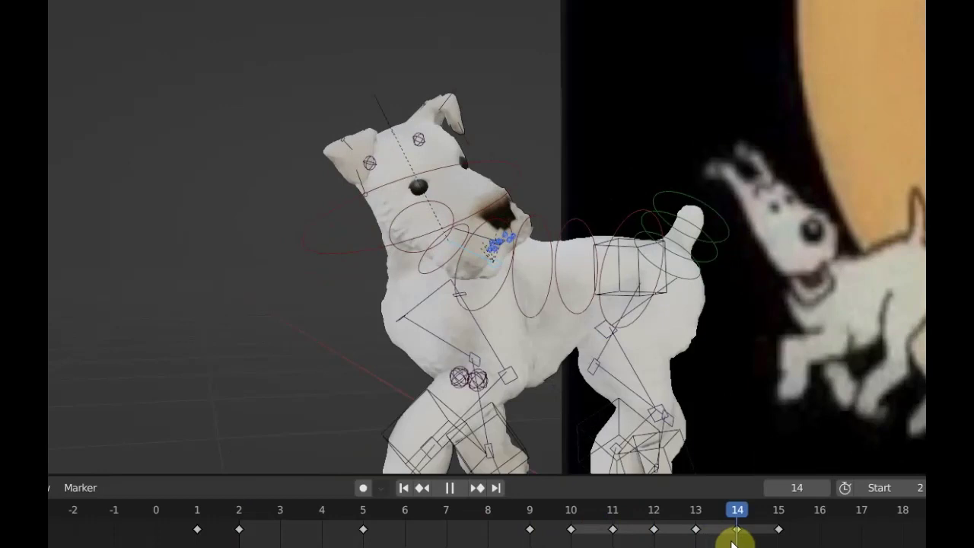
mouse_move(733, 542)
left_mouse_down()
mouse_move(761, 543)
mouse_move(695, 533)
left_mouse_up()
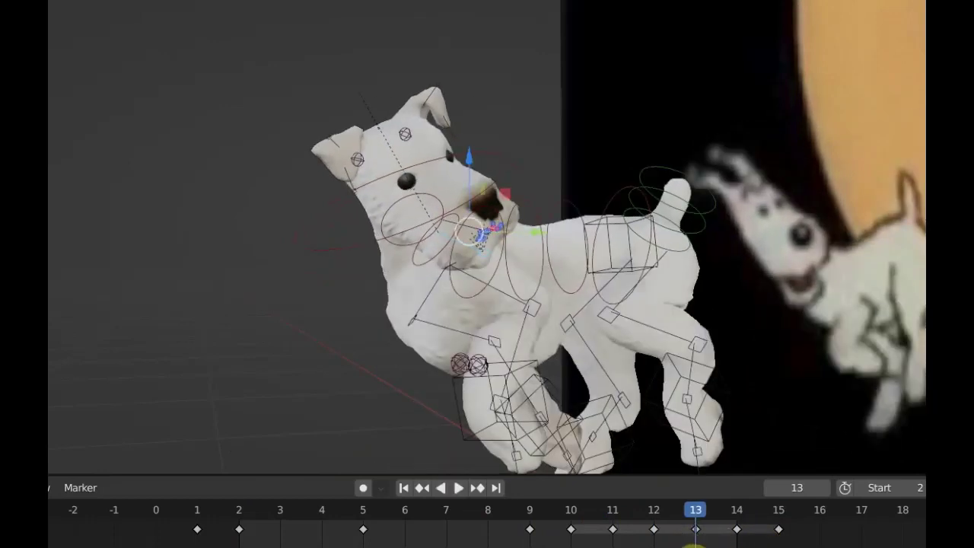
left_click_drag(663, 536, 580, 527)
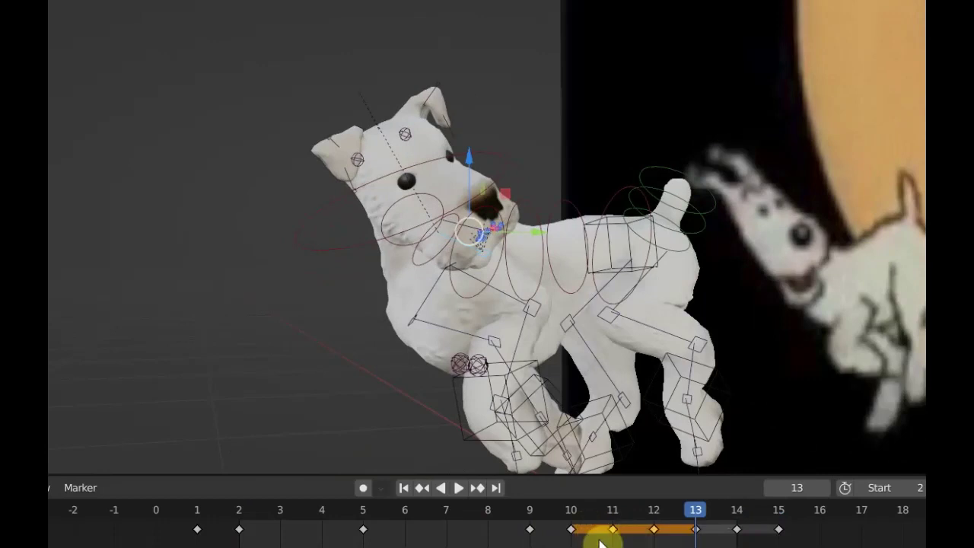
key("Delete")
left_click(570, 510)
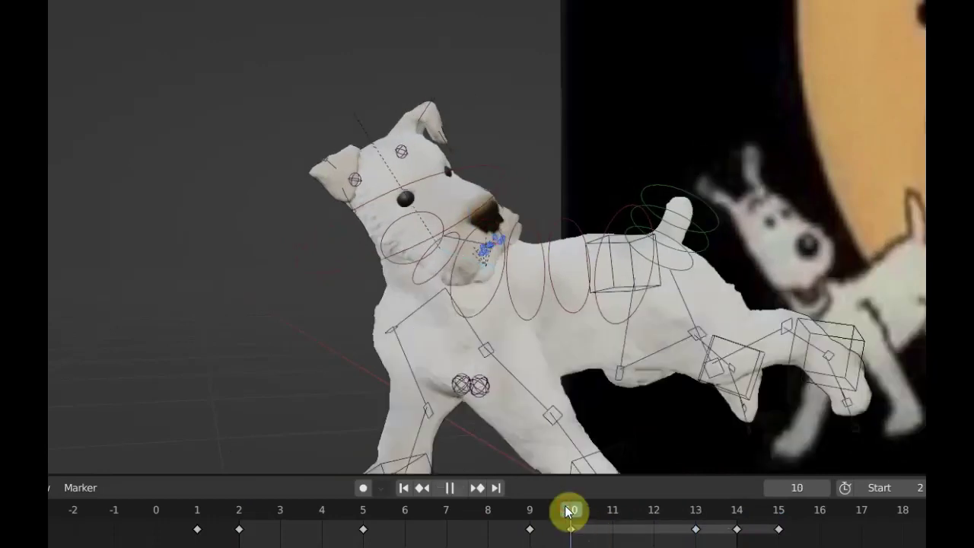
left_click(569, 528)
key("Delete")
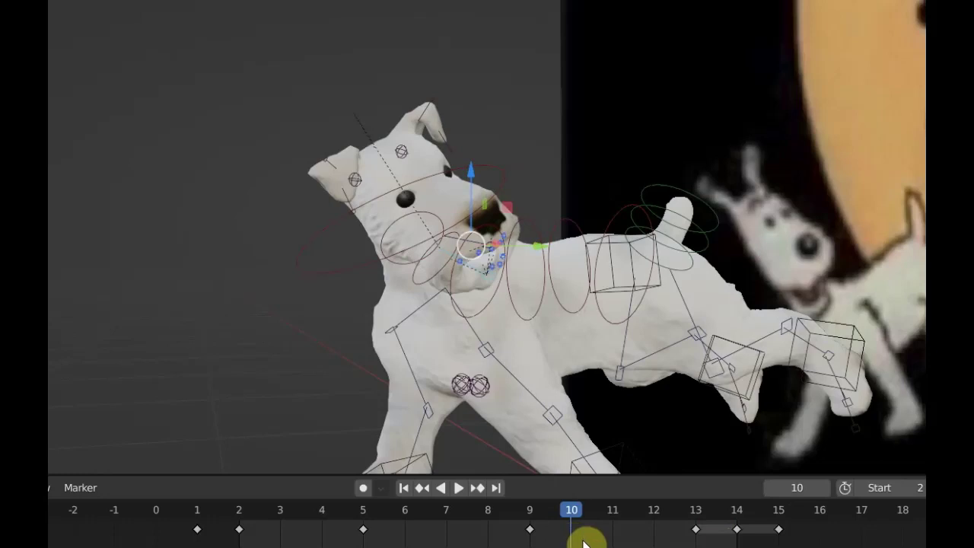
- Select the frame 14 and 15 keys and play the animation to check the jaw
left_click(735, 528)
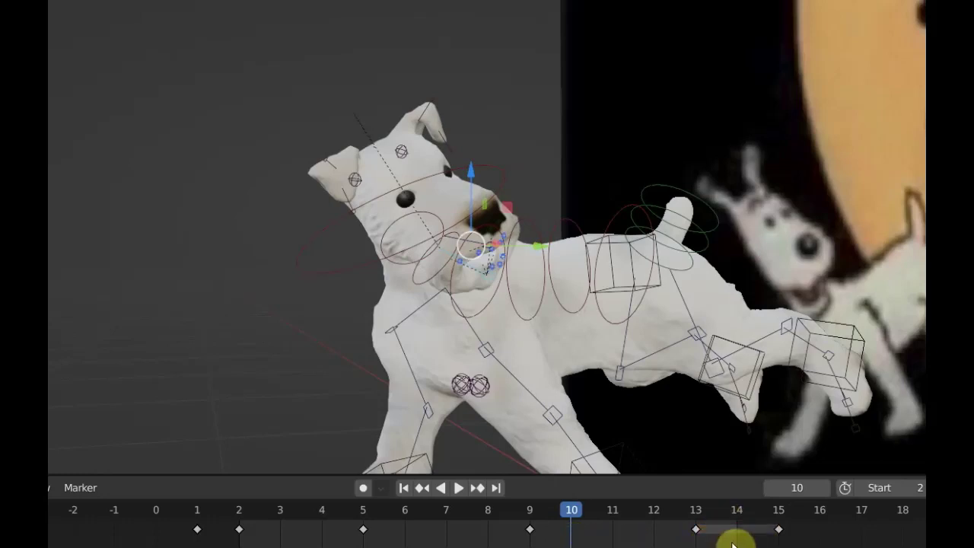
left_click_drag(778, 529, 645, 511)
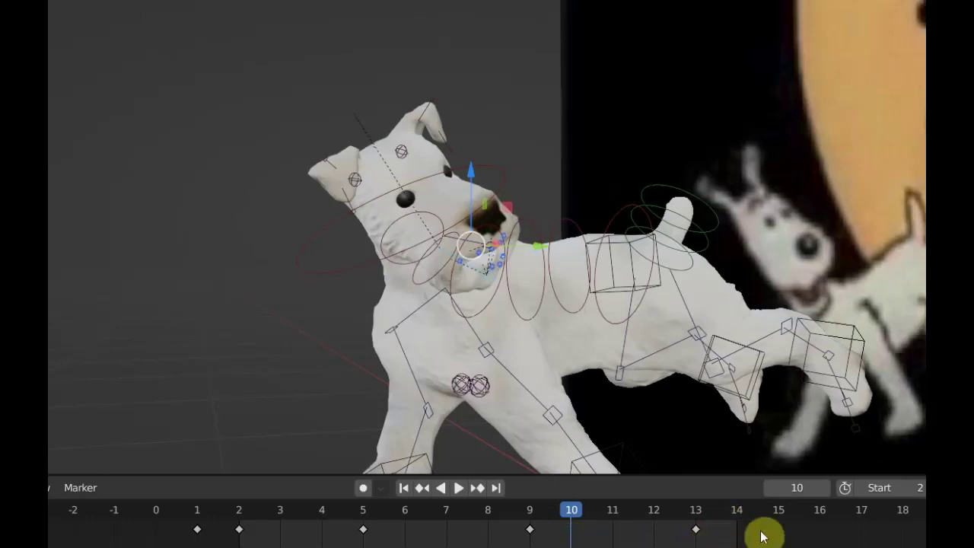
key("space")
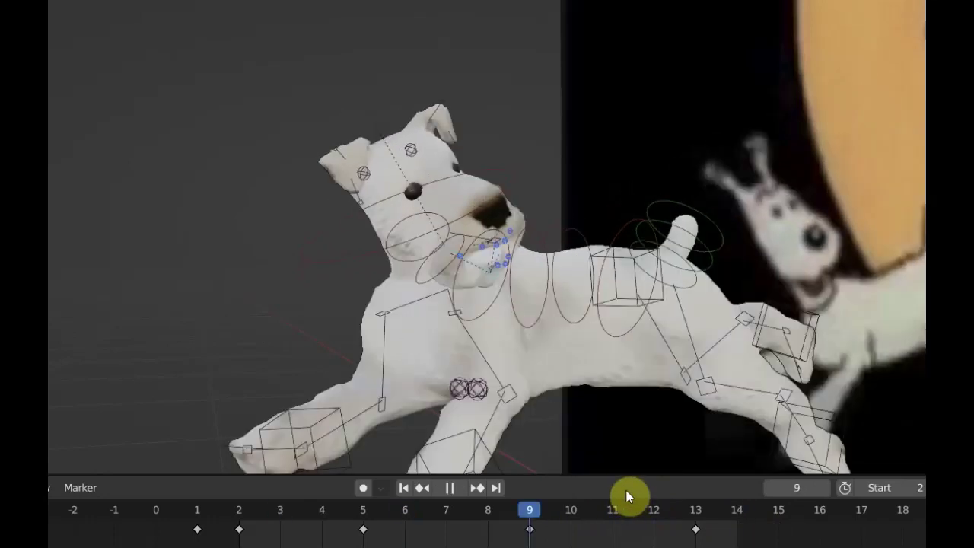
scroll(679, 416, "up", 3)
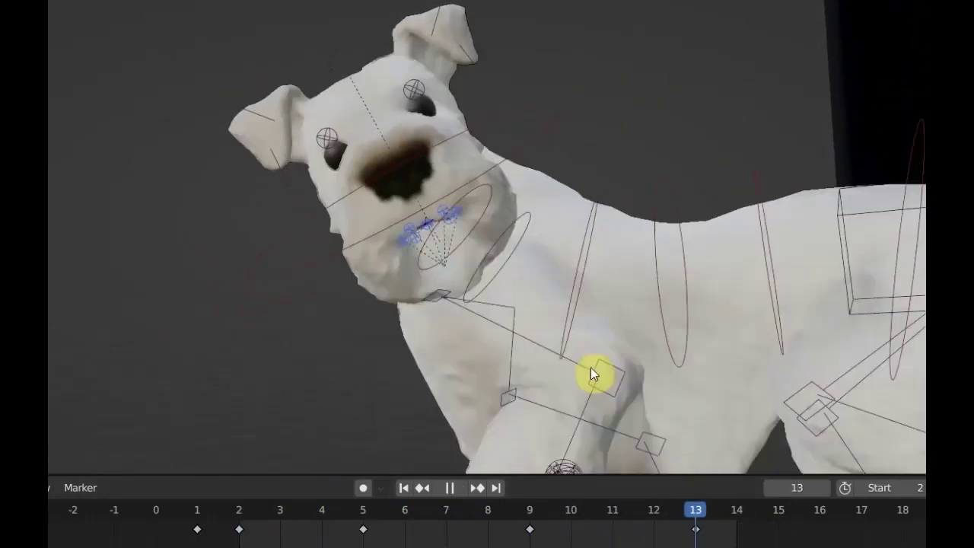
key("space")
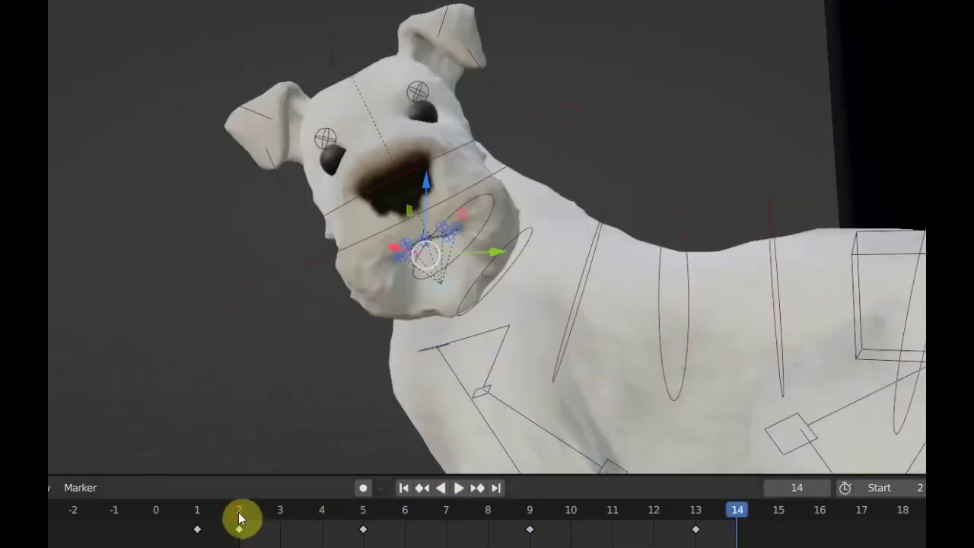
- Replay from frame 2, toggling the rig overlays off and on to view the bare mesh
left_click(239, 517)
key("space")
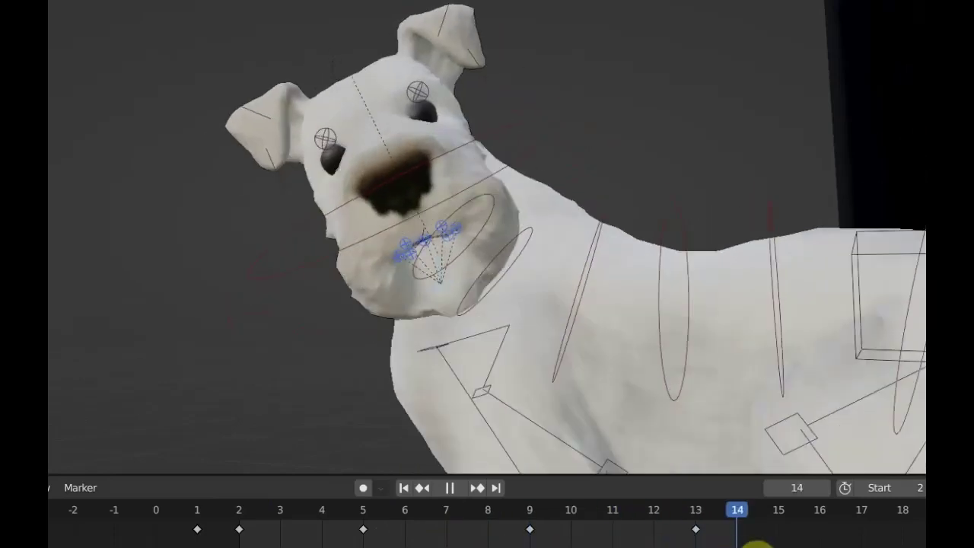
key("space")
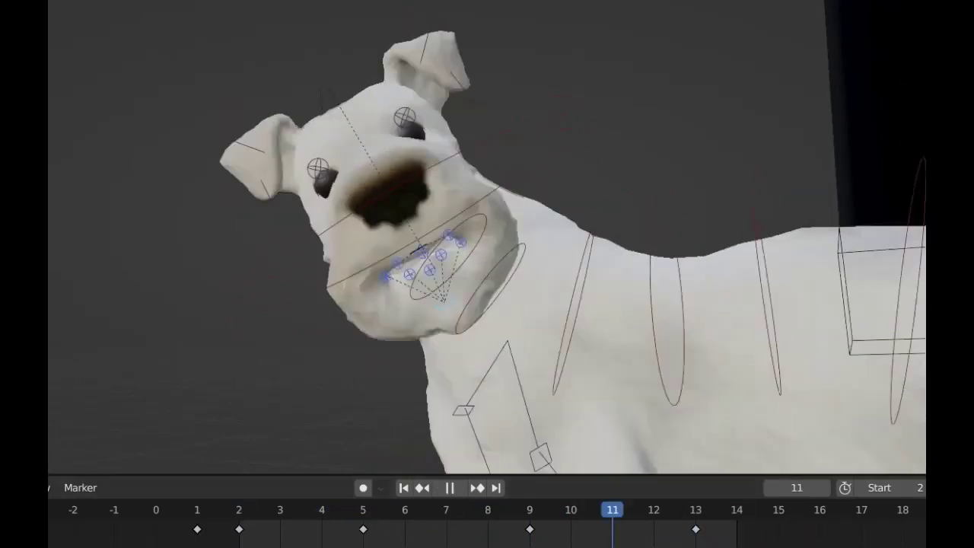
key("shift+alt+z")
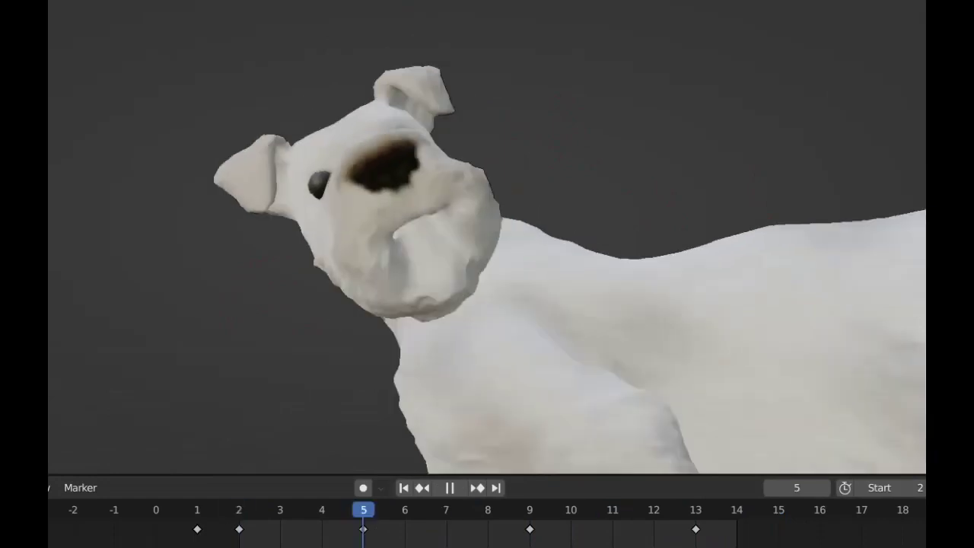
key("space")
key("shift+alt+z")
scroll(584, 292, "down", 4)
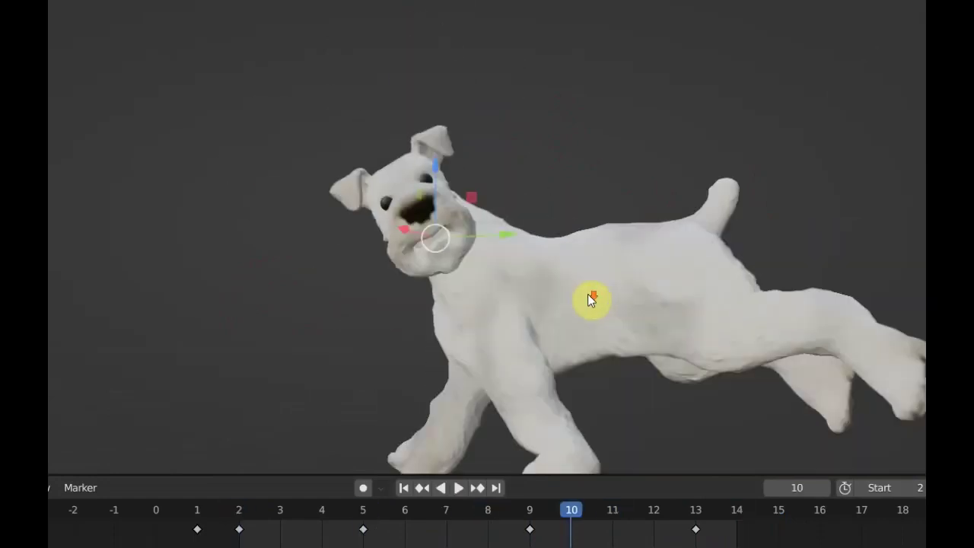
- Play briefly with overlays hidden, then restore overlays and unhide the reference and armature
scroll(587, 294, "down", 3)
key("shift+alt+z")
key("space")
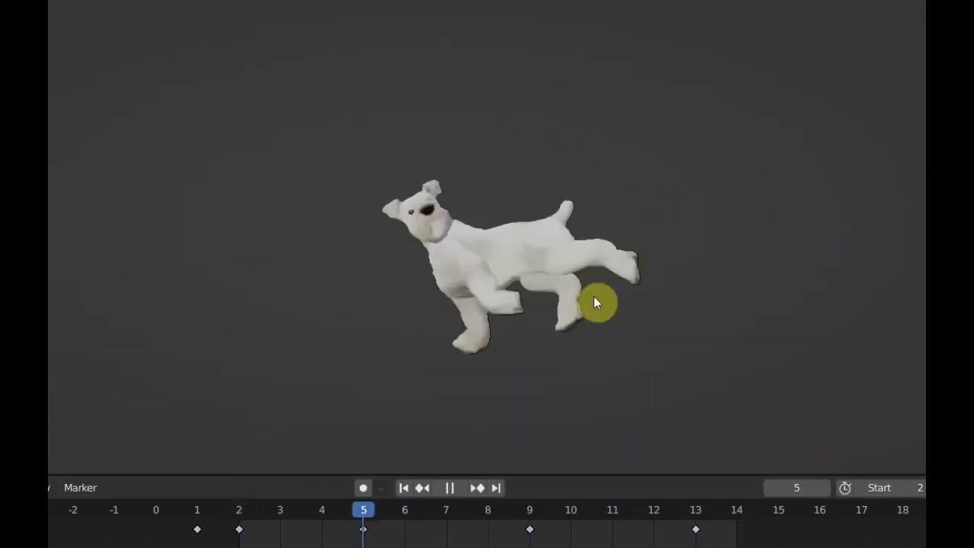
key("space")
key("shift+alt+z")
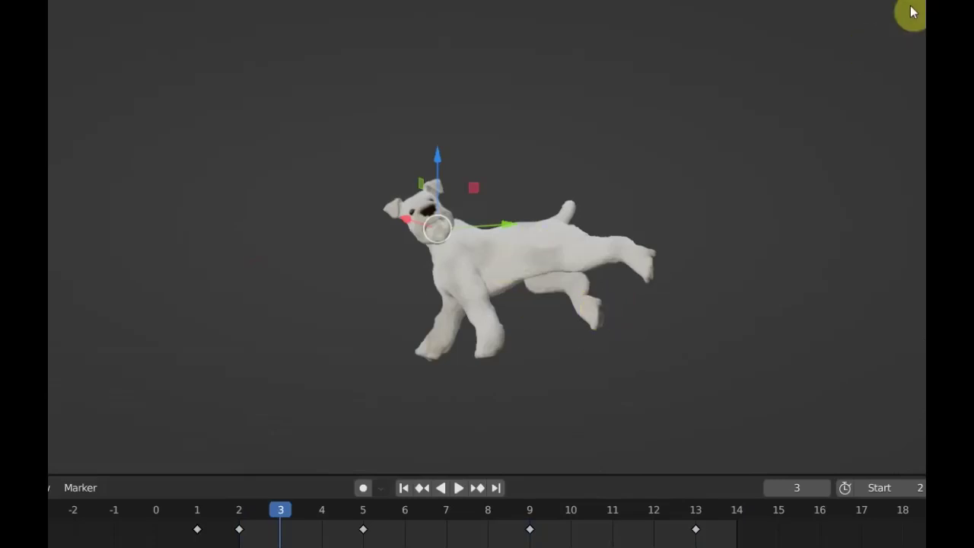
key("alt+h")
scroll(544, 279, "up", 2)
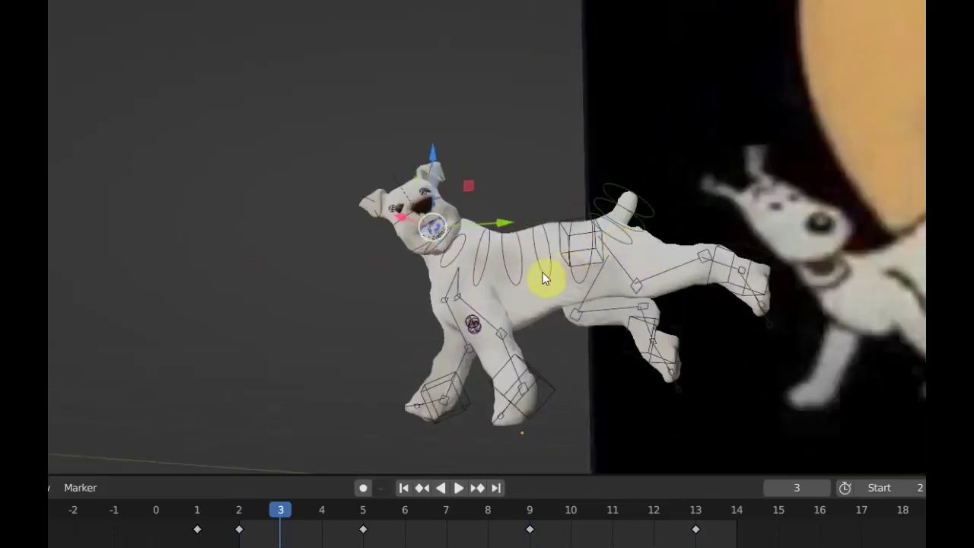
- Select all body bones starting from the chest spine bone and play the cycle from frame 2
left_click(505, 261)
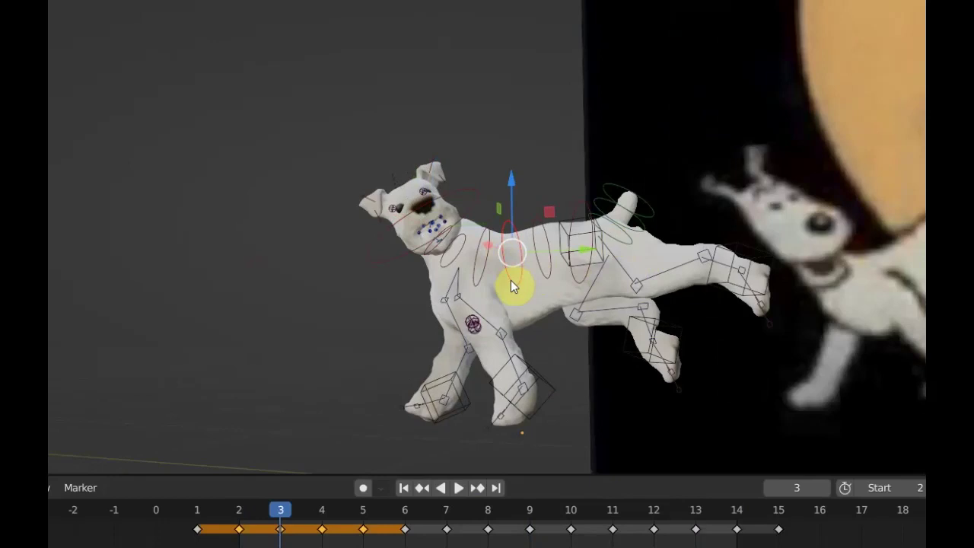
key("a")
key("space")
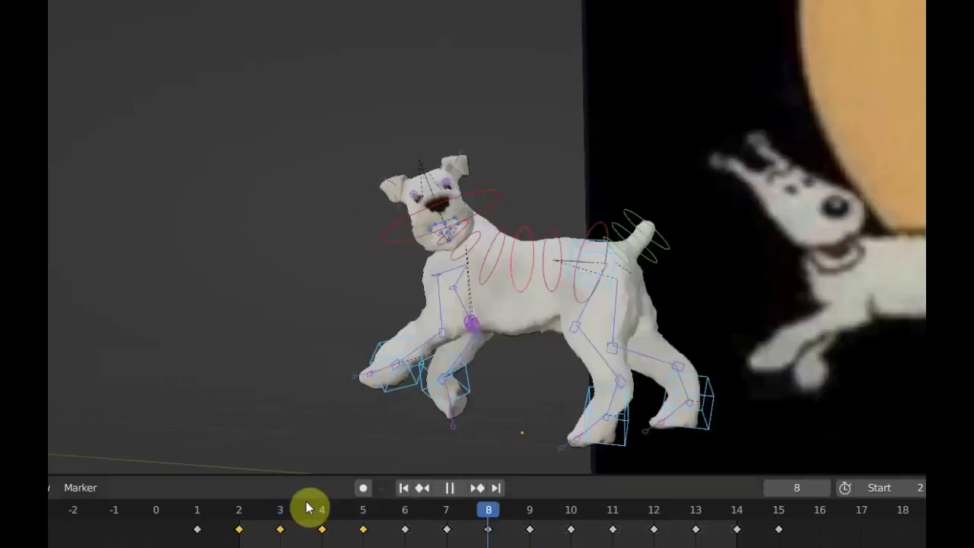
key("space")
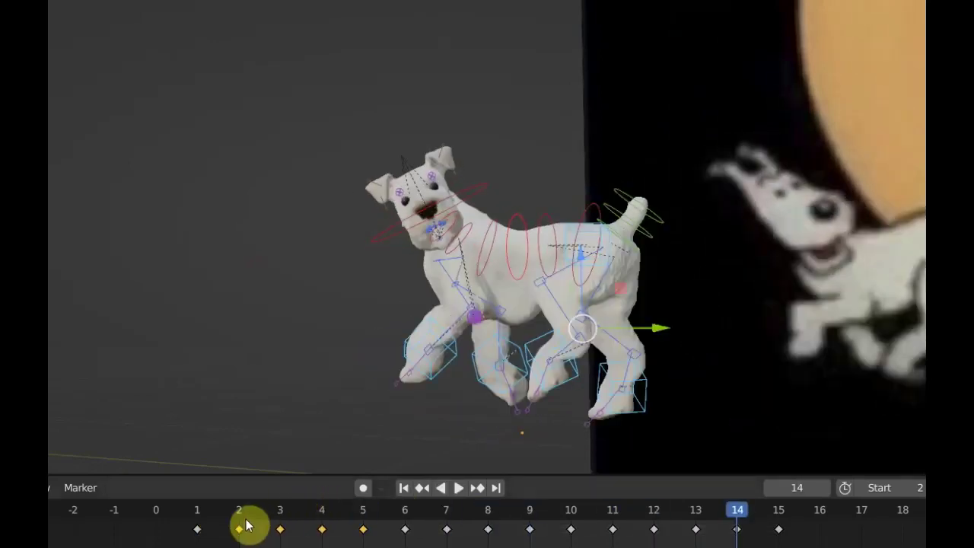
left_click(241, 519)
key("space")
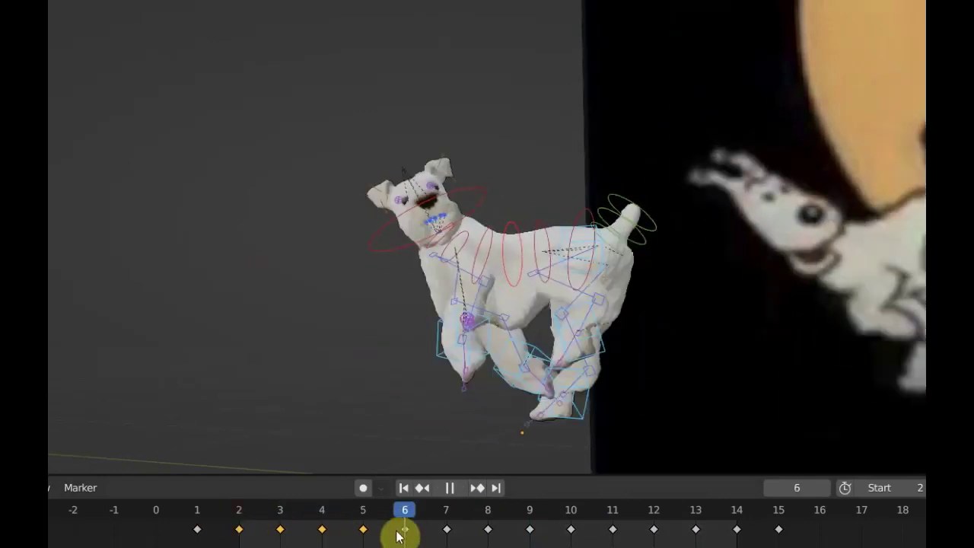
- Scrub frames 3 to 5, adjust the body key at frame 5, and view the dog head-on
mouse_move(408, 538)
left_mouse_down()
mouse_move(297, 533)
mouse_move(359, 541)
mouse_move(318, 530)
left_mouse_up()
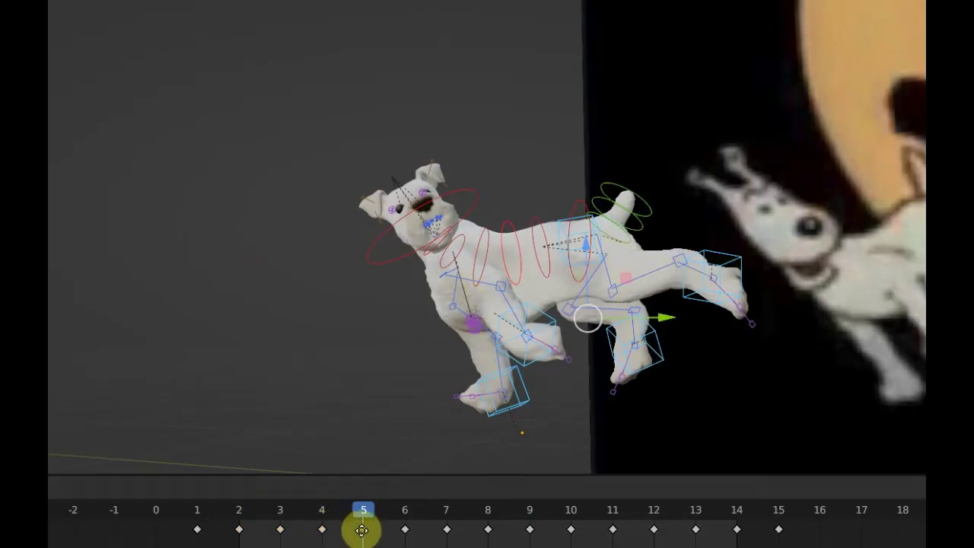
left_click_drag(364, 531, 380, 544)
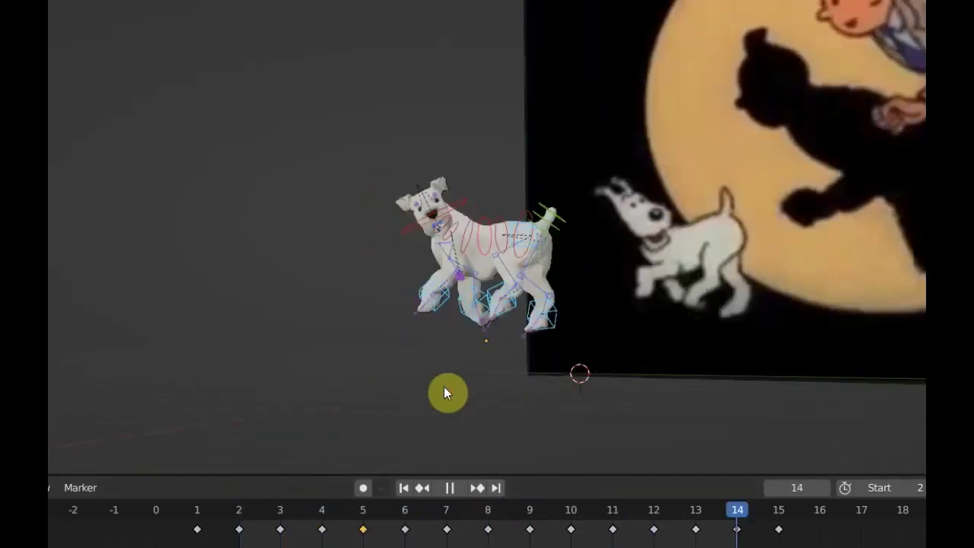
mouse_move(522, 383)
middle_mouse_down()
mouse_move(760, 386)
mouse_move(650, 358)
mouse_move(520, 371)
middle_mouse_up()
scroll(506, 358, "up", 2)
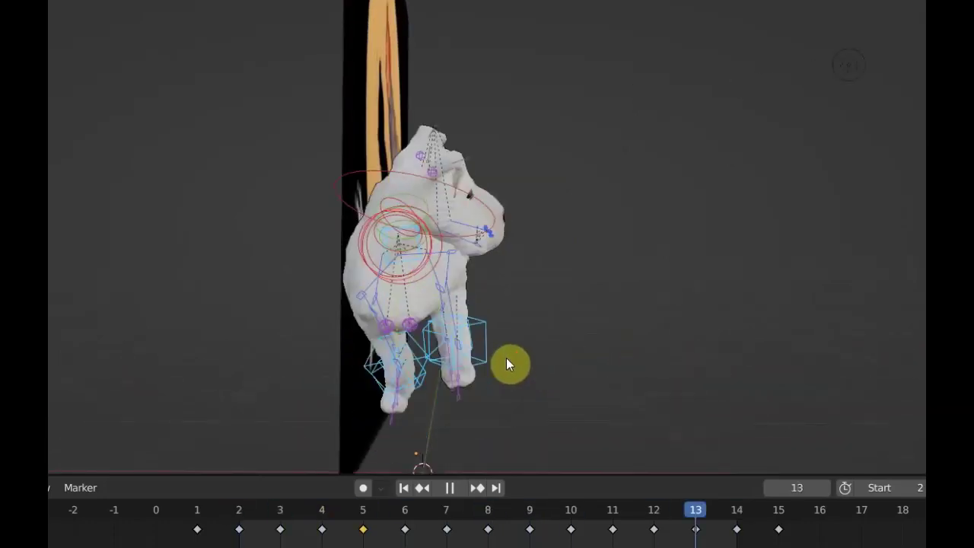
- Stop playback, return to frame 2 and switch to an orthographic front view of the dog
left_click(418, 444)
key("space")
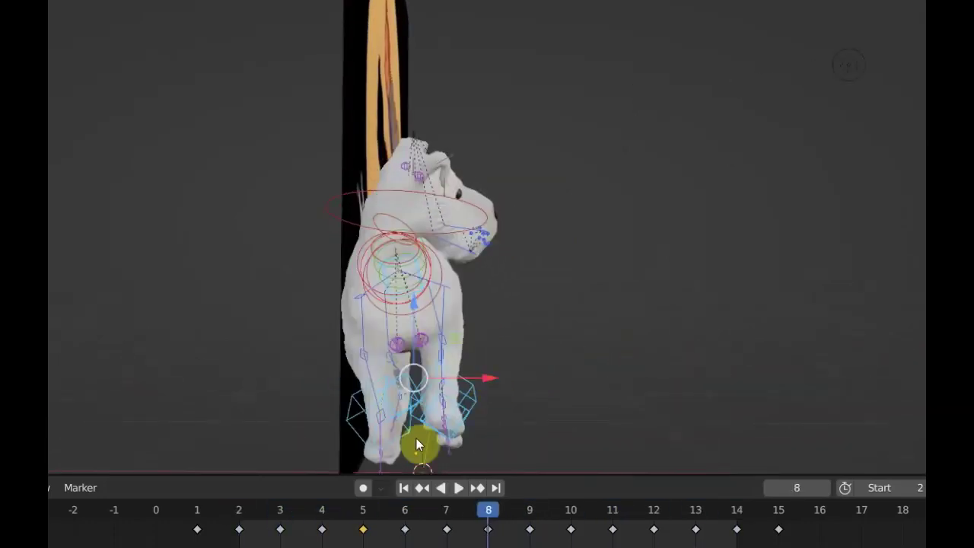
mouse_move(499, 510)
left_mouse_down()
mouse_move(434, 522)
mouse_move(226, 524)
mouse_move(322, 533)
mouse_move(257, 531)
left_mouse_up()
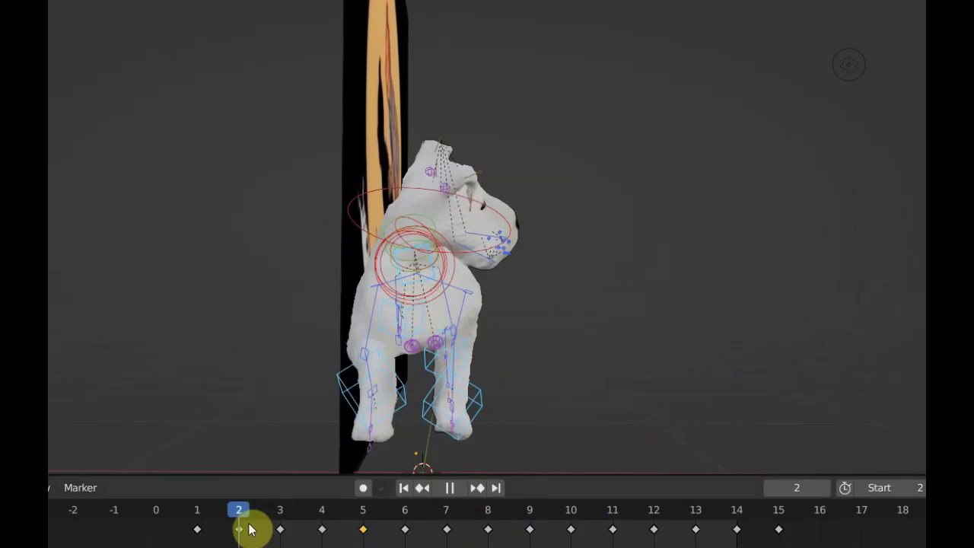
mouse_move(509, 374)
middle_mouse_down()
mouse_move(530, 366)
mouse_move(370, 386)
mouse_move(535, 287)
middle_mouse_up()
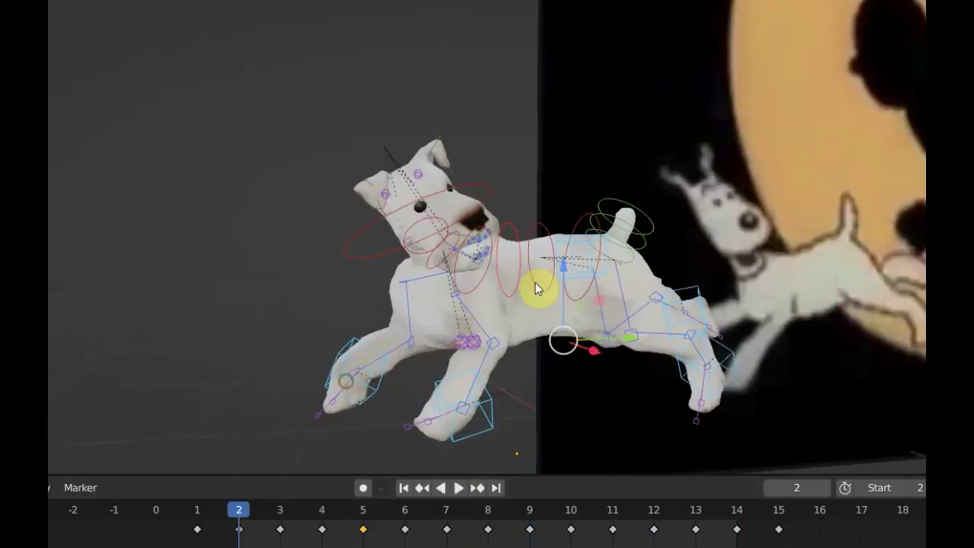
left_click(567, 243)
middle_click_drag(711, 266, 837, 250)
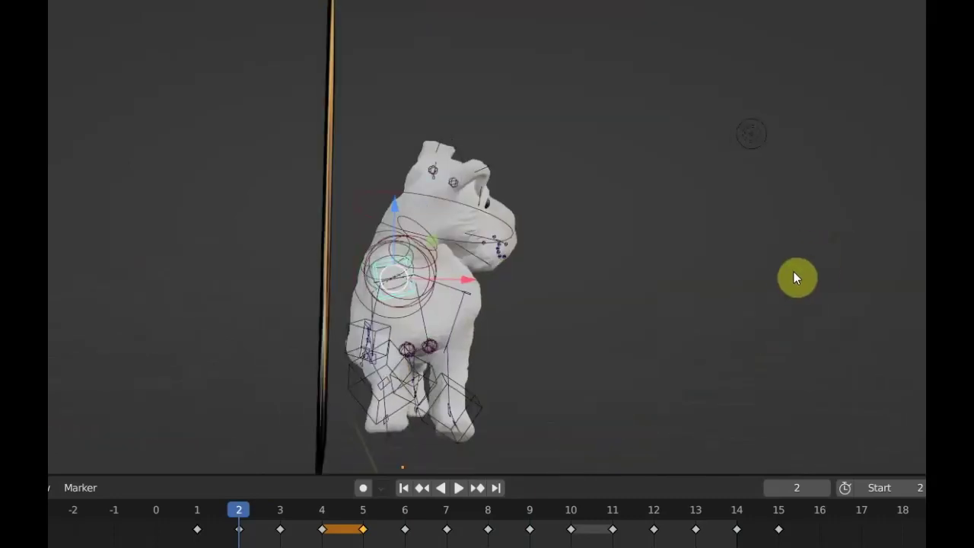
key("KP_1")
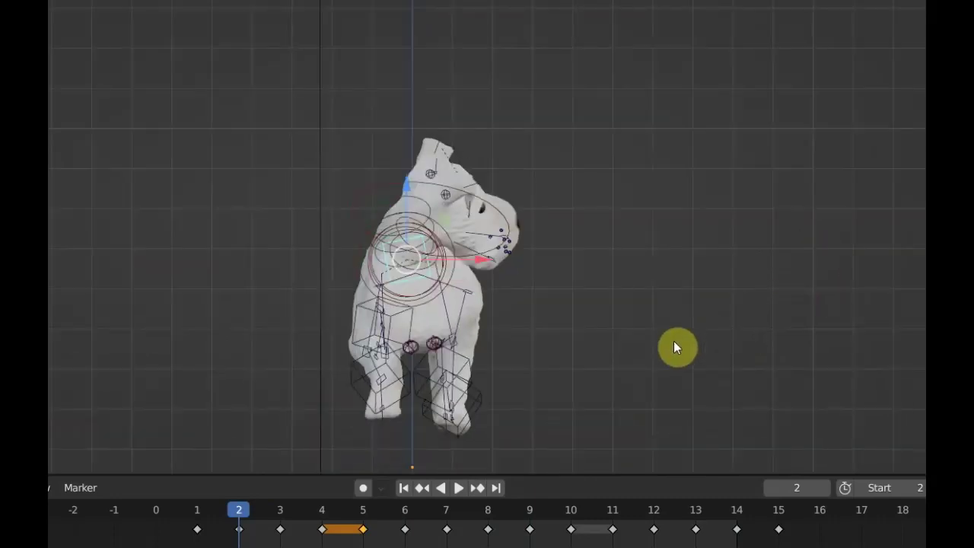
- Tilt the body bone -8.78° and key Location & Rotation on all bones
left_click(659, 296)
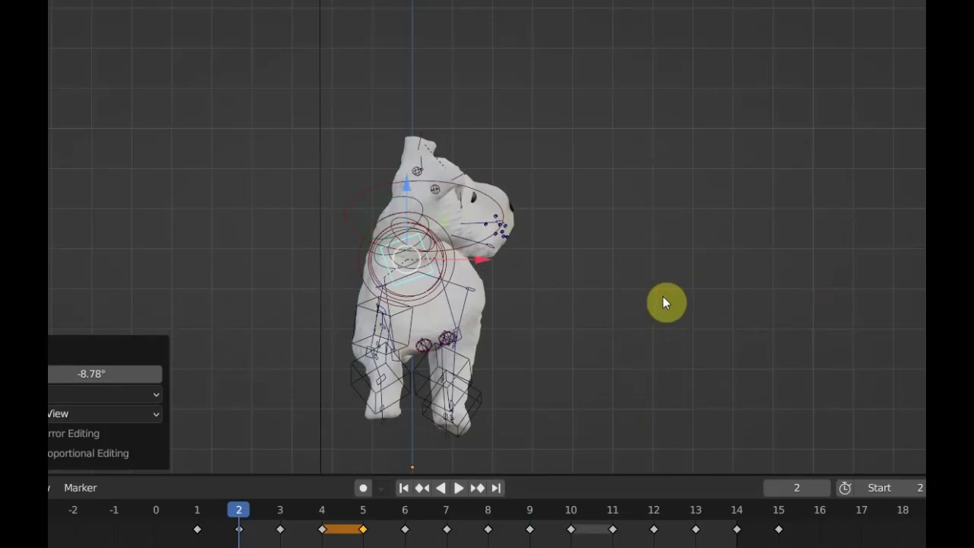
key("i")
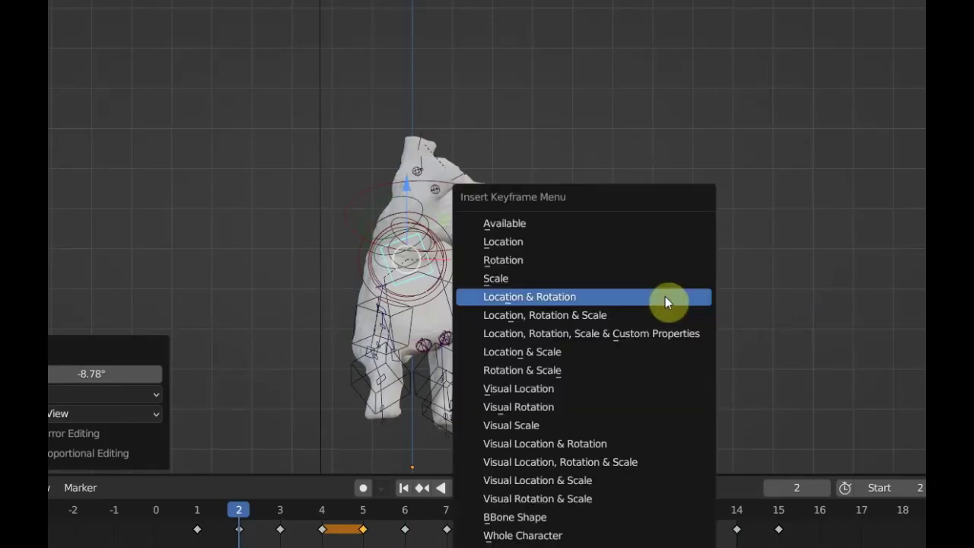
key("Escape")
key("a")
key("i")
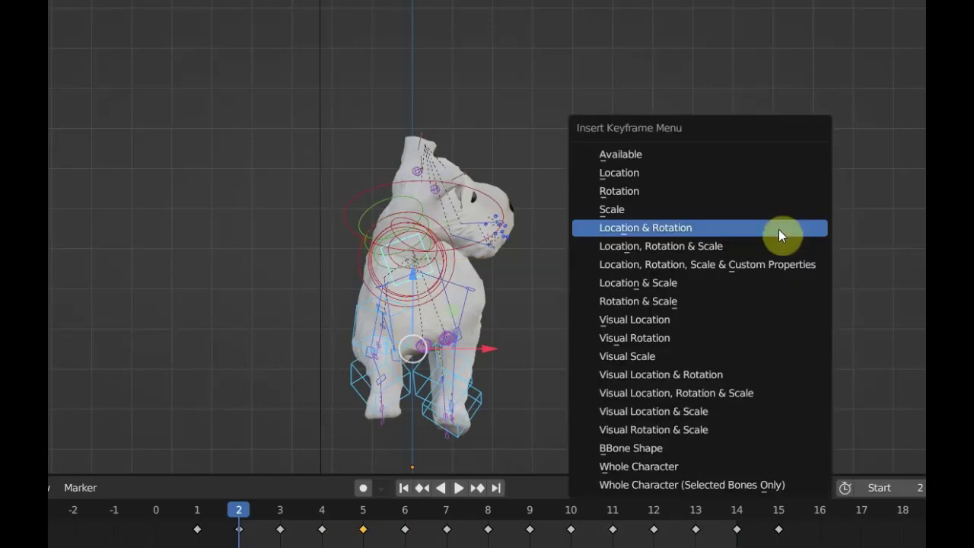
left_click(767, 235)
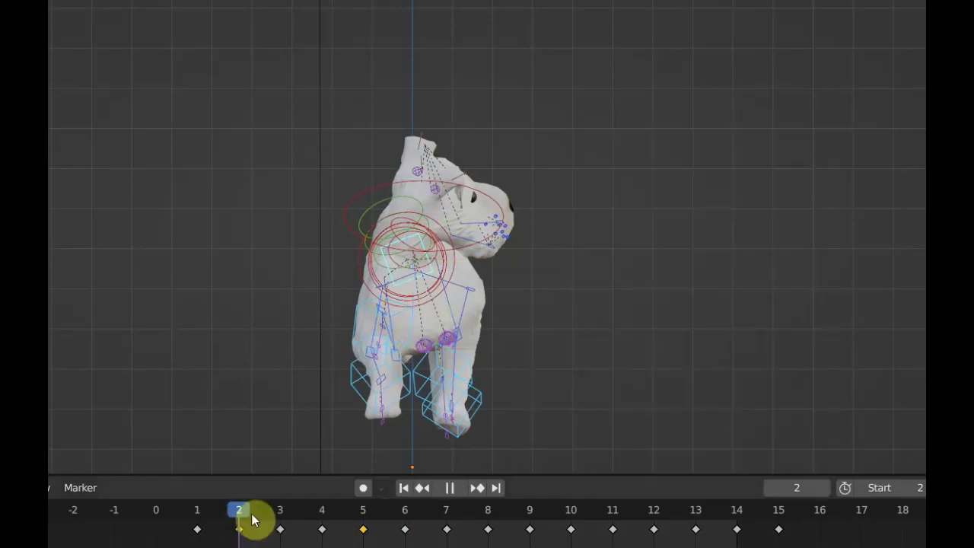
- Step through frames 4–12, then at frame 14 tilt the body -6.71° and key all bones
left_click_drag(253, 519, 308, 529)
left_click_drag(365, 536, 553, 541)
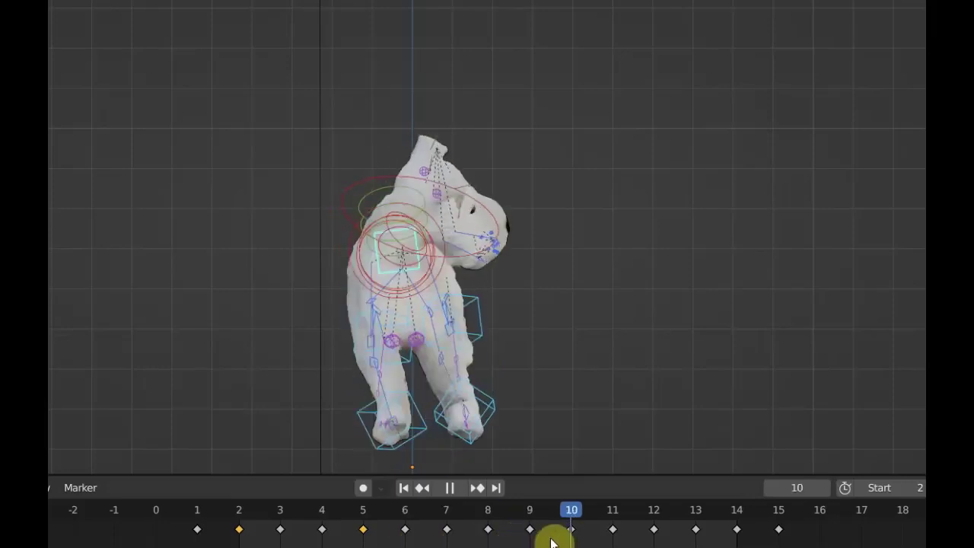
mouse_move(611, 542)
left_mouse_down()
mouse_move(746, 543)
mouse_move(712, 545)
mouse_move(728, 543)
left_mouse_up()
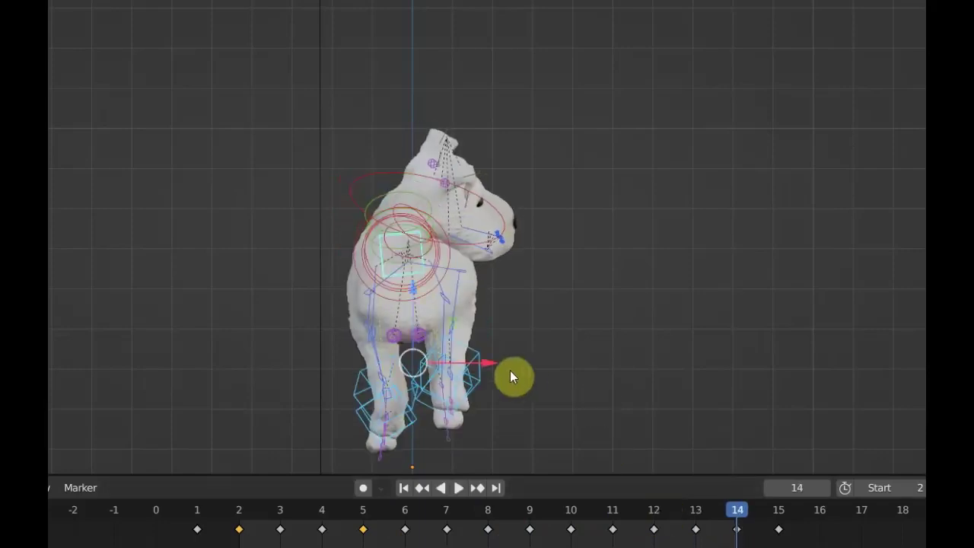
left_click(387, 237)
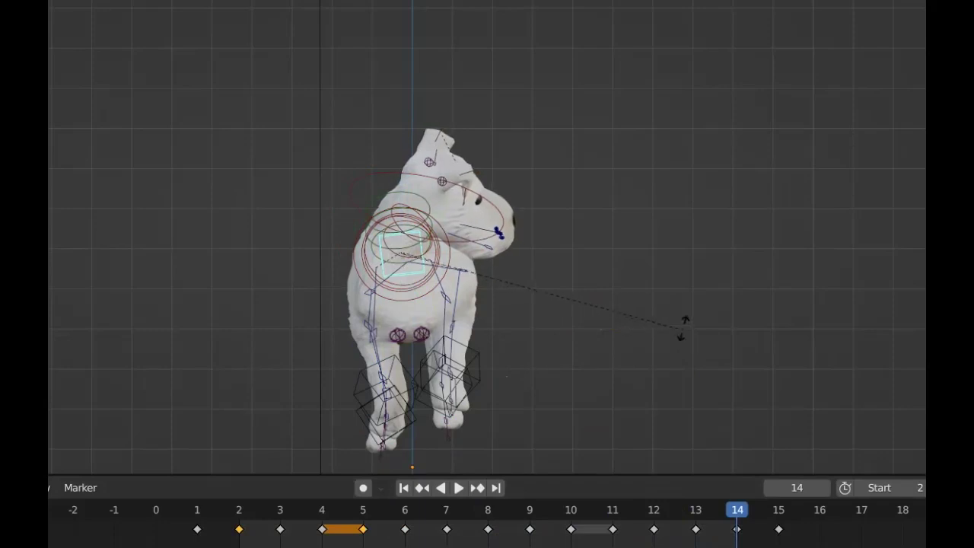
left_click(635, 304)
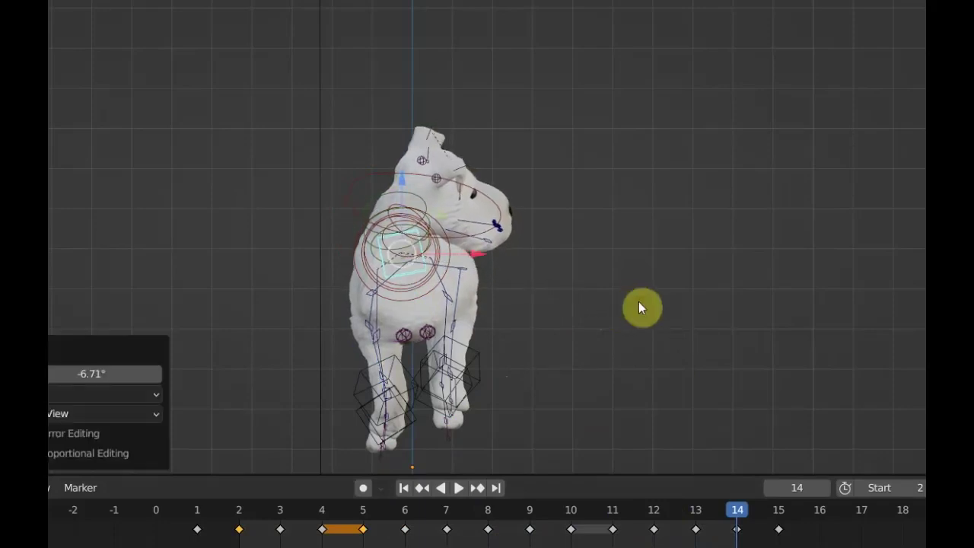
key("a")
key("i")
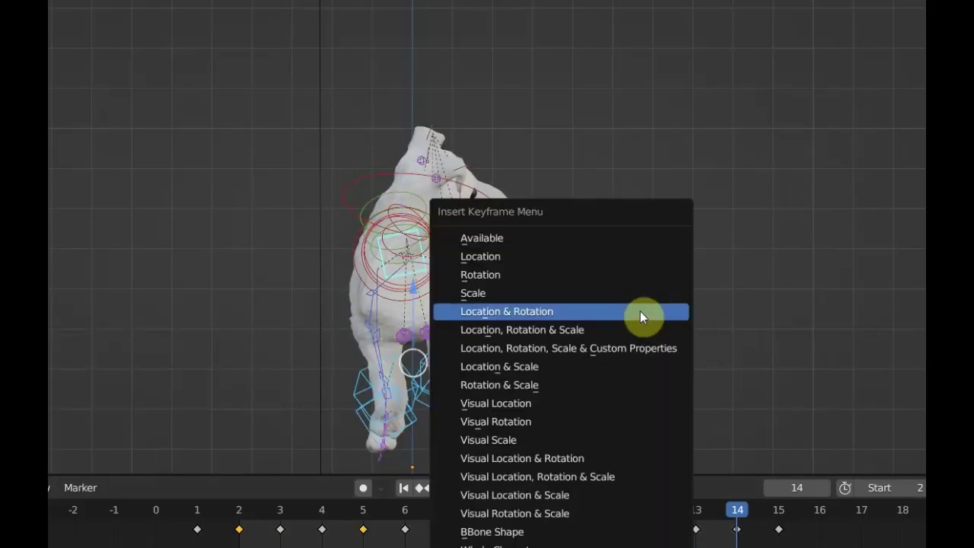
left_click(640, 311)
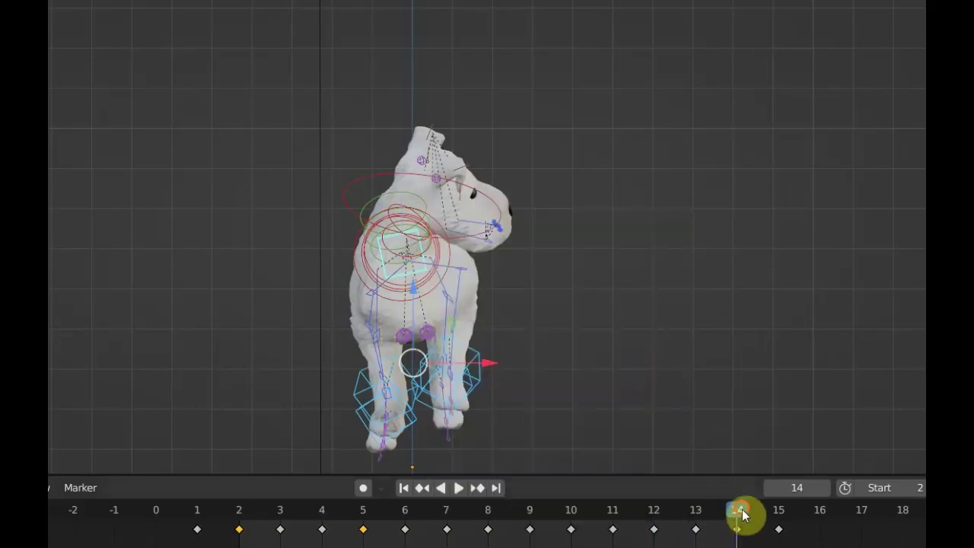
- Remove the keyframe at frame 15 so the cycle ends on frame 14
left_click_drag(766, 523, 776, 529)
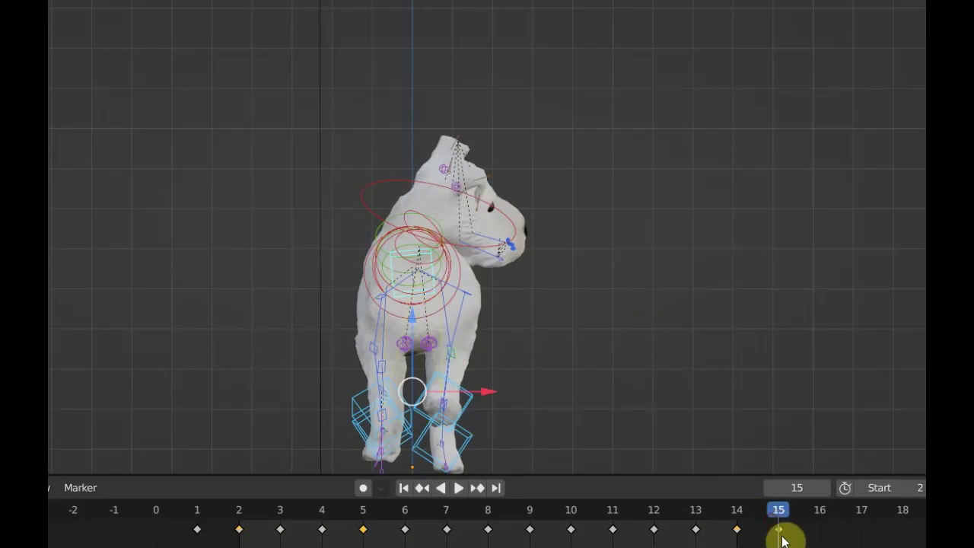
key("ctrl+z")
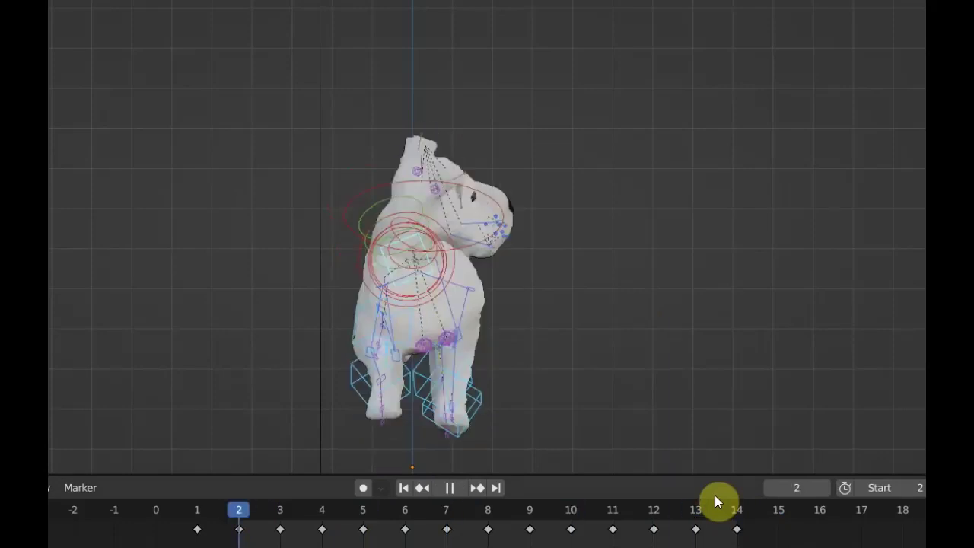
mouse_move(707, 368)
middle_mouse_down()
mouse_move(561, 377)
mouse_move(472, 369)
mouse_move(495, 344)
middle_mouse_up()
- Zoom out and pan until the running dog and the entire Tintin reference image are framed together
scroll(539, 293, "down", 2)
scroll(535, 294, "down", 1)
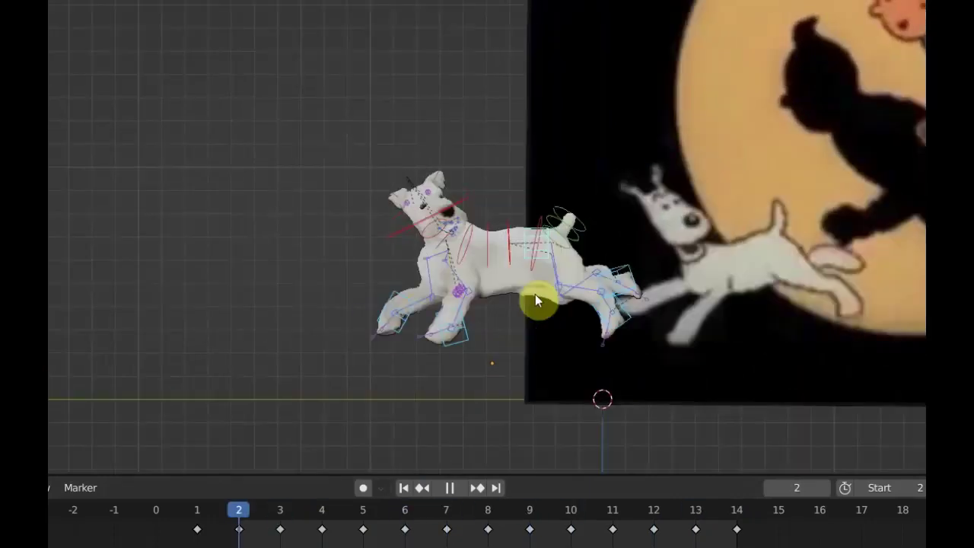
scroll(593, 321, "down", 2)
middle_click_drag(593, 321, 461, 404, "shift")
scroll(466, 417, "up", 2)
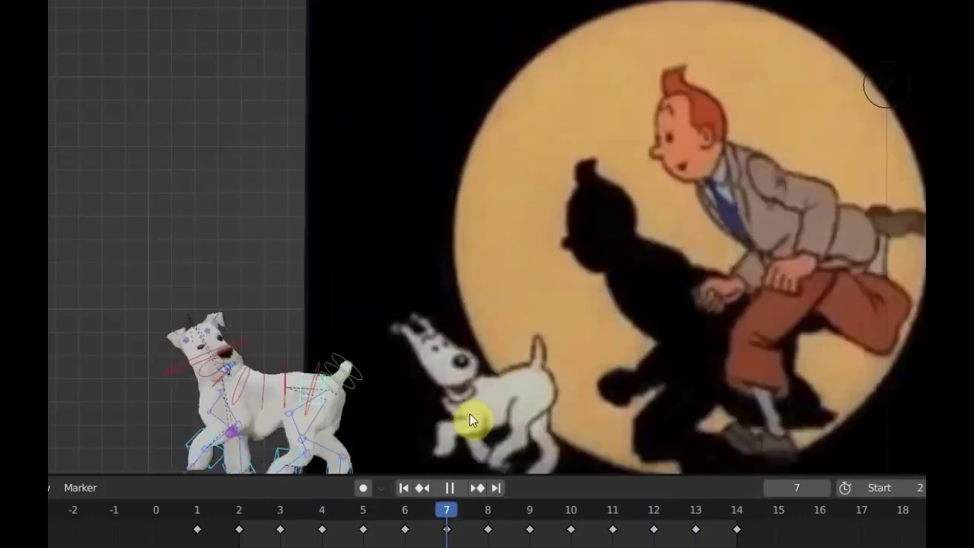
mouse_move(469, 414)
middle_mouse_down("shift")
mouse_move(450, 375)
mouse_move(411, 377)
mouse_move(404, 365)
middle_mouse_up("shift")
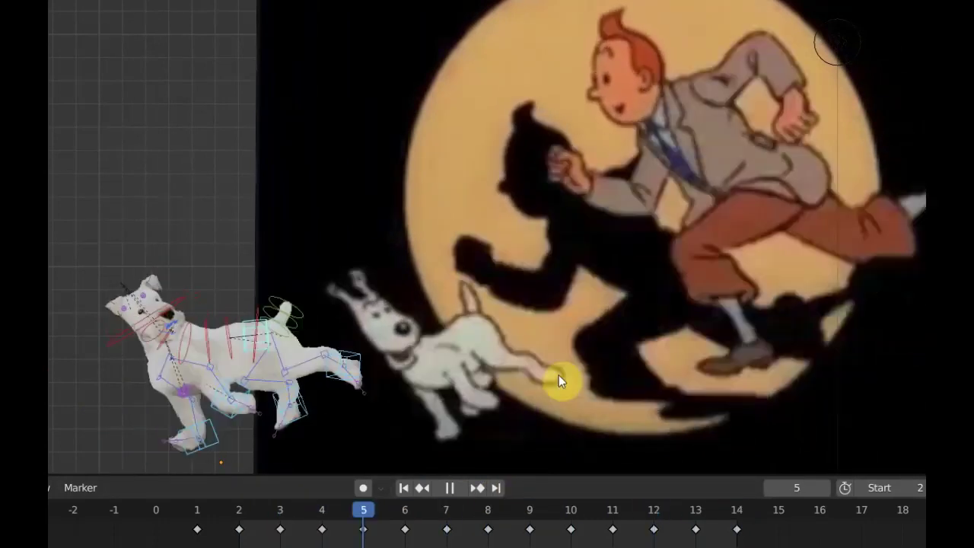
scroll(558, 375, "down", 1)
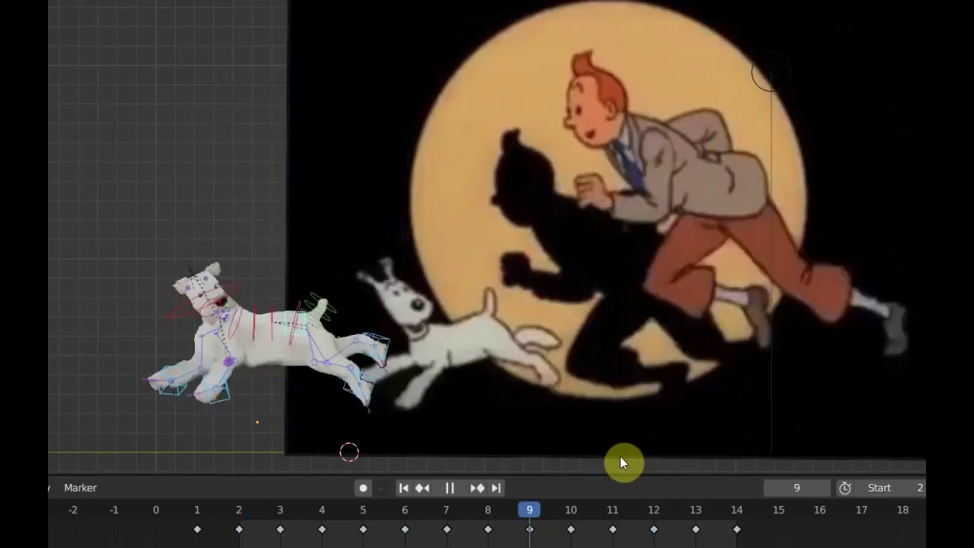
- Move all the dog's bones 0.03798 m along Y, then deselect and reselect every bone
key("g")
key("y")
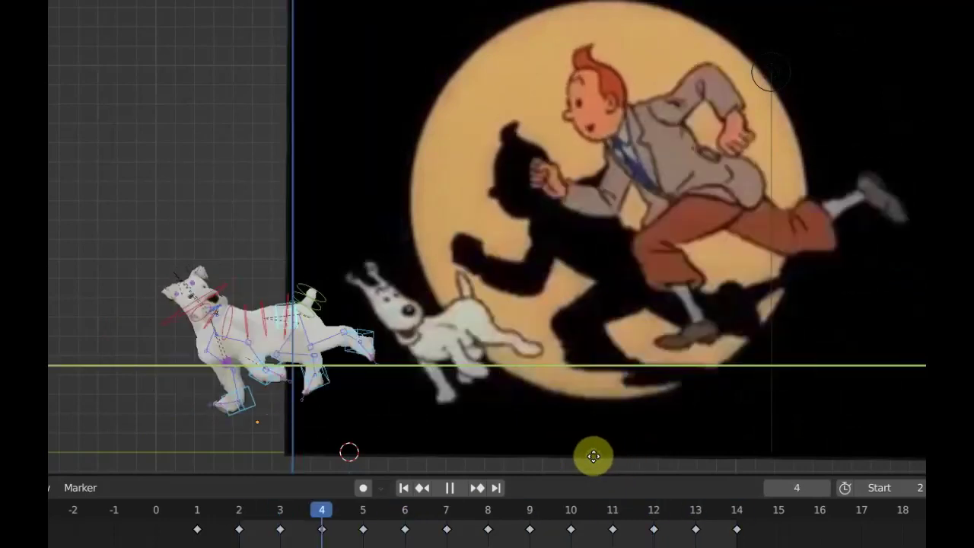
left_click(615, 452)
mouse_move(701, 375)
middle_mouse_down()
mouse_move(685, 388)
mouse_move(699, 384)
middle_mouse_up()
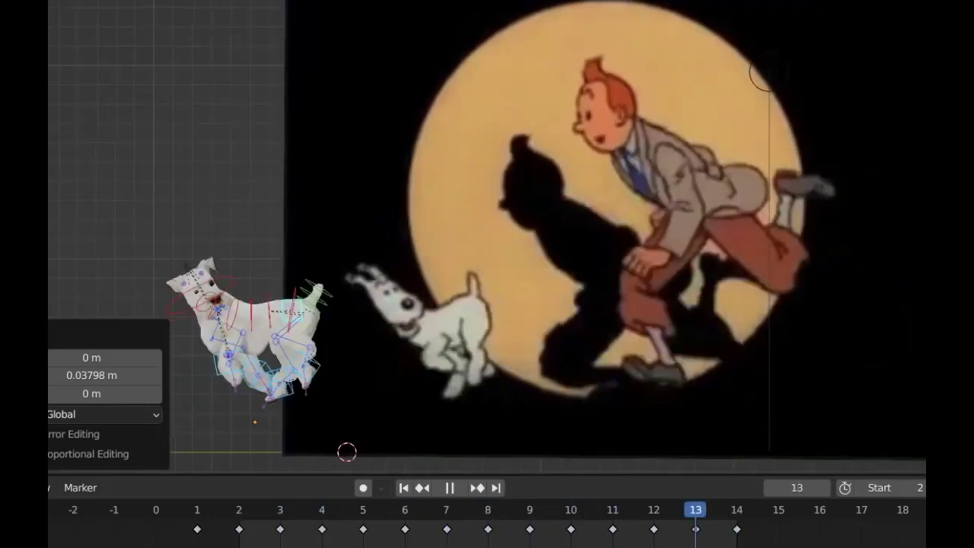
mouse_move(917, 357)
middle_mouse_down()
mouse_move(898, 365)
mouse_move(910, 365)
middle_mouse_up()
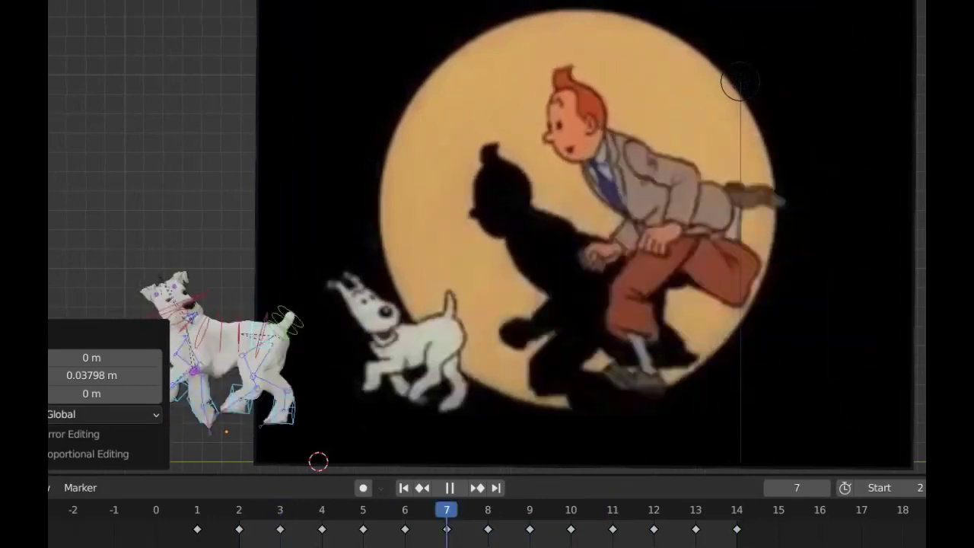
key("alt+a")
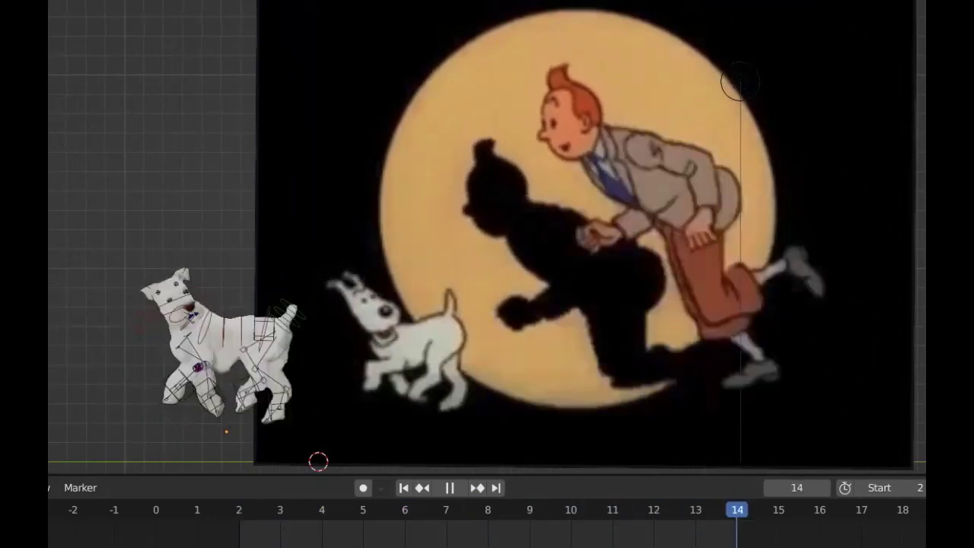
key("a")
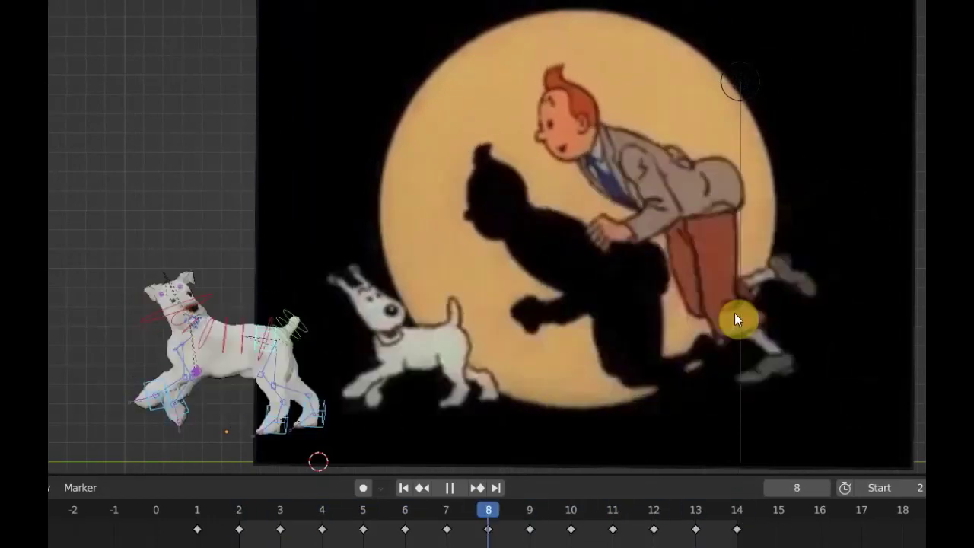
scroll(752, 537, "up", 2)
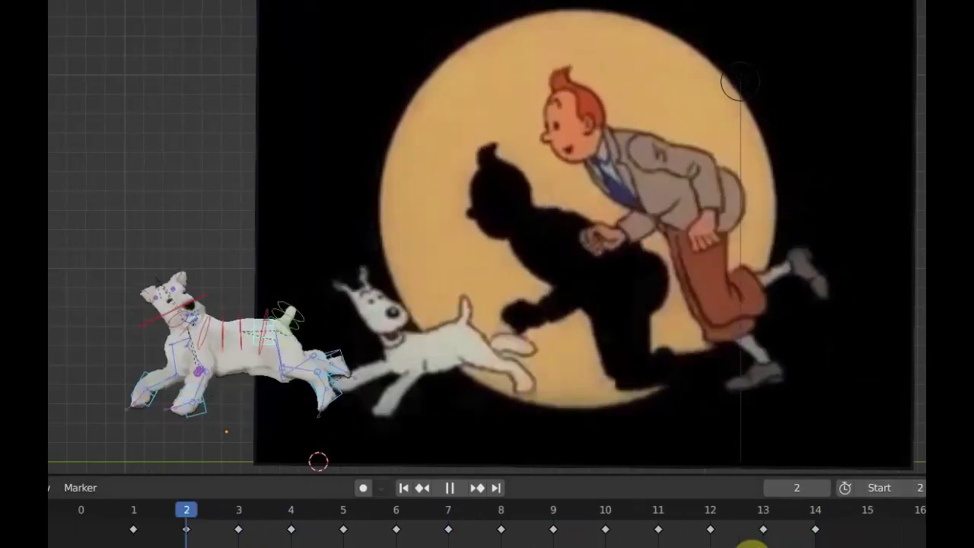
scroll(751, 536, "up", 1)
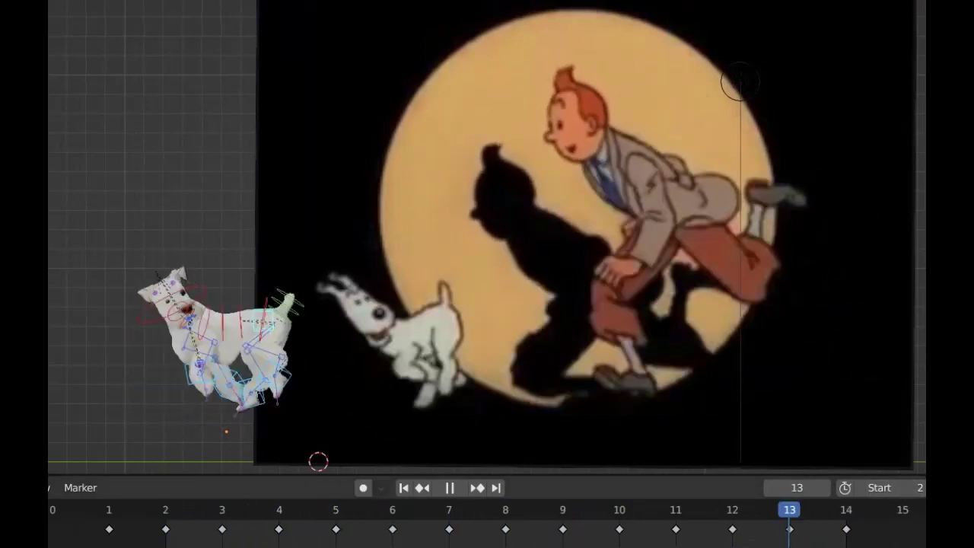